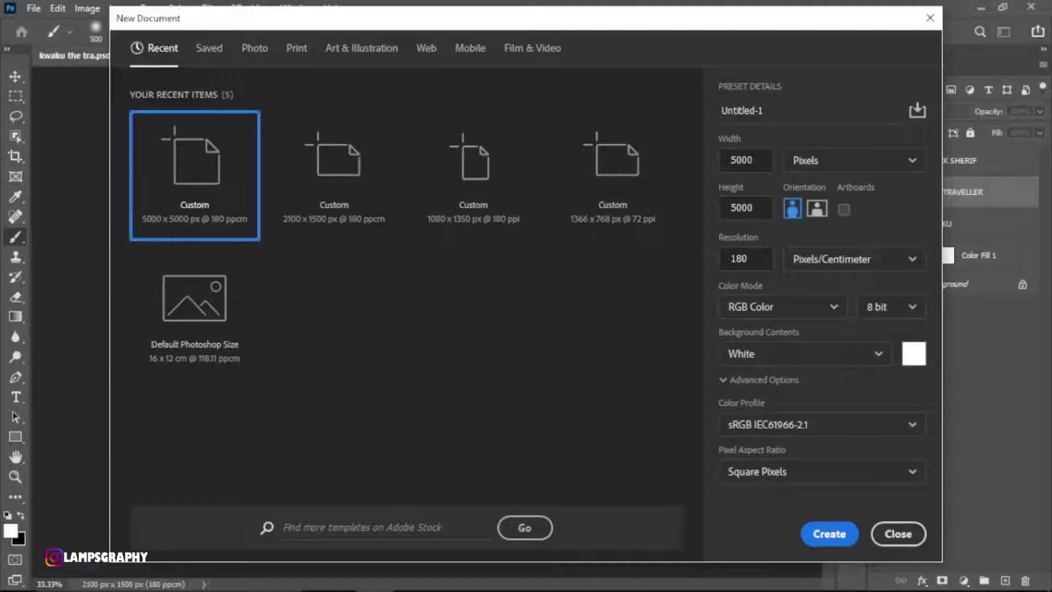
- Create the new 5000 × 5000 px document
key(Tab)
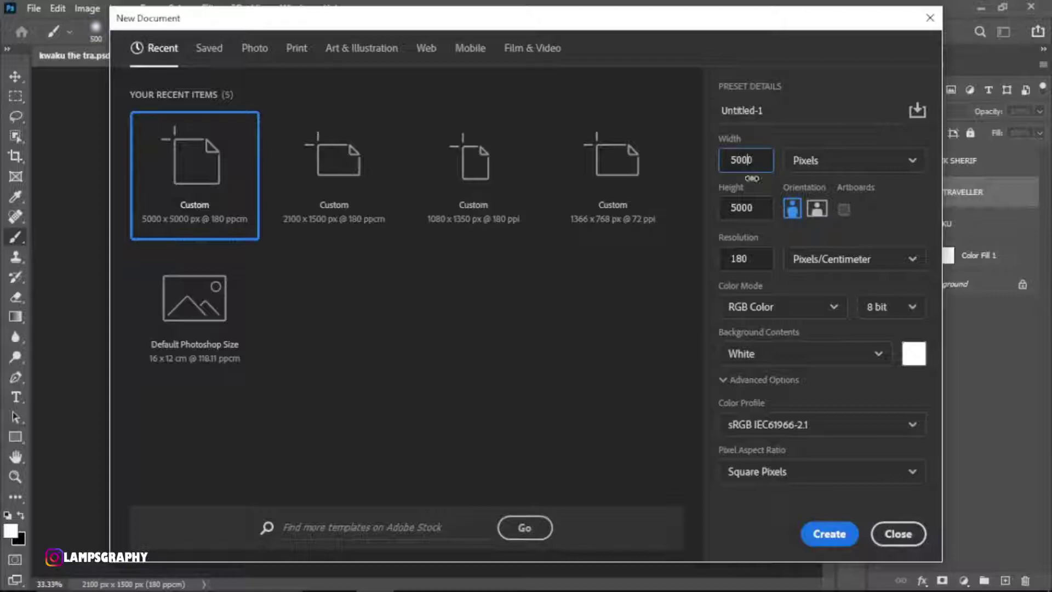
key(Tab)
key(Tab)
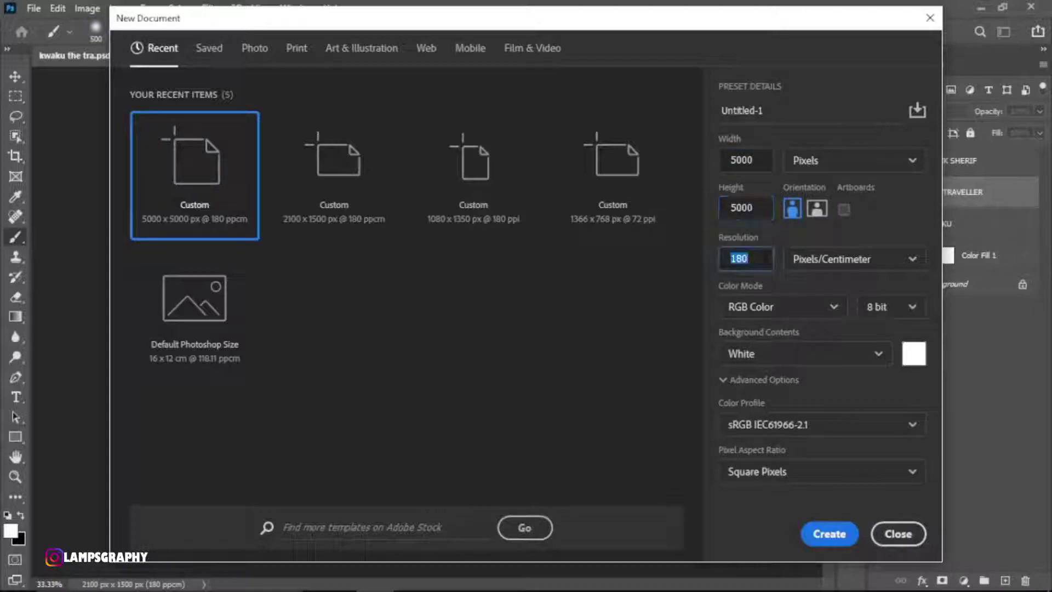
click(829, 533)
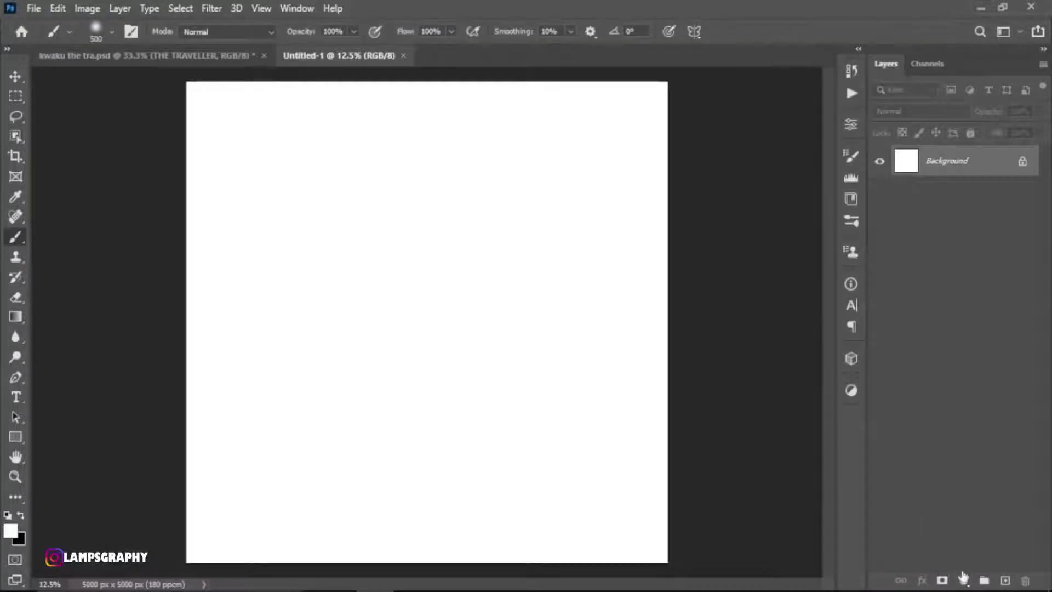
- Add a Solid Color fill layer in dark grey #3e3e3e
click(963, 578)
click(952, 310)
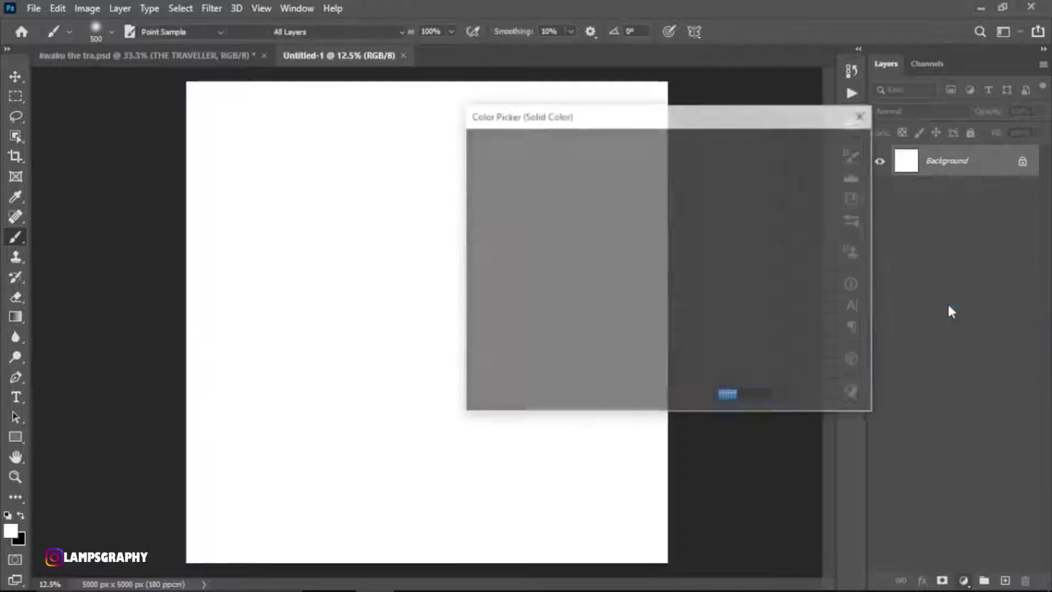
mouse_move(536, 294)
mouse_down()
mouse_move(461, 292)
mouse_move(456, 300)
mouse_up()
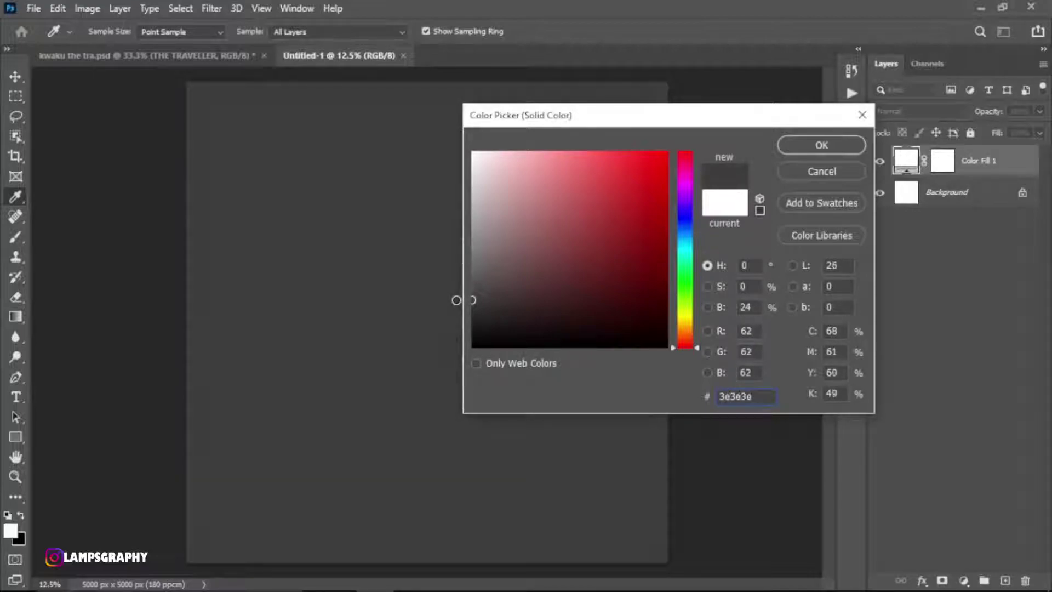
click(830, 144)
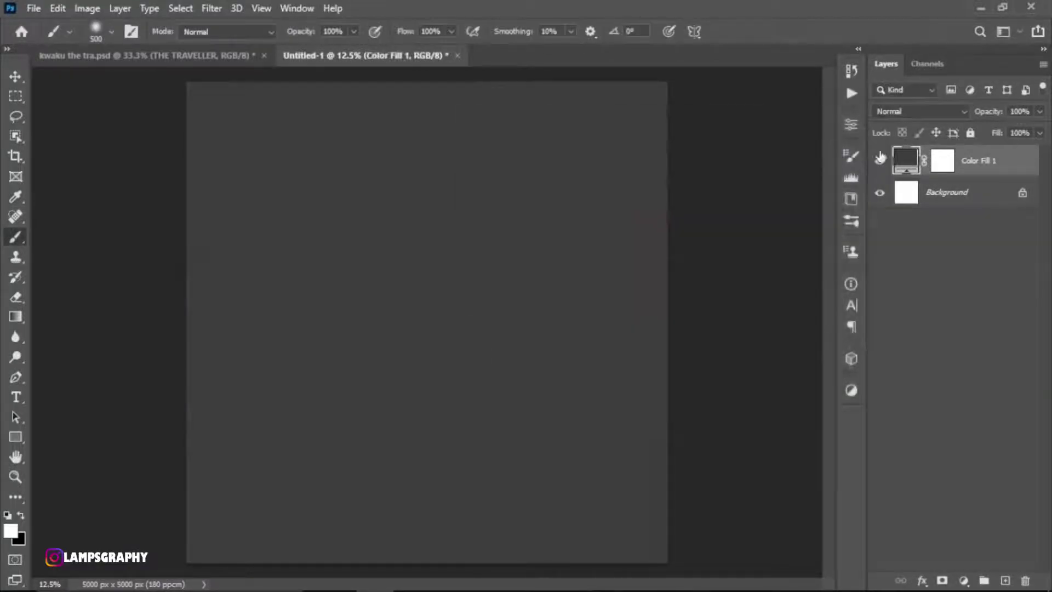
- Add a Gradient Fill layer with Reverse ticked, Scale 139% and Radial style
click(965, 579)
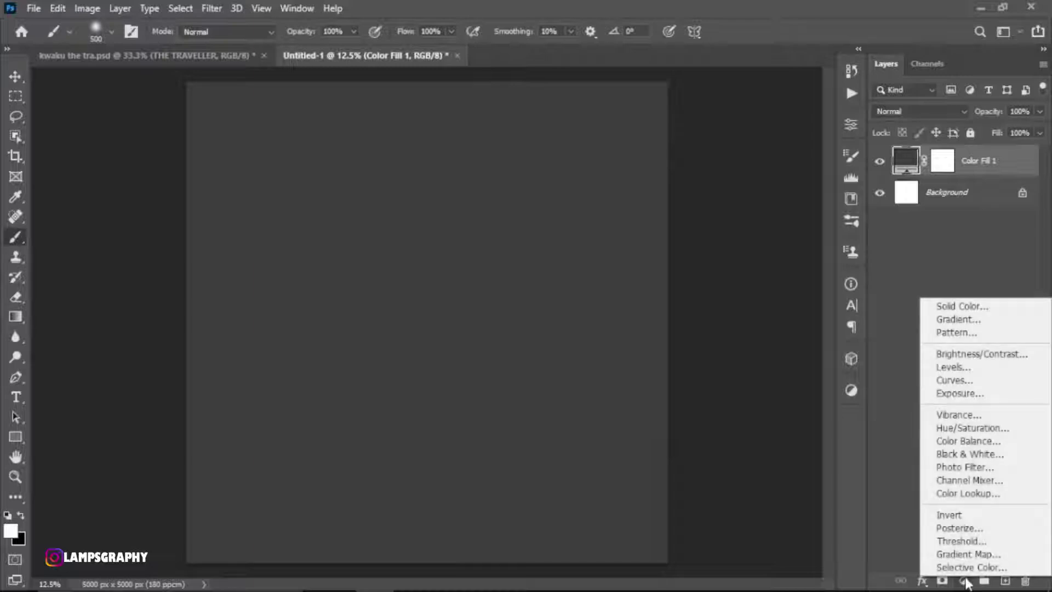
click(938, 317)
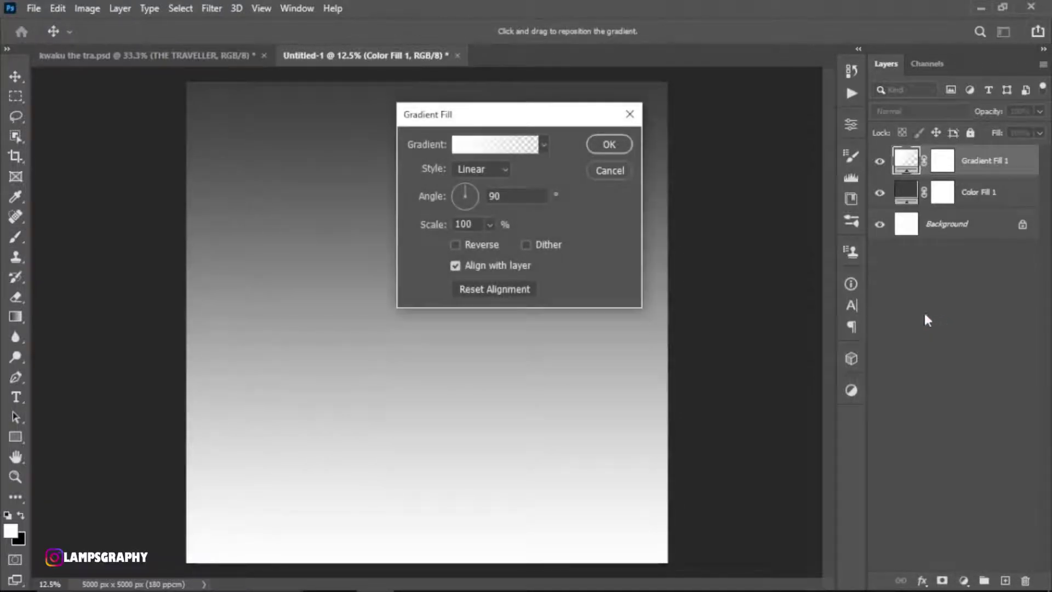
click(459, 246)
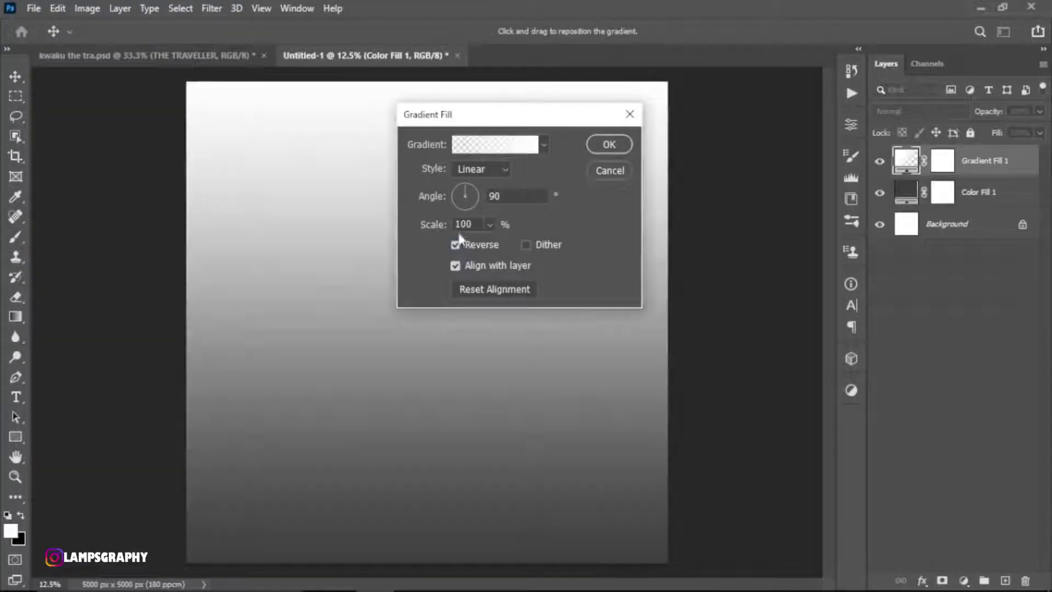
text(139)
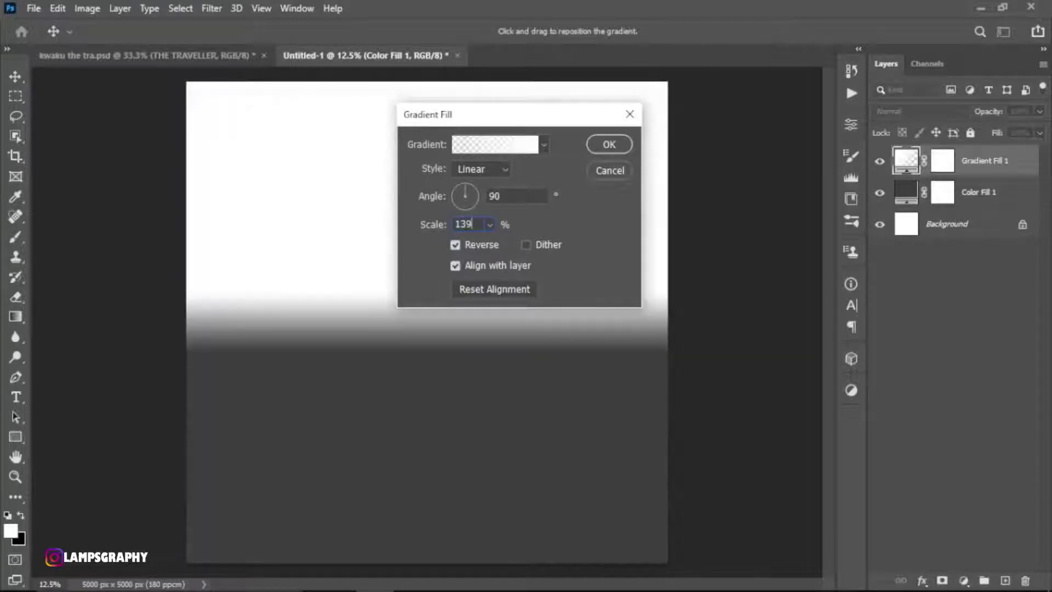
click(485, 165)
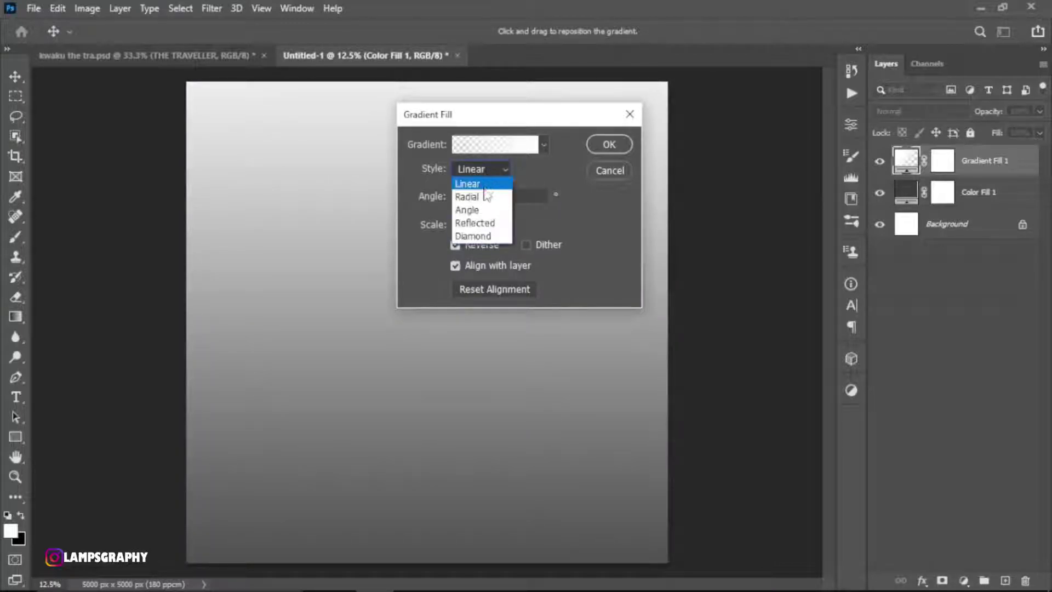
click(486, 201)
click(534, 146)
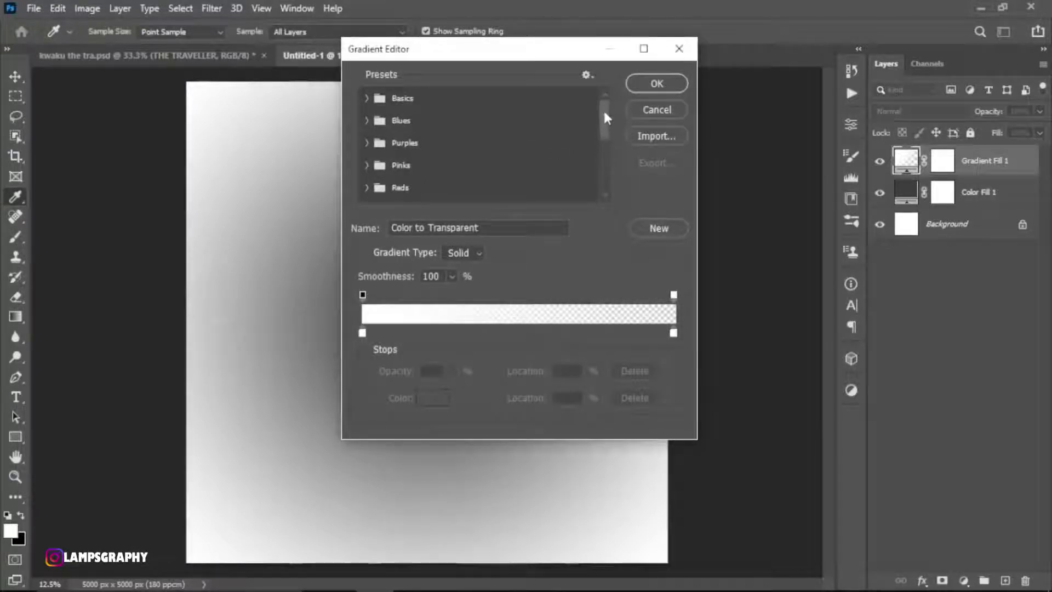
- Apply the Blues > Blue_21 preset and set the left stop to dark grey
click(367, 119)
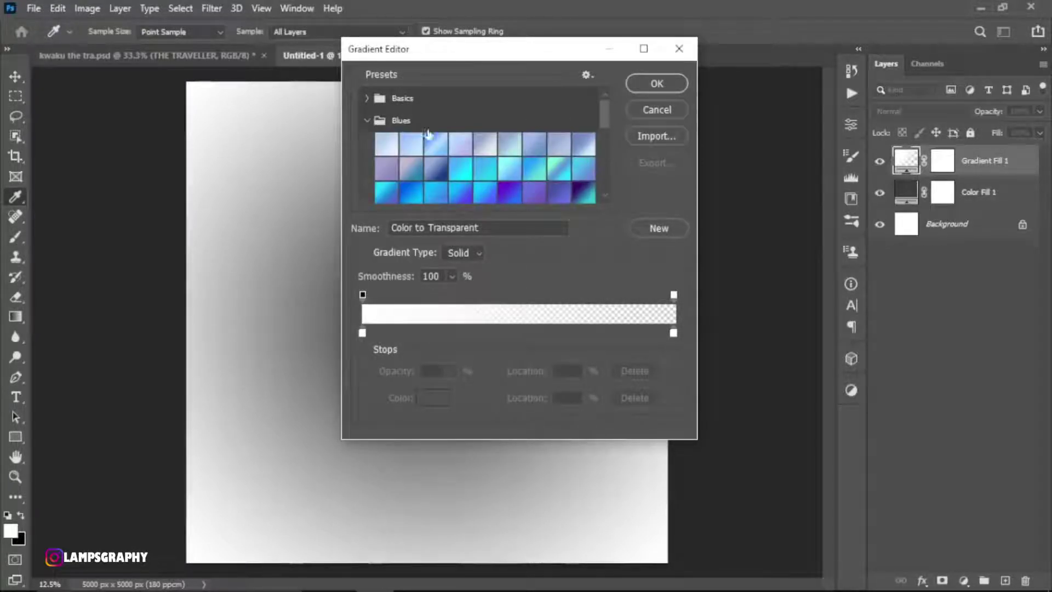
click(432, 193)
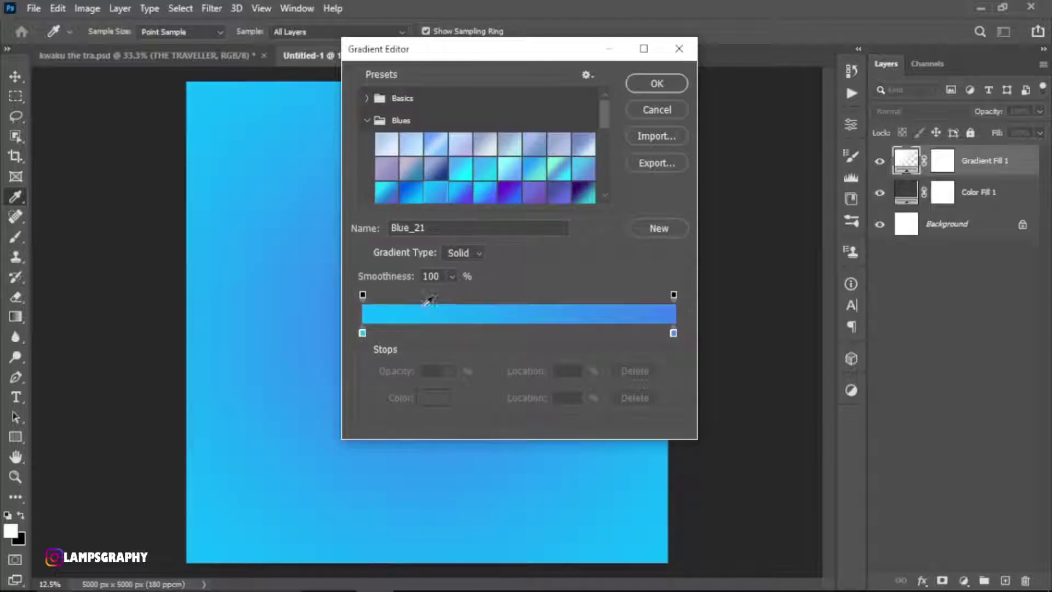
double_click(362, 332)
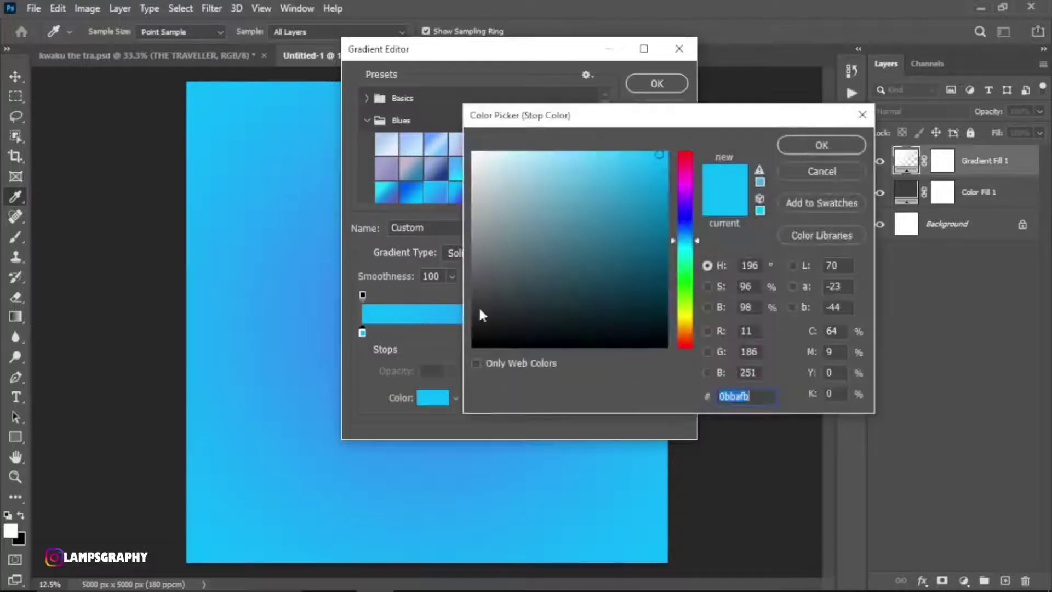
click(467, 300)
drag(468, 301, 485, 305)
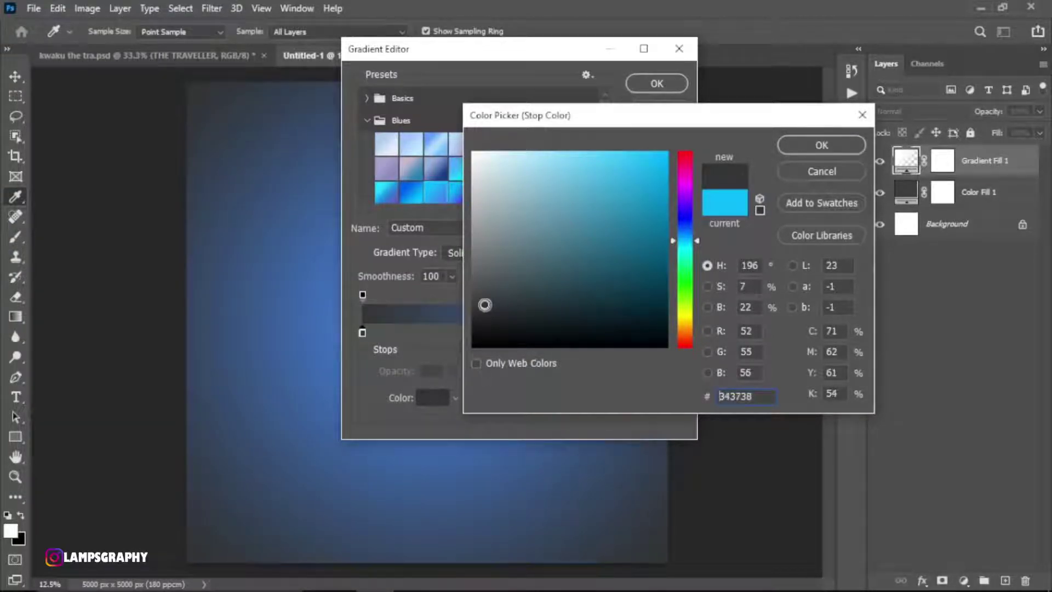
click(810, 145)
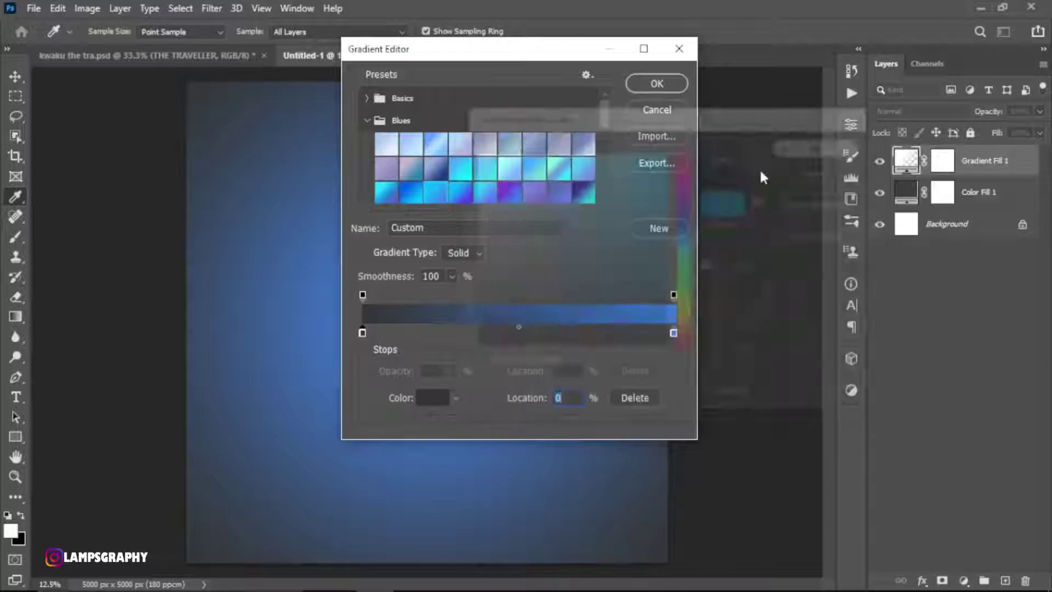
- Set the right gradient stop to teal #18f6d9
click(673, 333)
double_click(673, 333)
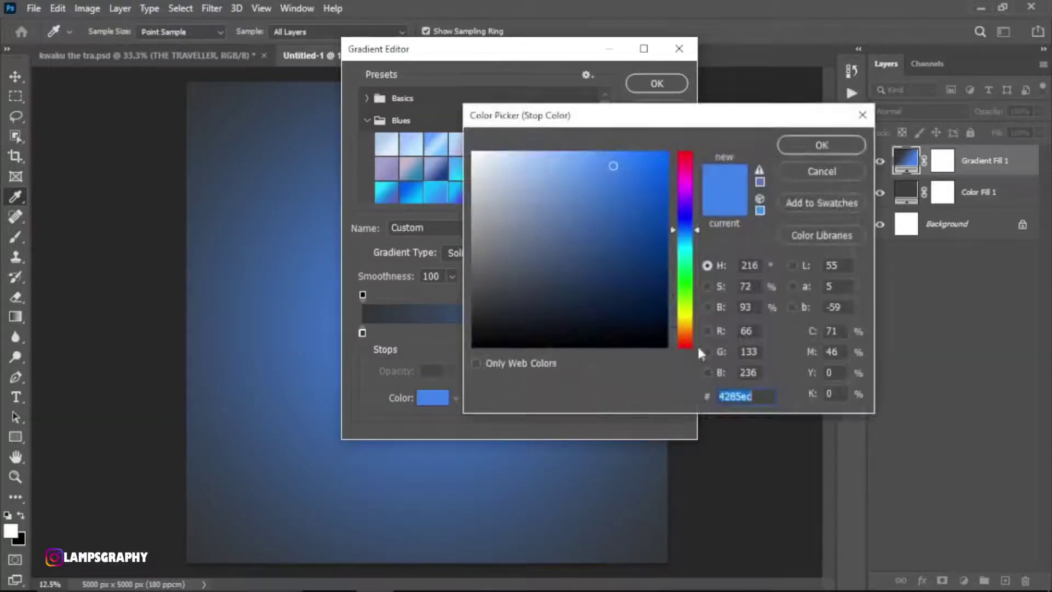
right_click(739, 396)
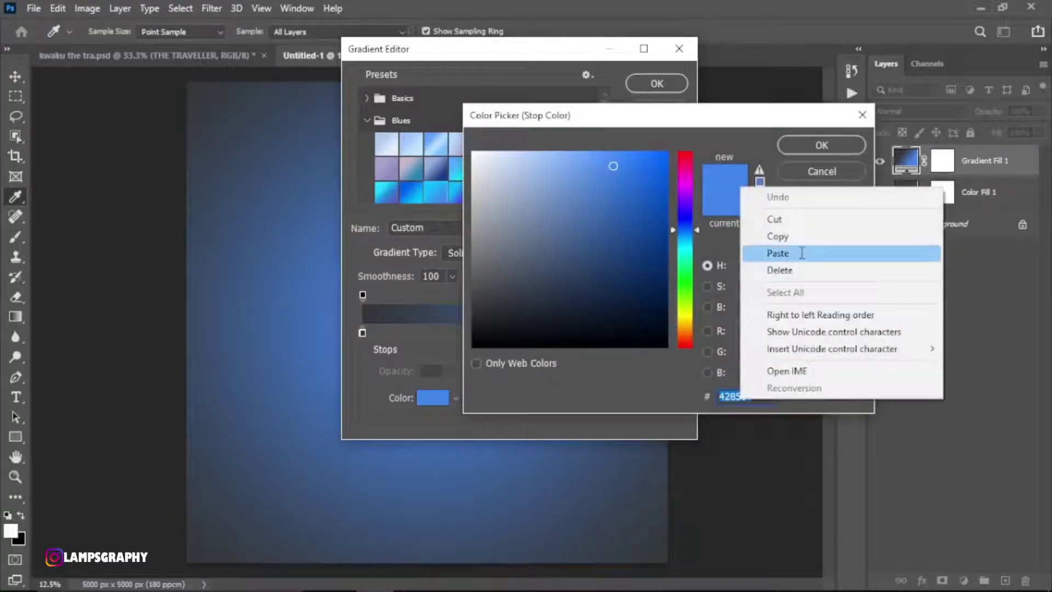
click(801, 253)
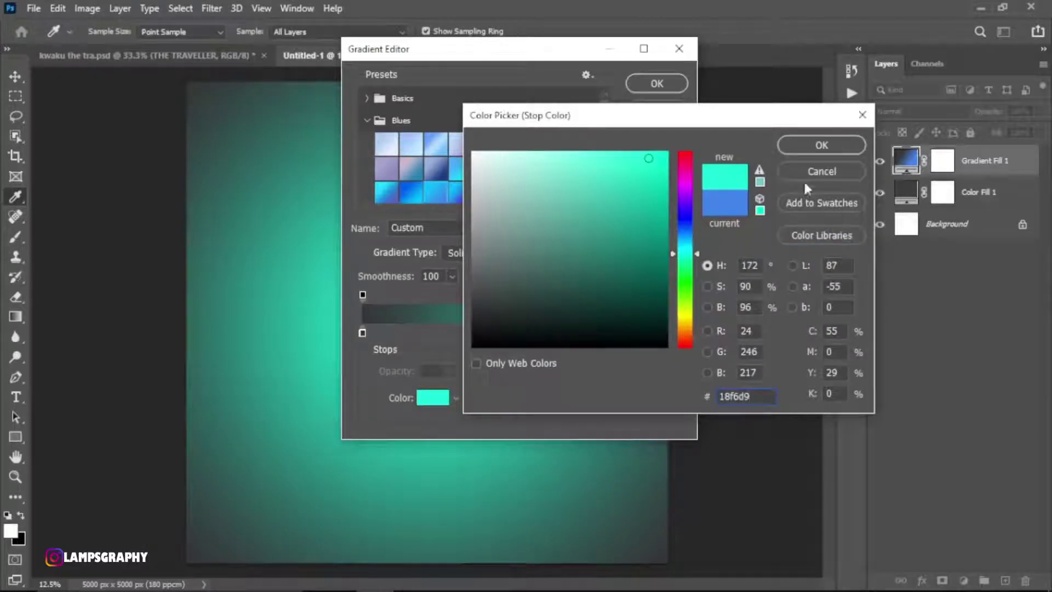
click(811, 143)
drag(538, 52, 741, 62)
- Refine the left stop to dark grey #303030 and commit the gradient fill
double_click(573, 347)
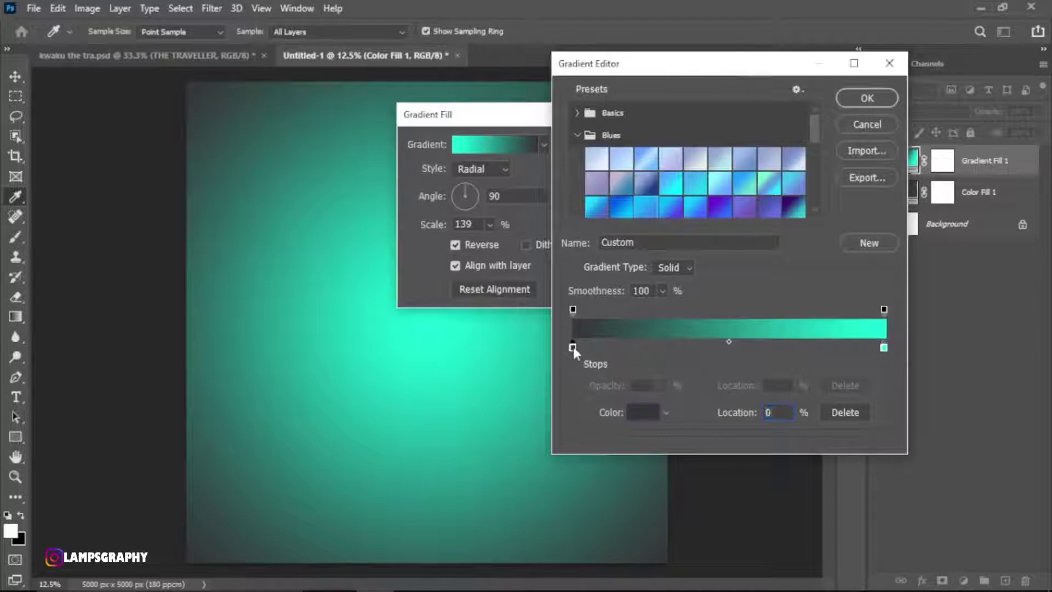
drag(494, 299, 473, 311)
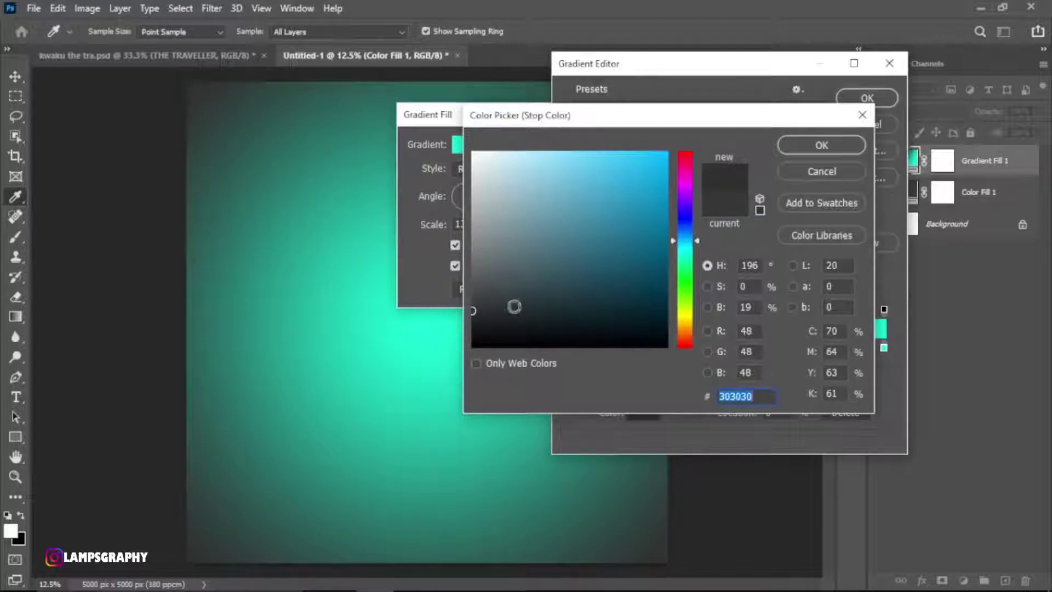
click(824, 148)
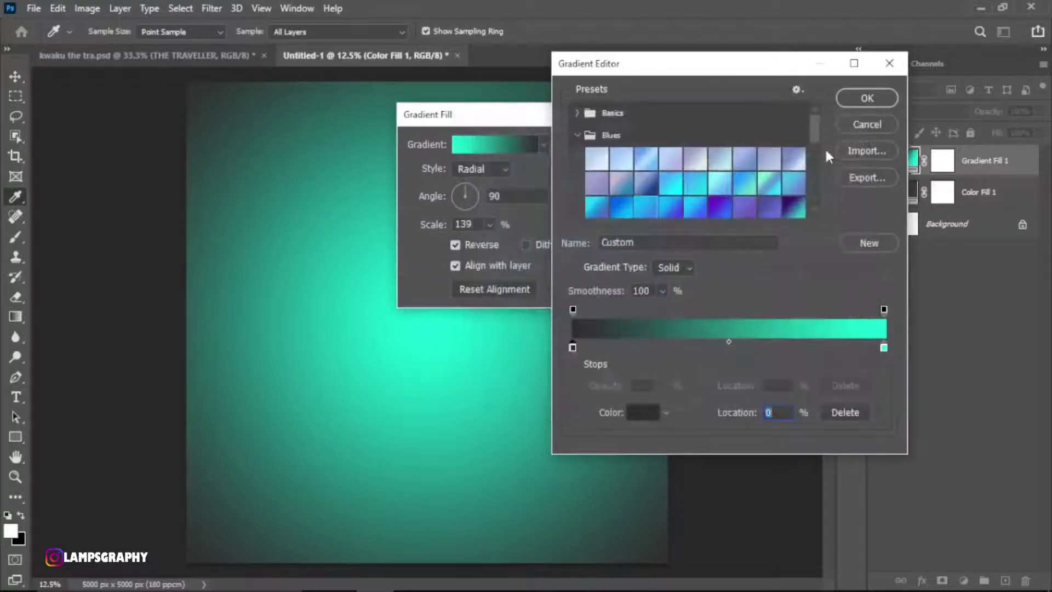
click(857, 100)
click(597, 143)
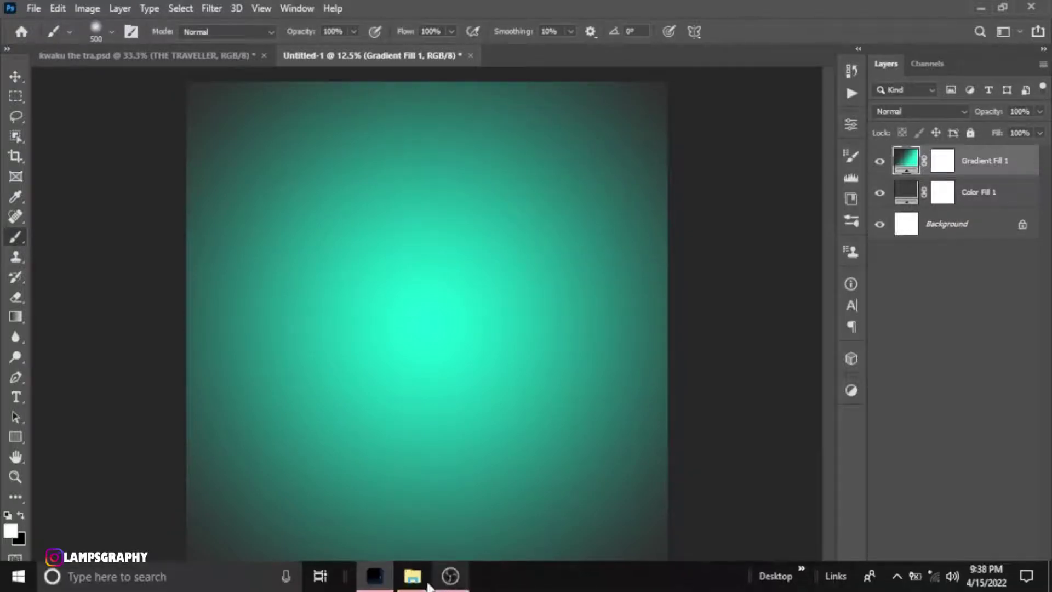
- Place the road photo and scale it to 17.54% so it spans the canvas width
click(418, 587)
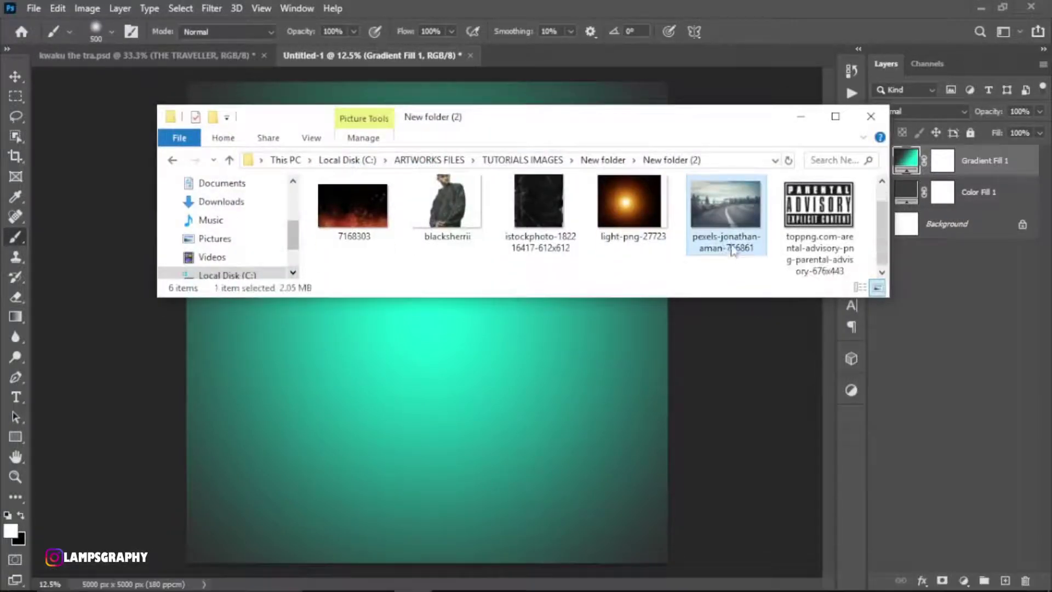
drag(728, 244, 462, 390)
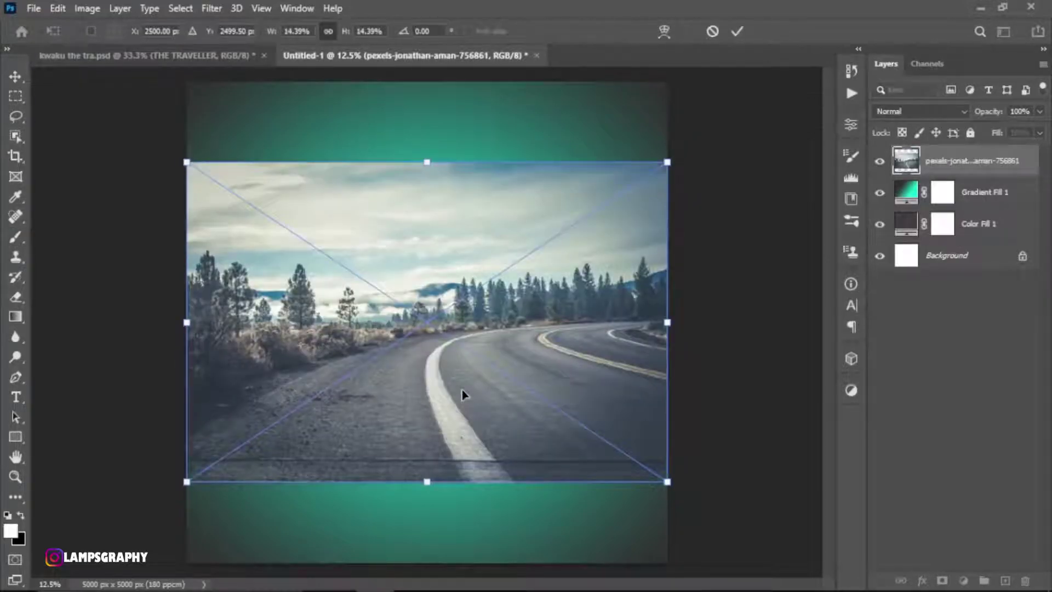
drag(666, 323, 719, 323)
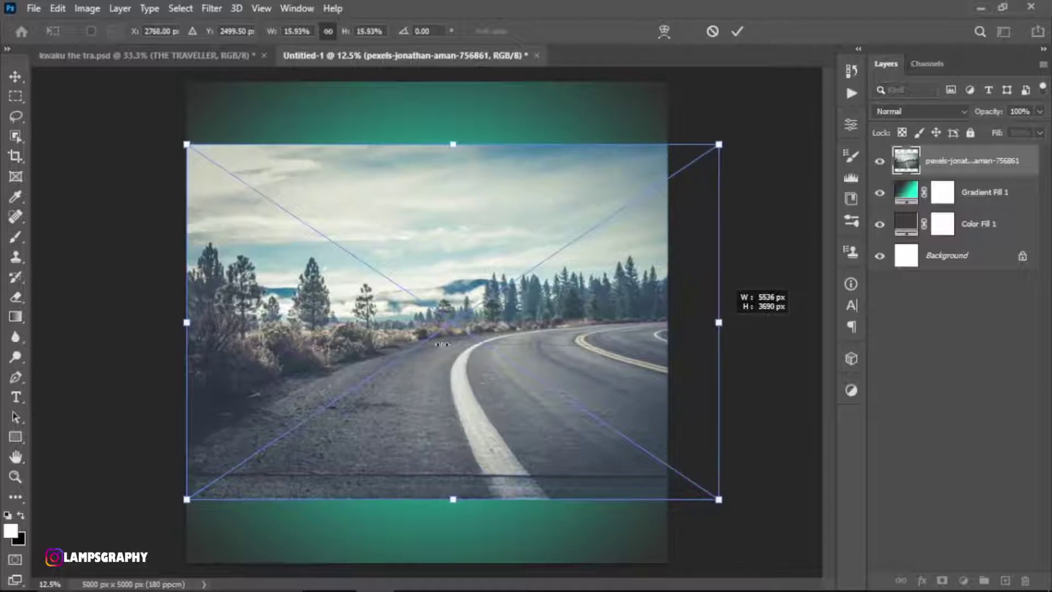
drag(186, 323, 133, 327)
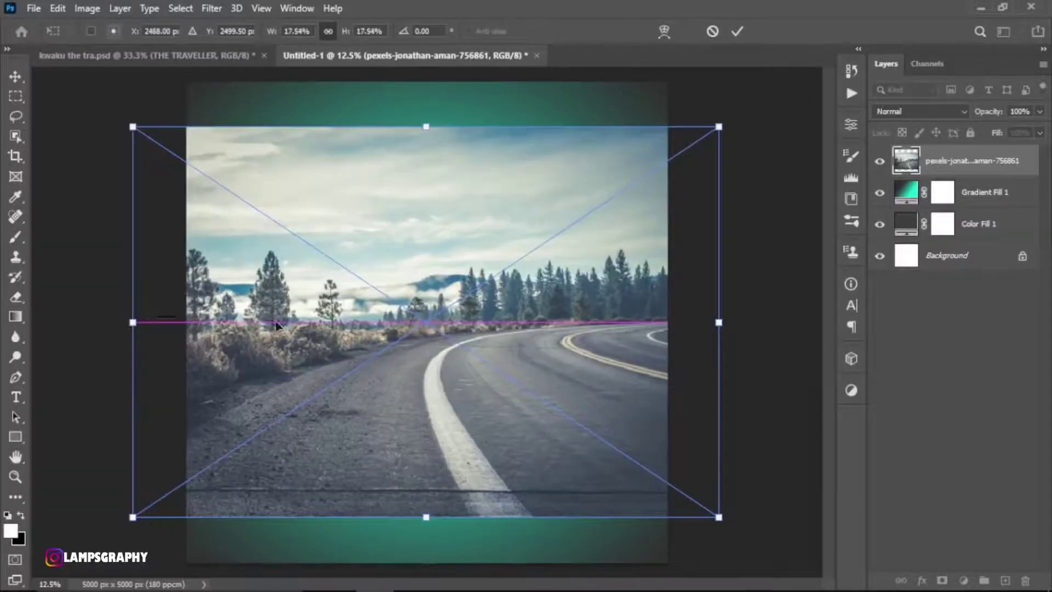
drag(442, 323, 444, 329)
click(737, 37)
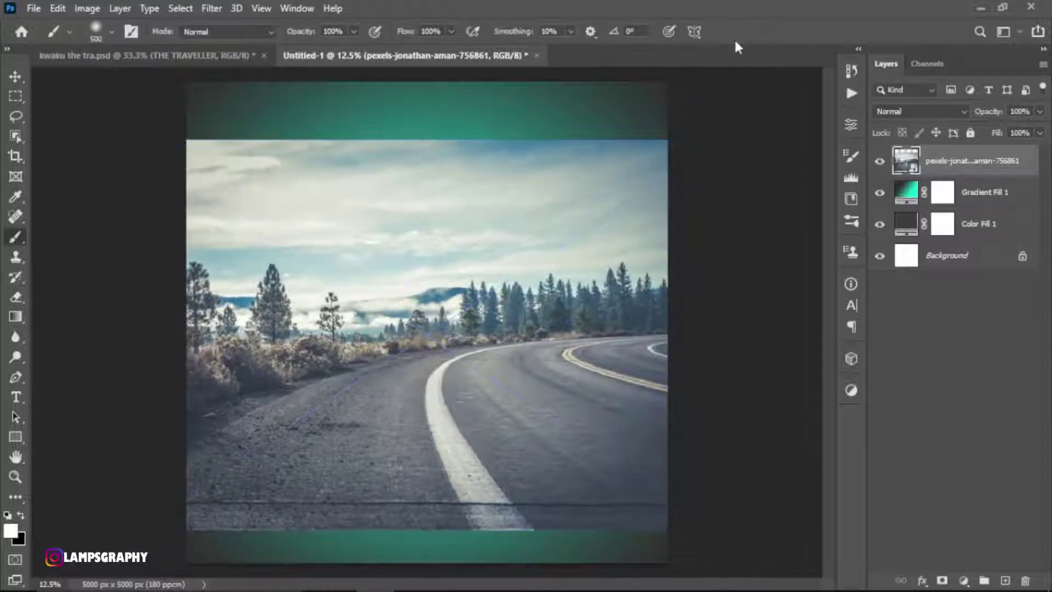
- Set the road photo layer to Screen blending at 38% opacity
click(903, 112)
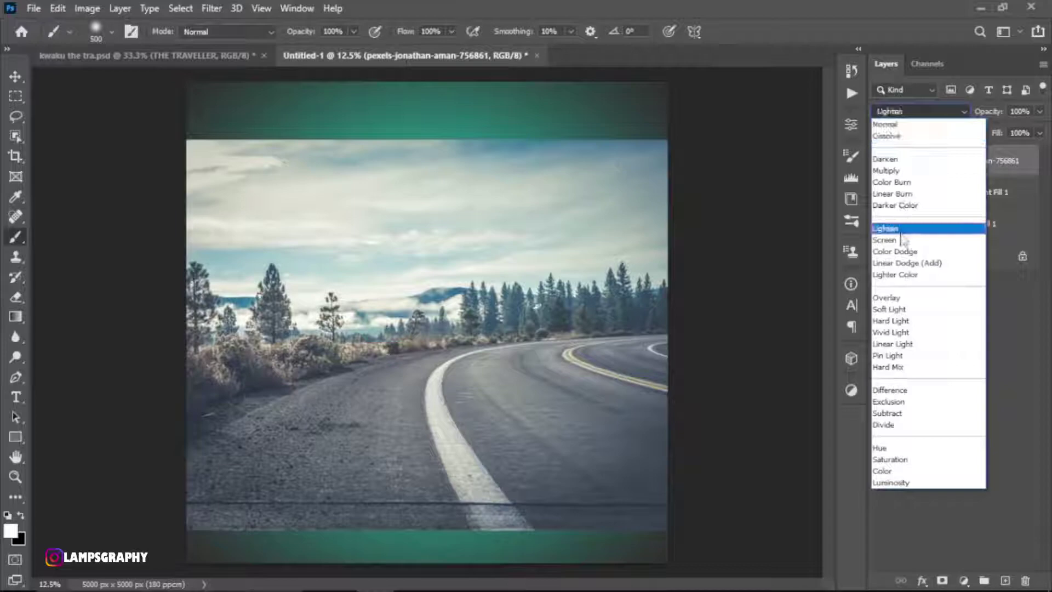
click(903, 241)
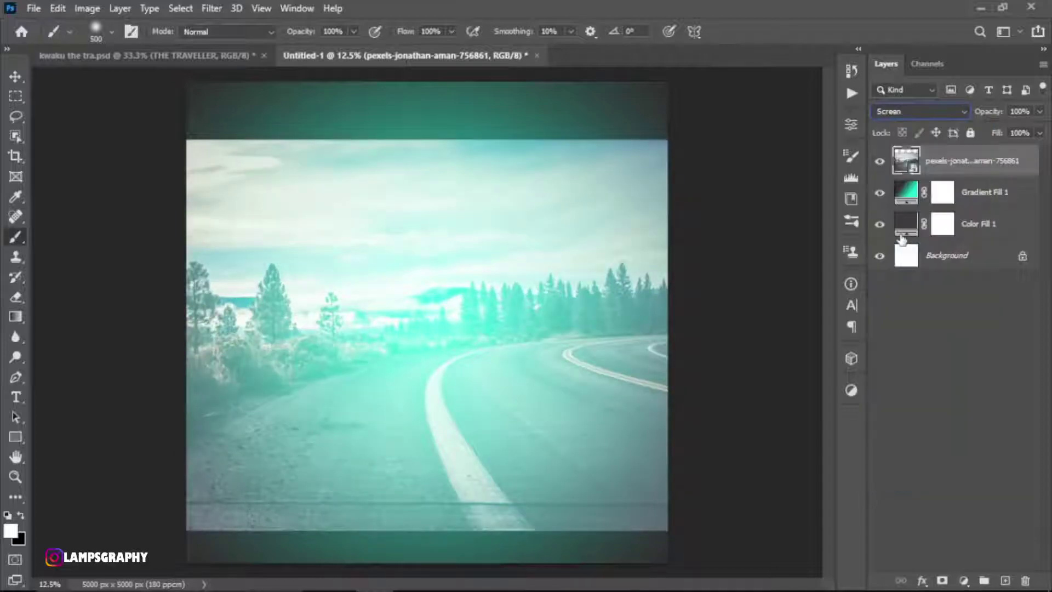
click(1039, 112)
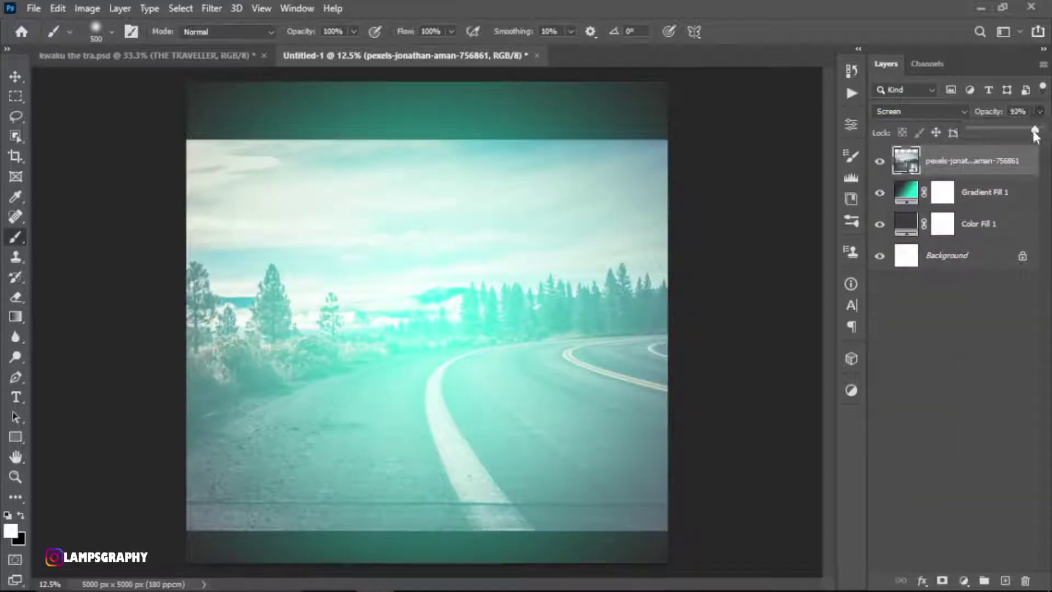
drag(1038, 129, 999, 131)
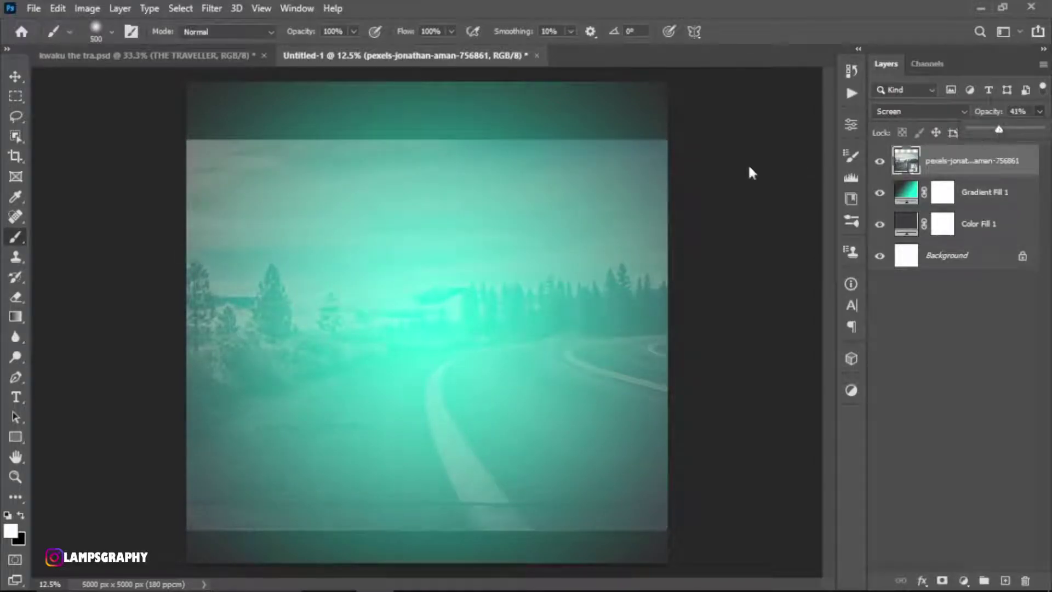
- Add a layer mask and erase the road photo's top and bottom with a large eraser
key(e)
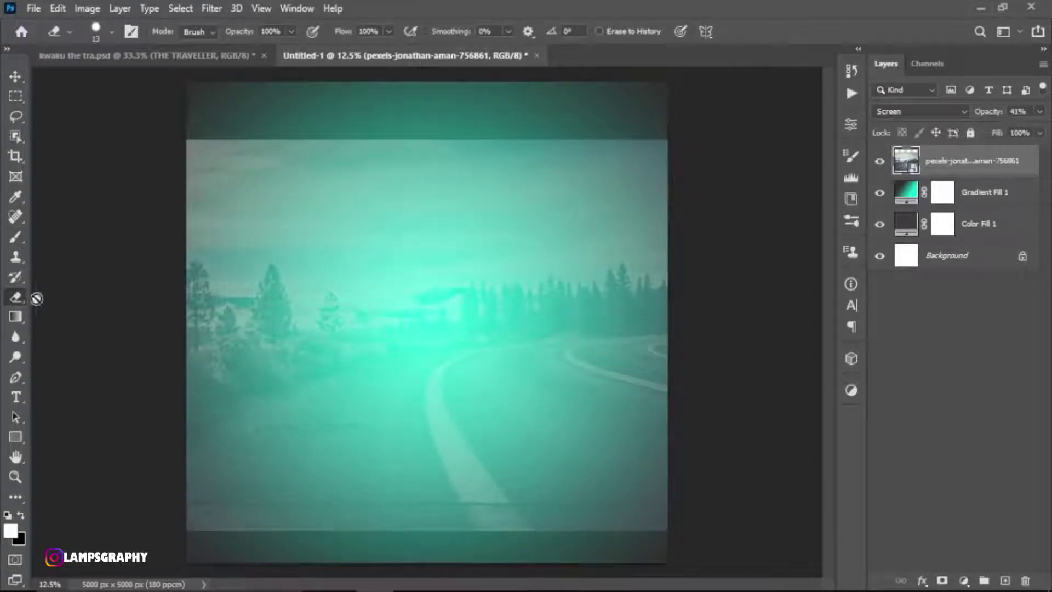
click(944, 579)
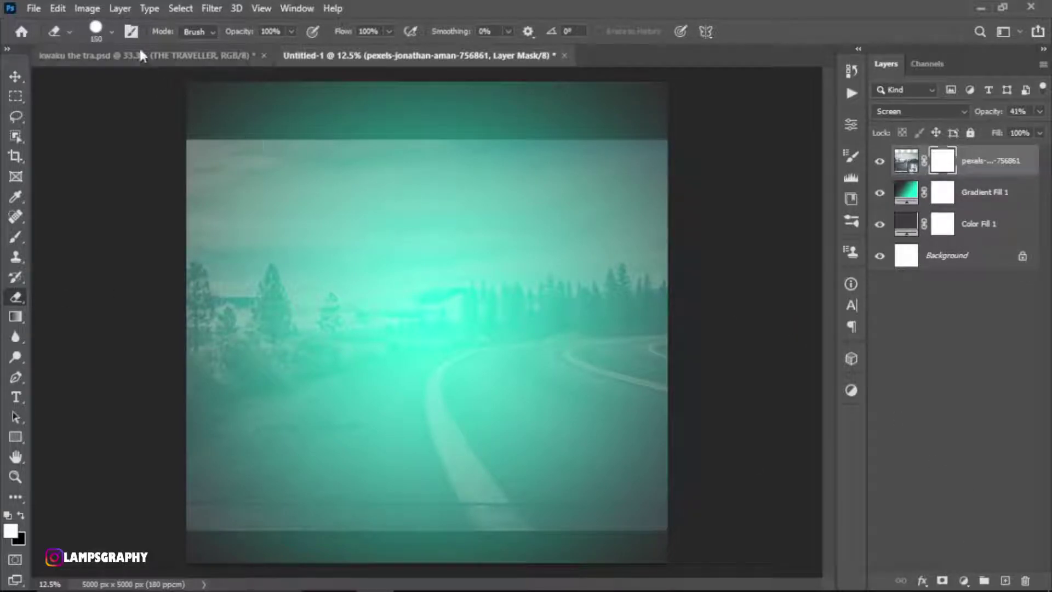
click(111, 31)
key(Return)
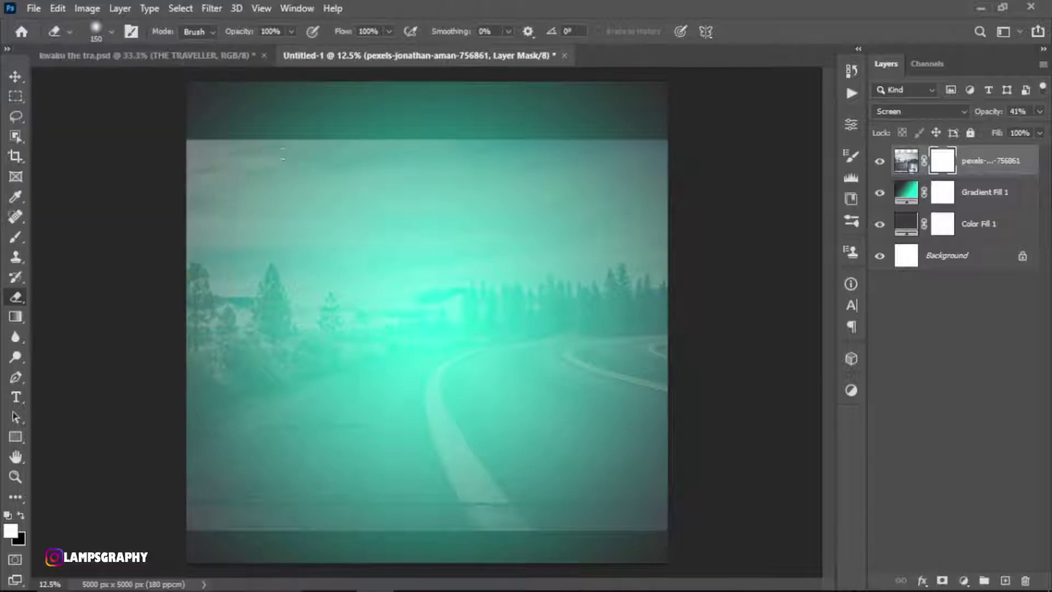
key(bracketright)
key(bracketright)
key(bracketright)
mouse_move(200, 129)
mouse_down()
mouse_move(690, 122)
mouse_move(165, 152)
mouse_up()
key(bracketright)
key(bracketright)
key(bracketright)
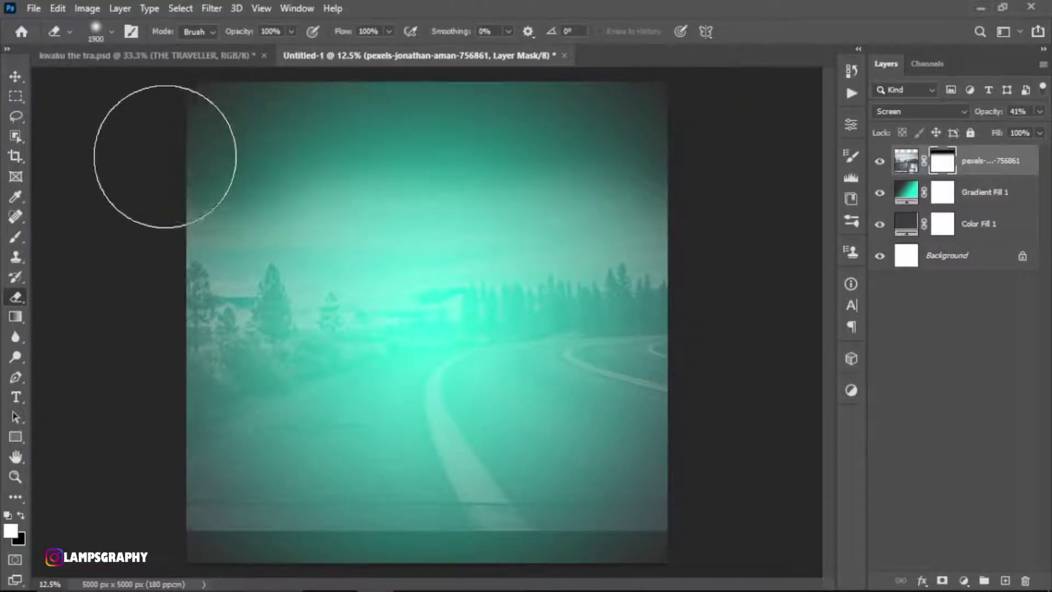
drag(678, 497, 164, 544)
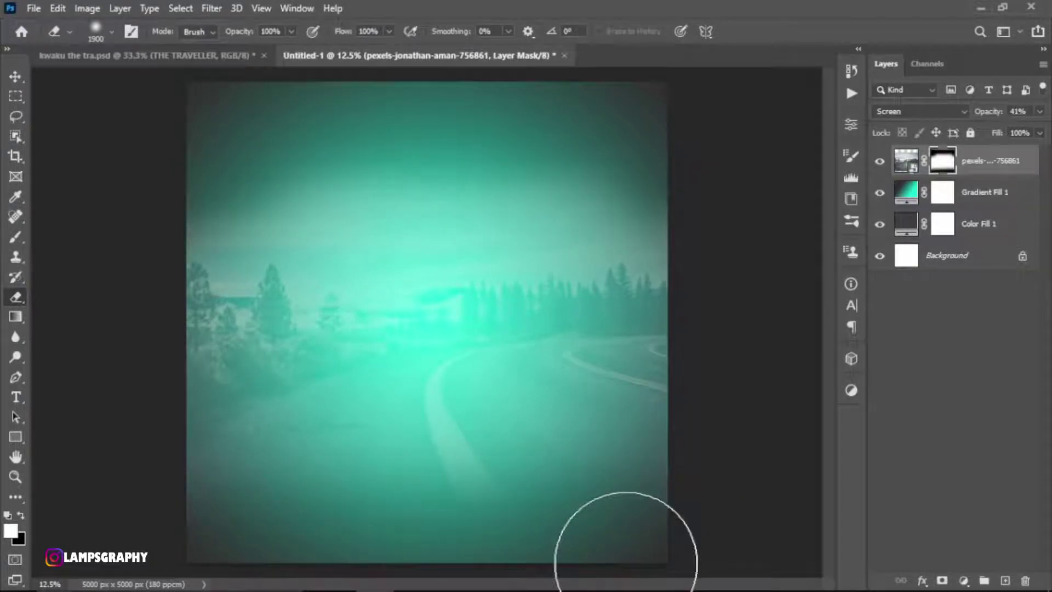
click(1040, 112)
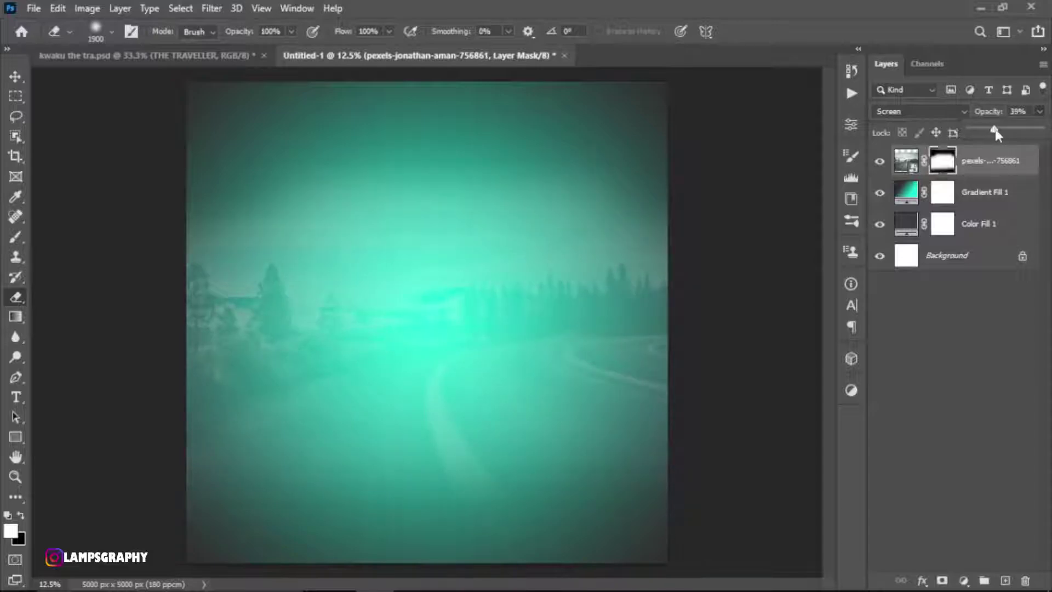
click(906, 161)
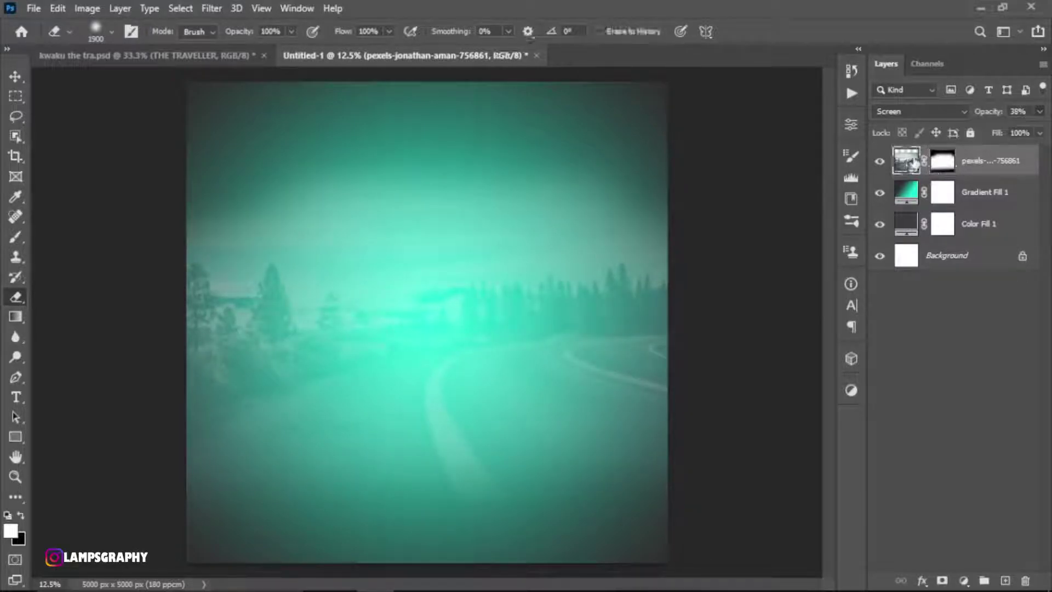
click(211, 10)
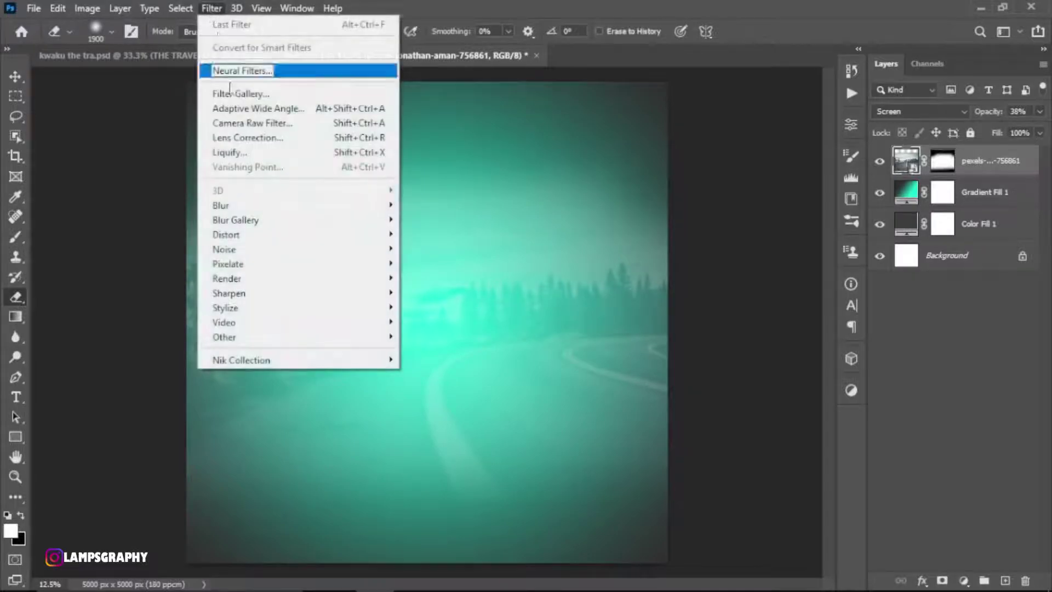
mouse_move(220, 205)
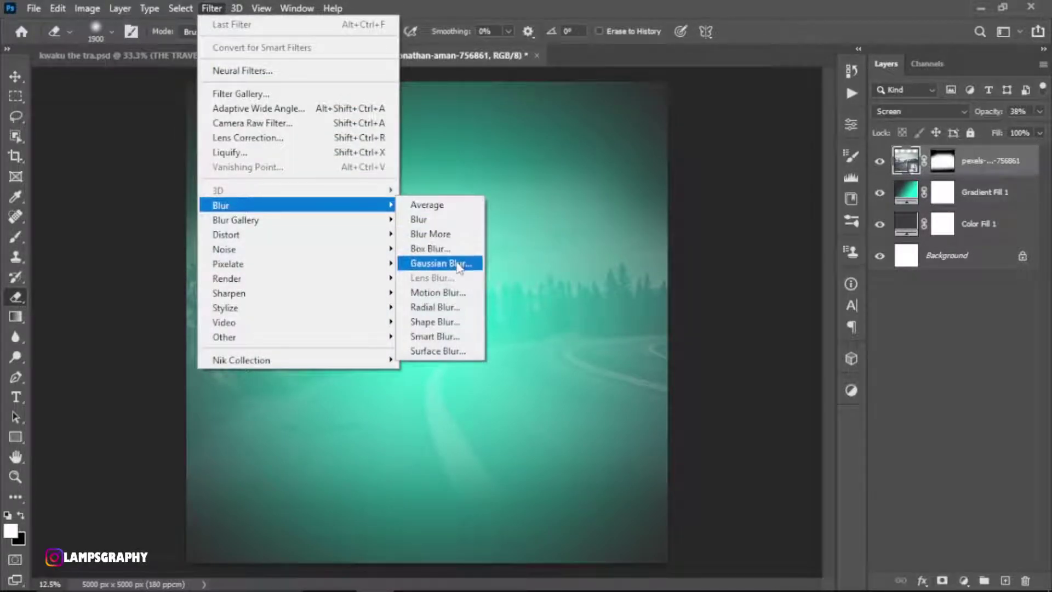
- Apply a 2.0-pixel Gaussian Blur to the road photo
click(441, 264)
drag(521, 105, 755, 119)
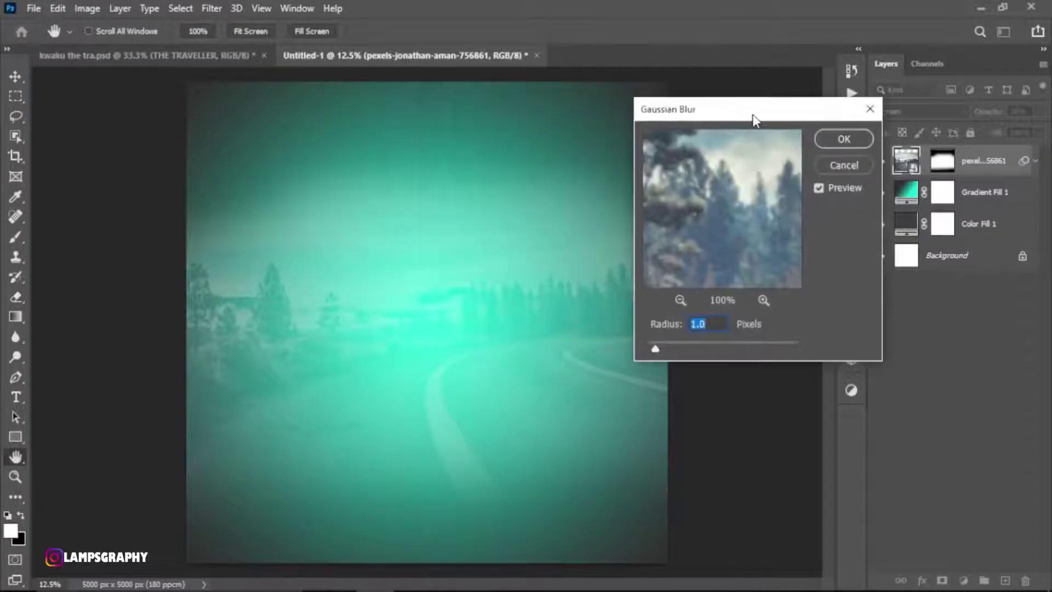
click(667, 351)
click(866, 142)
- Check the road photo's mask and image, then open the New folder (2) images
key(e)
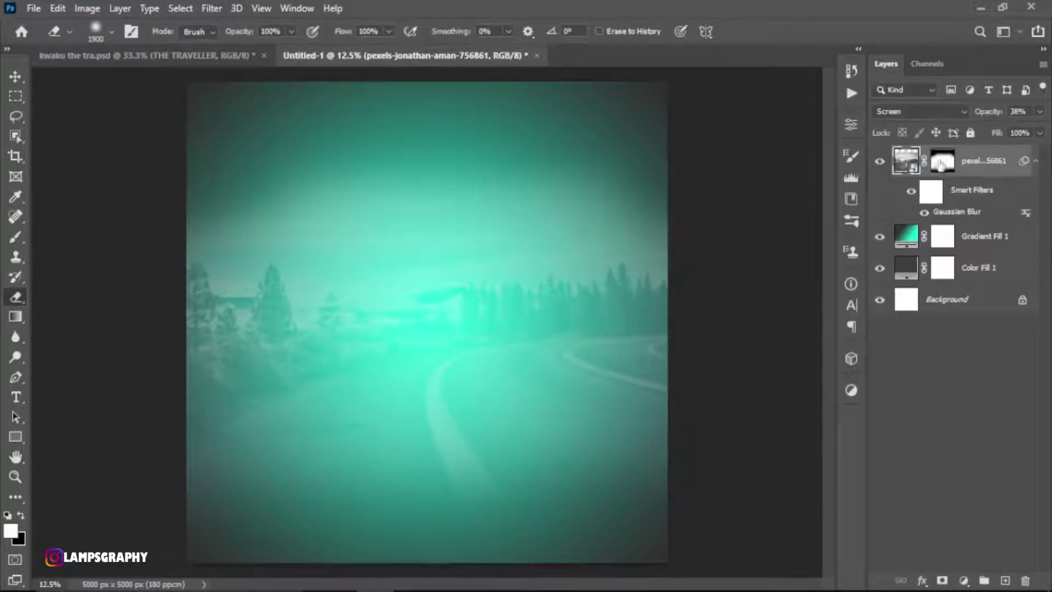
click(951, 166)
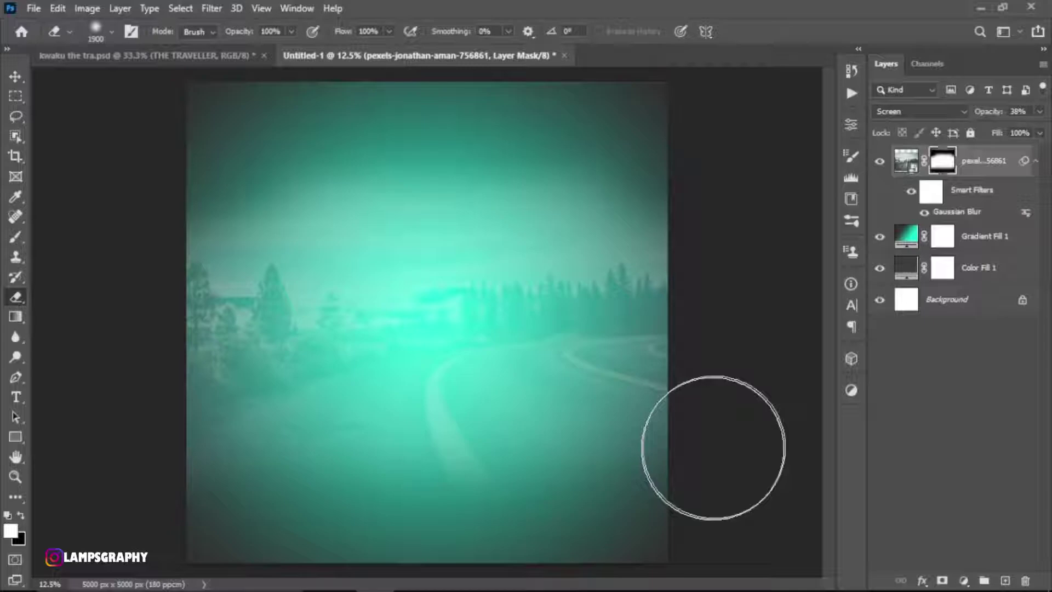
click(986, 160)
key(b)
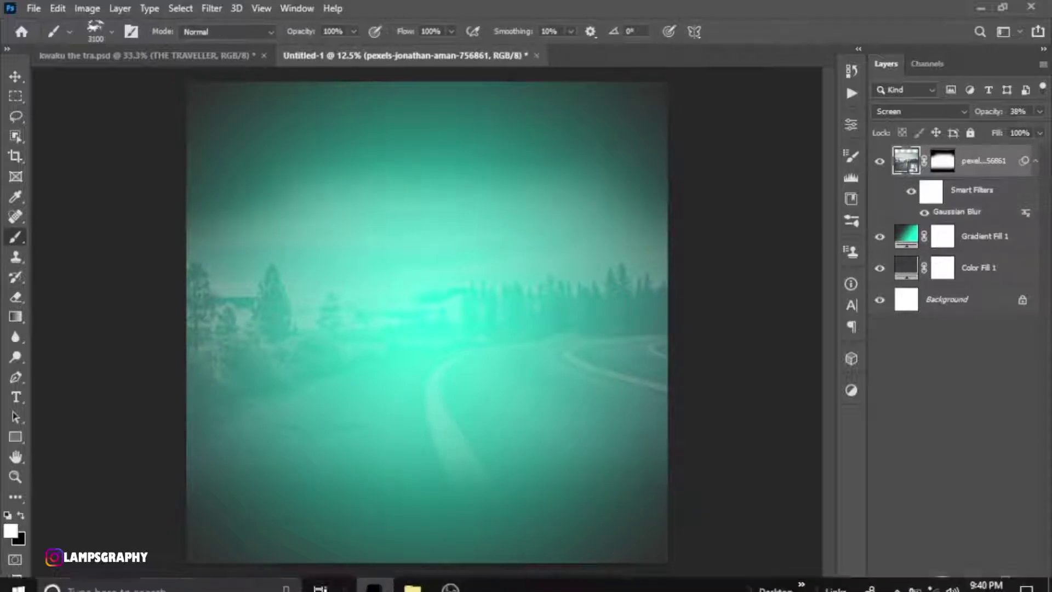
click(412, 575)
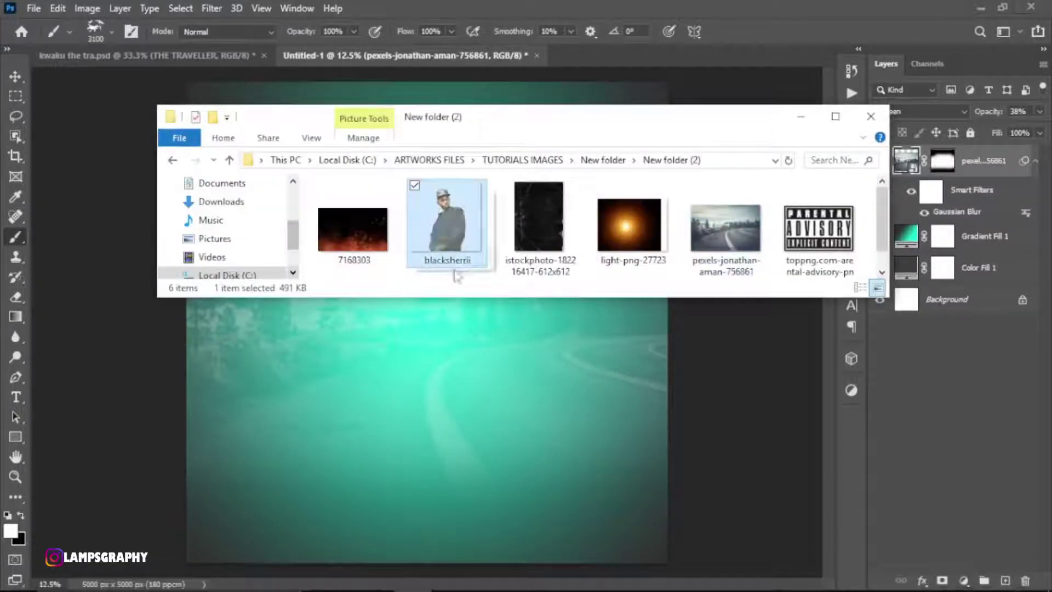
- Place blacksherrii at about 137%, move it lower, and convert it to a smart object
drag(446, 211, 449, 378)
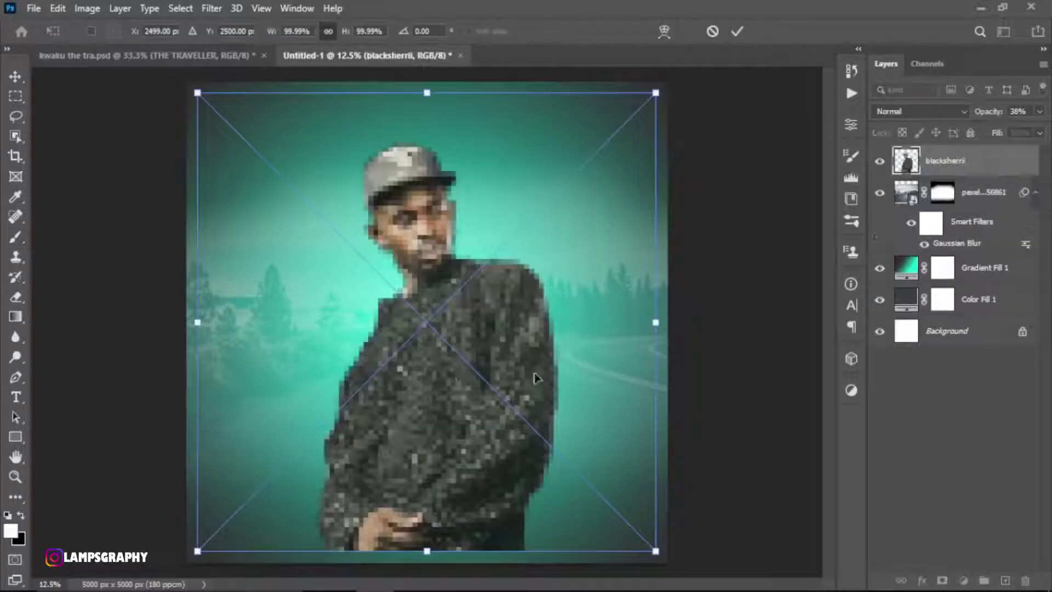
drag(669, 327, 730, 295)
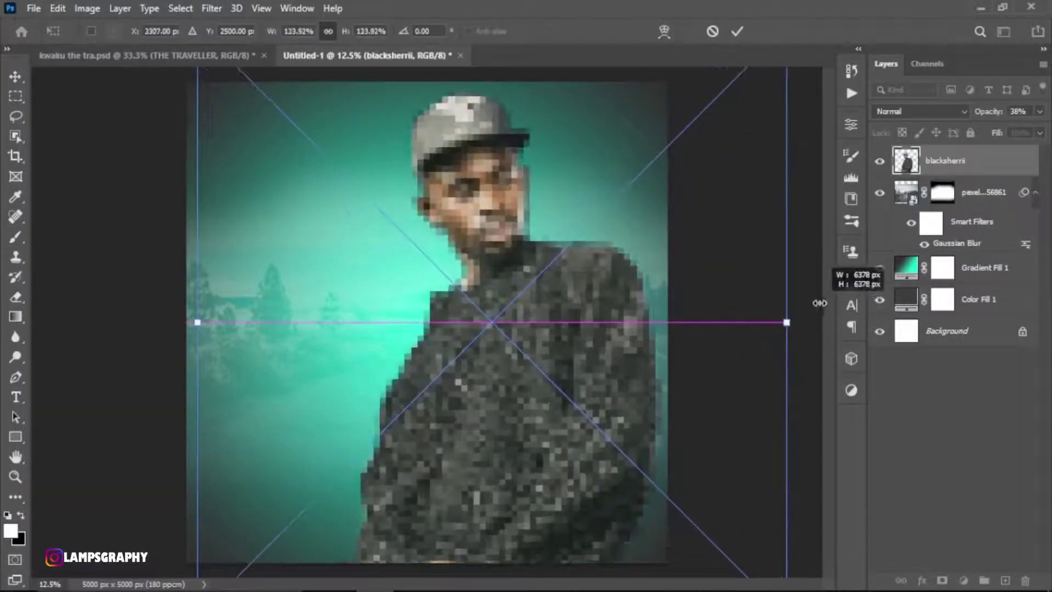
mouse_move(667, 291)
mouse_down()
mouse_move(582, 343)
mouse_move(573, 325)
mouse_up()
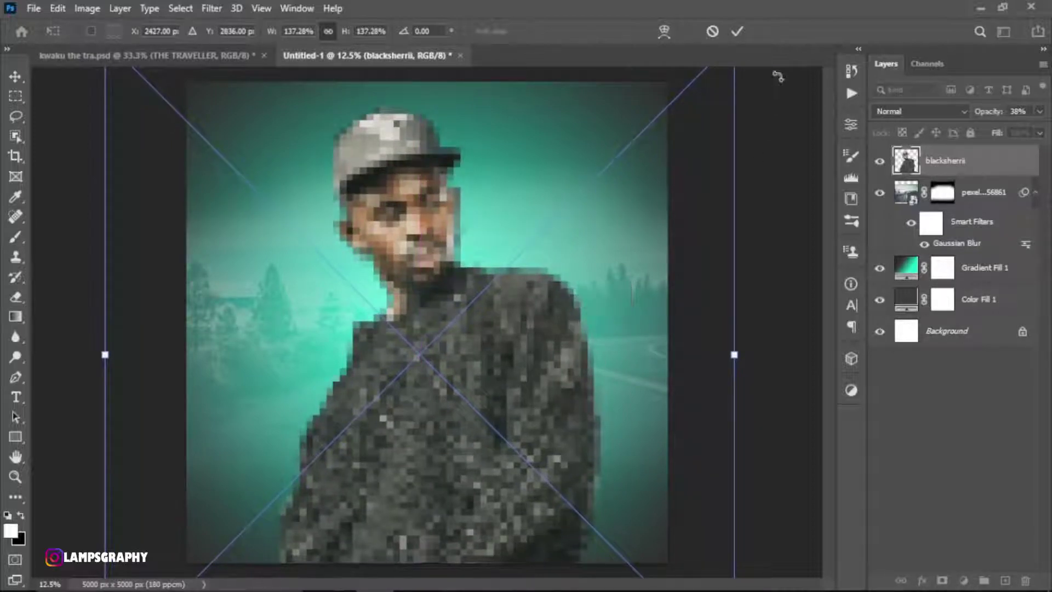
click(737, 31)
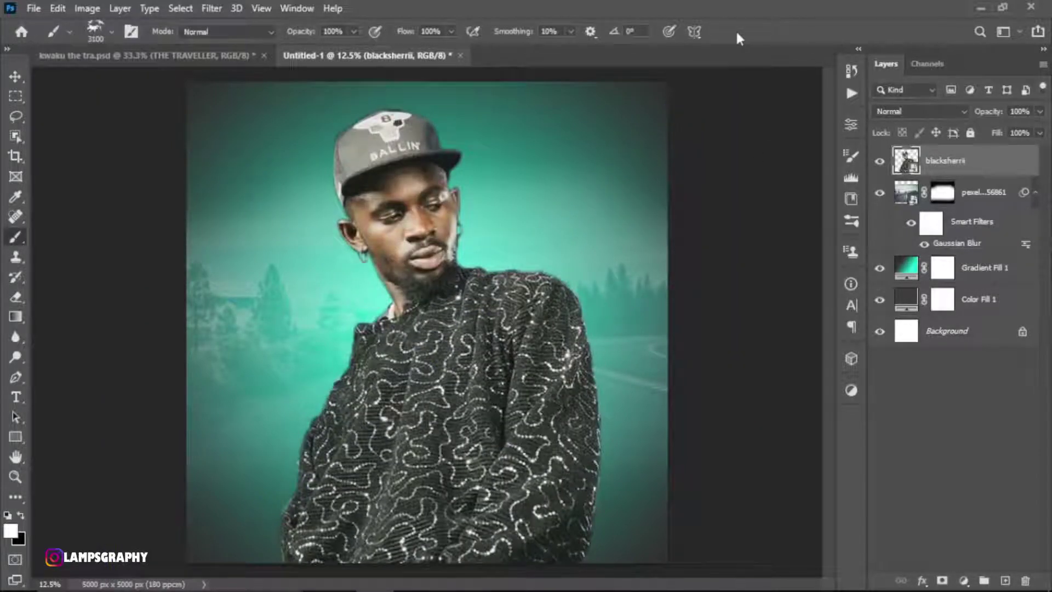
key(v)
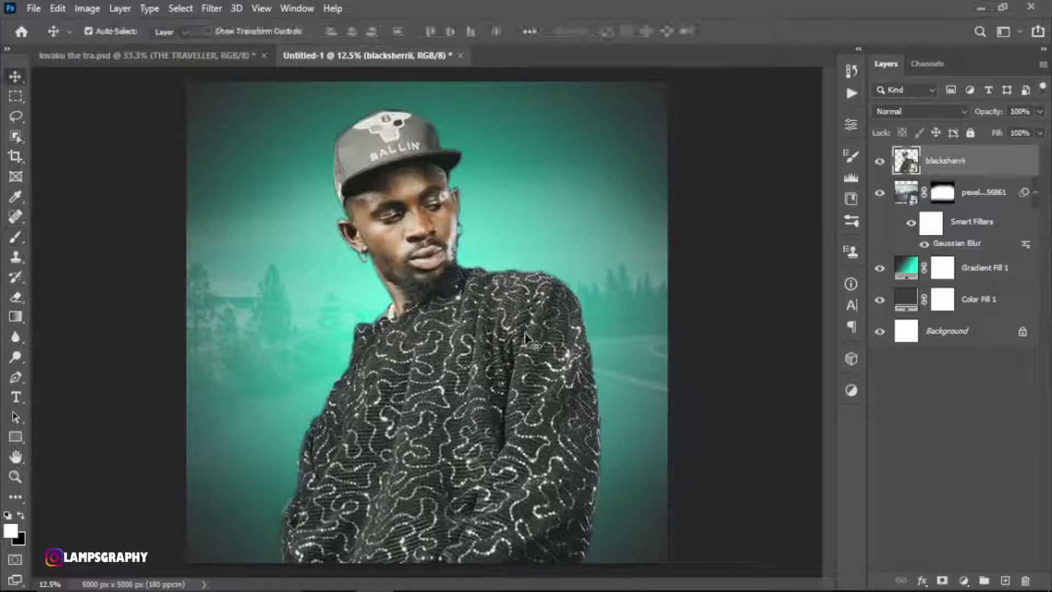
drag(525, 338, 519, 366)
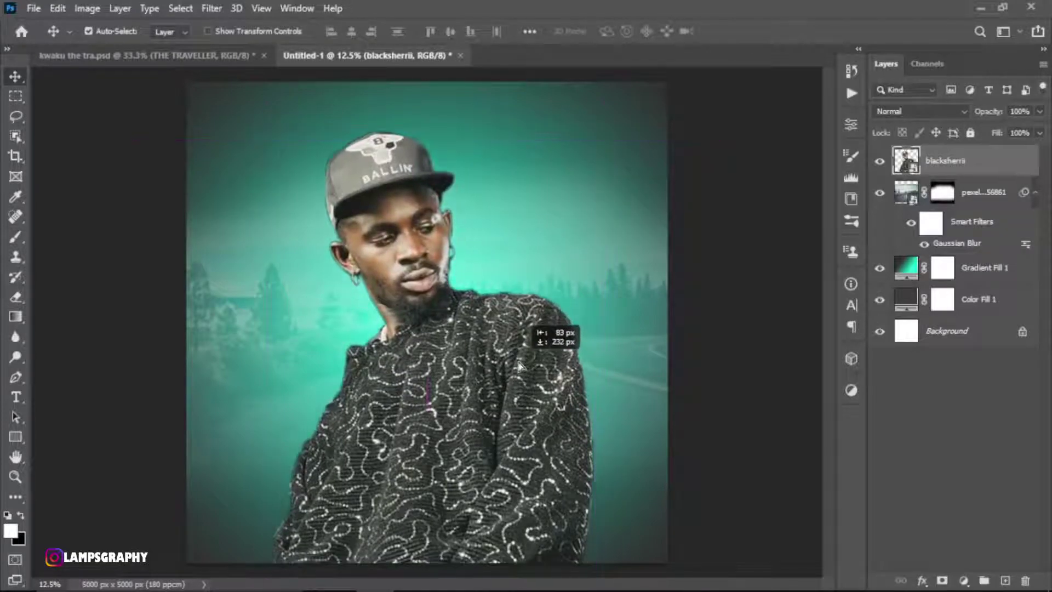
right_click(980, 156)
click(824, 170)
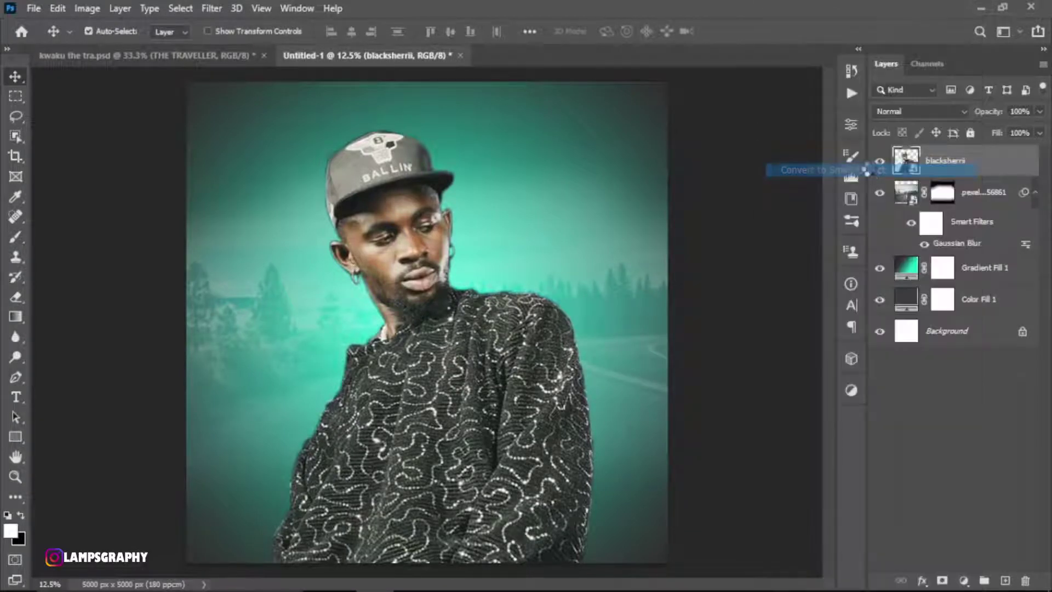
- Add a new layer named clouds above the road photo
click(979, 194)
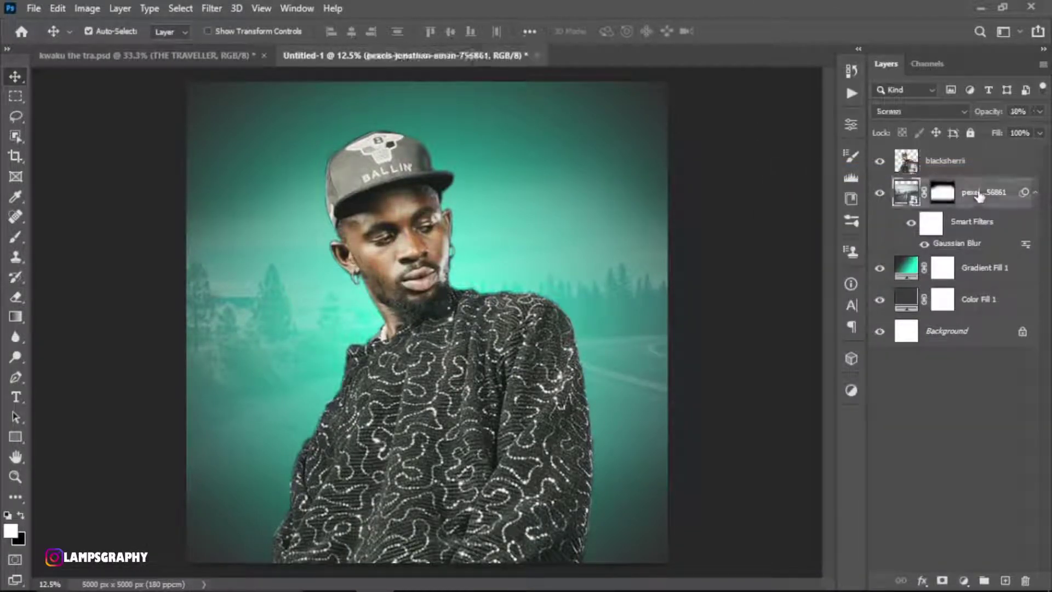
click(1005, 580)
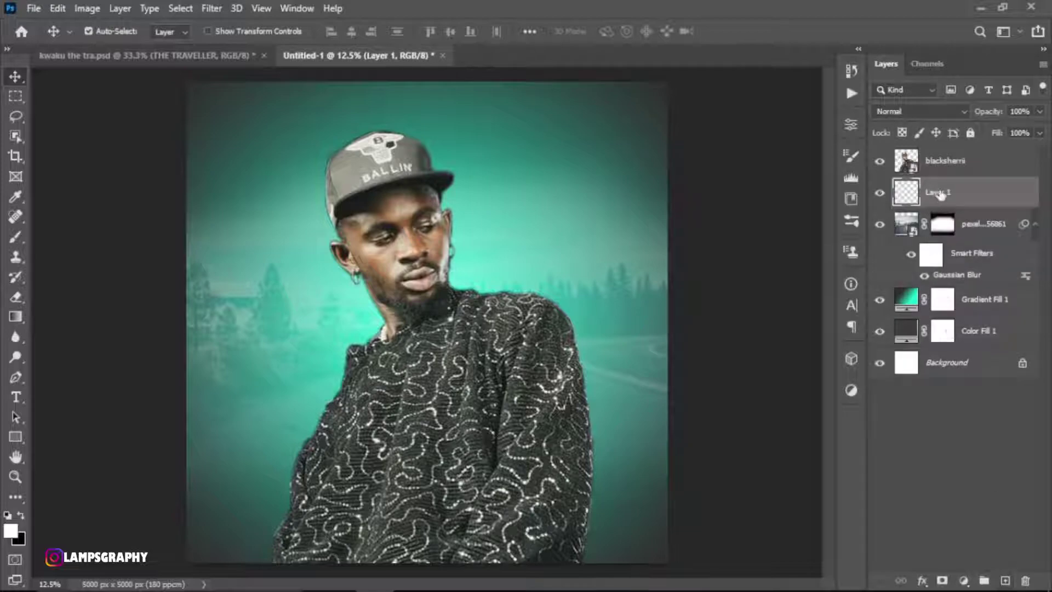
double_click(938, 192)
text(ir)
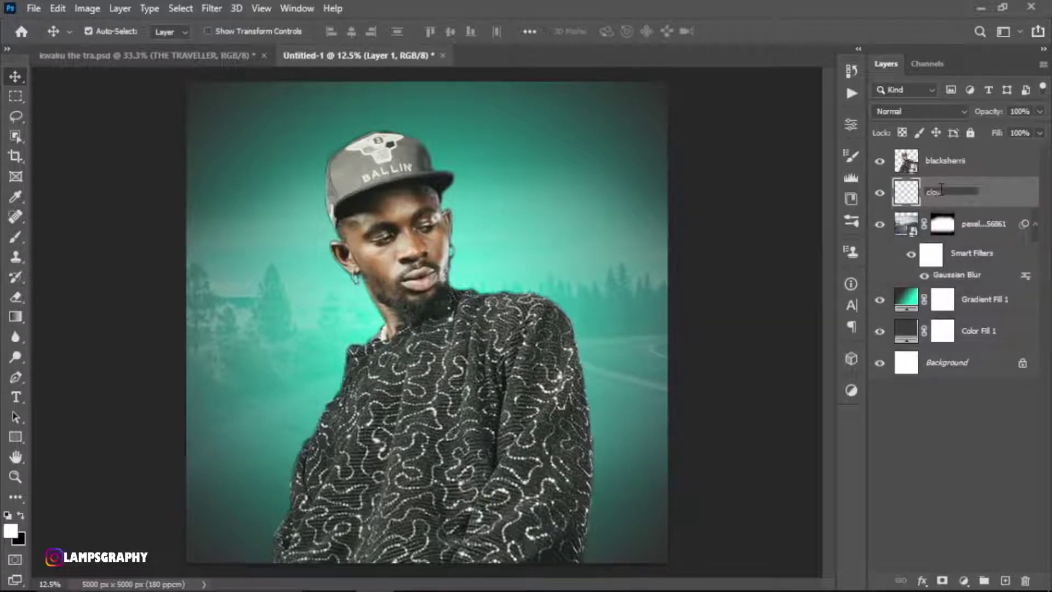
key(Return)
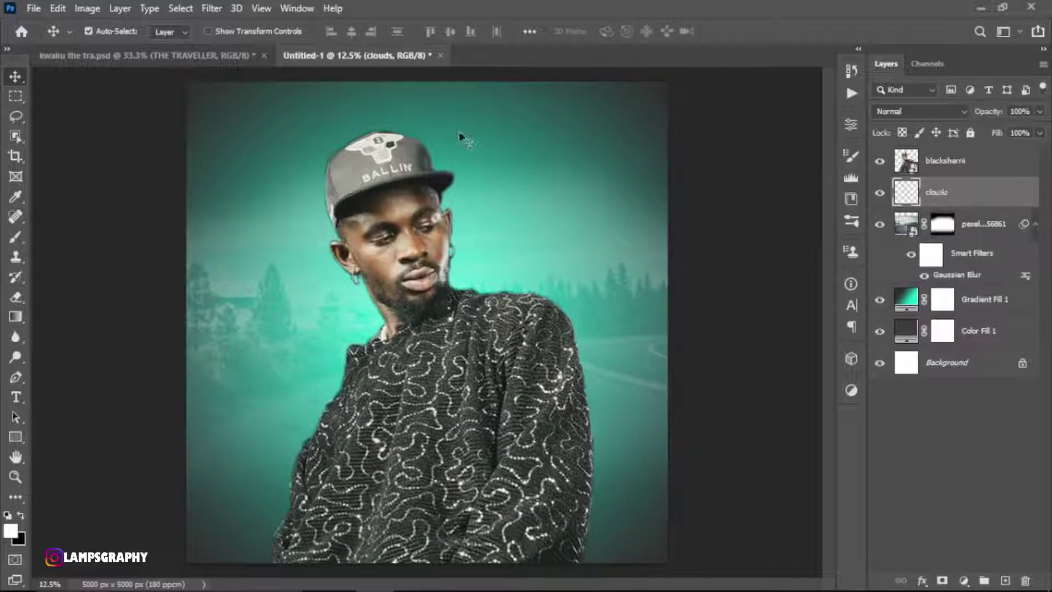
- Stamp white clouds around the cap with the 2165 cloud brush at size 3300
key(b)
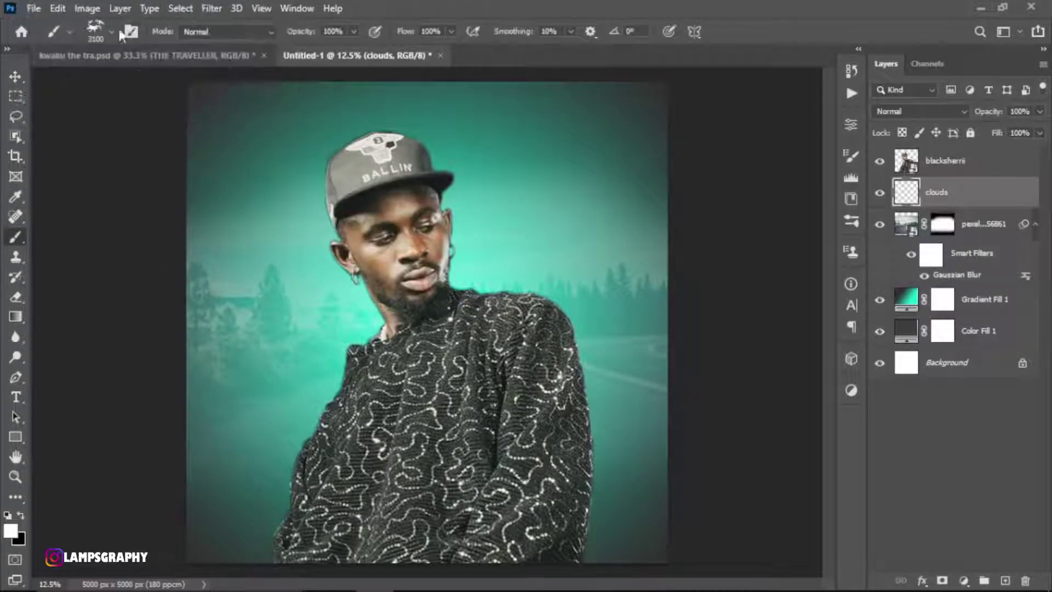
click(113, 31)
click(132, 32)
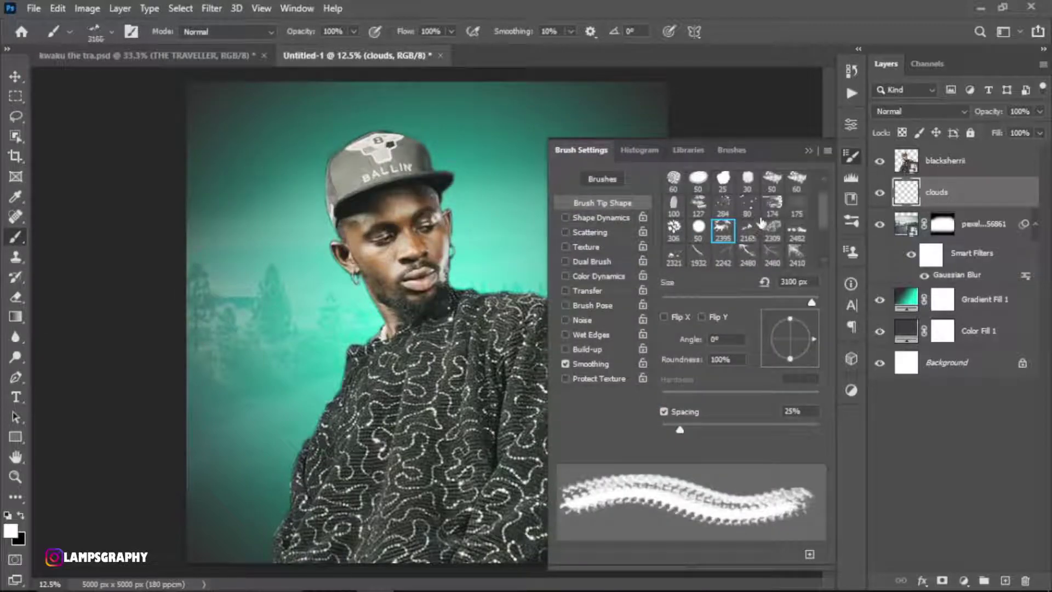
click(747, 227)
click(808, 150)
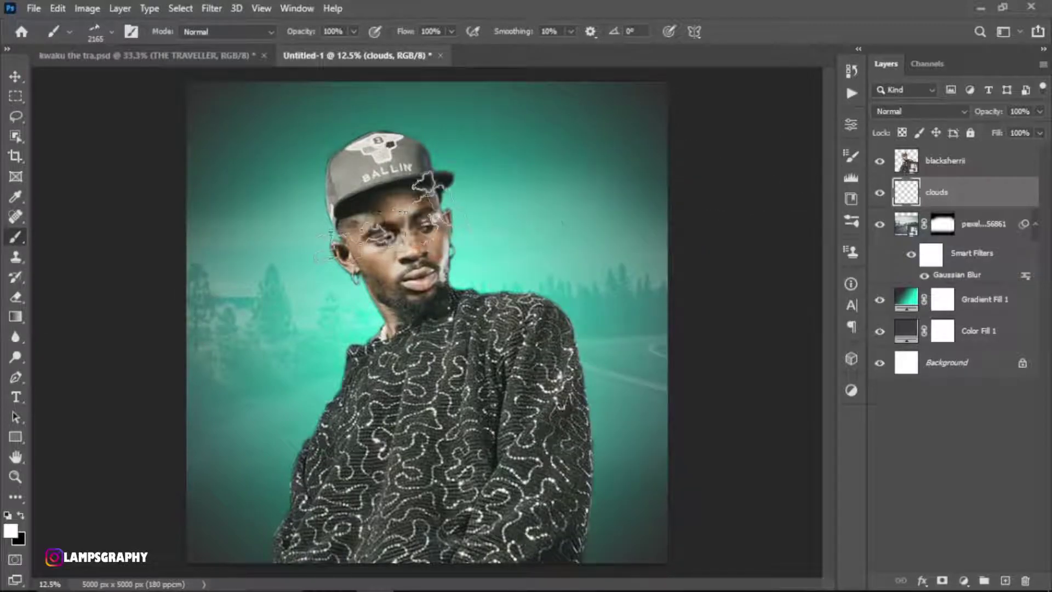
key(bracketright)
key(bracketright)
key(bracketright)
key(bracketright)
key(bracketright)
key(bracketright)
key(bracketright)
key(bracketright)
key(bracketright)
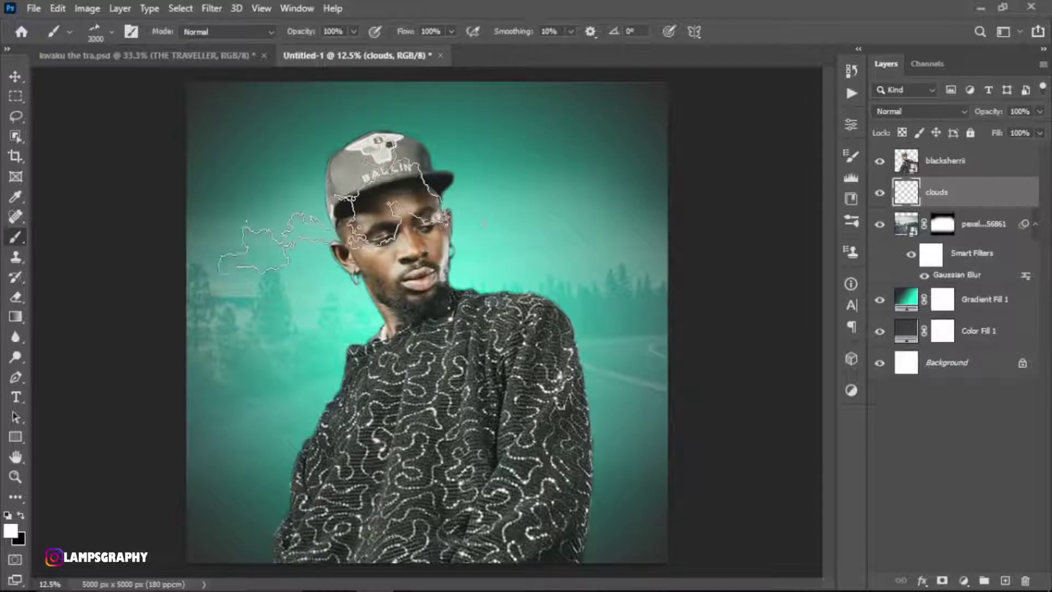
key(bracketright)
key(bracketright)
key(bracketright)
click(302, 167)
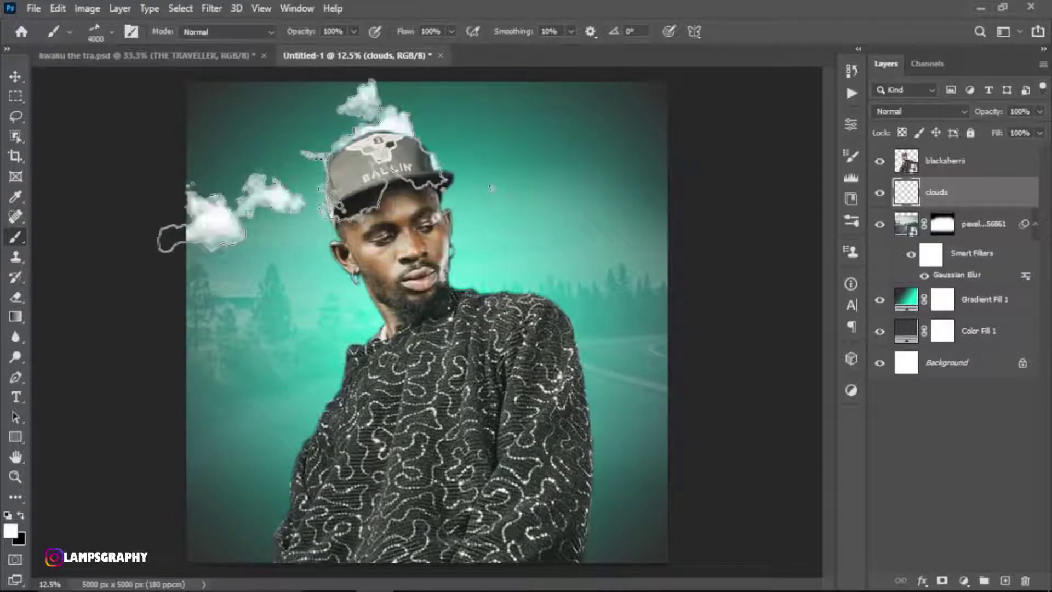
key(bracketleft)
key(bracketleft)
key(bracketleft)
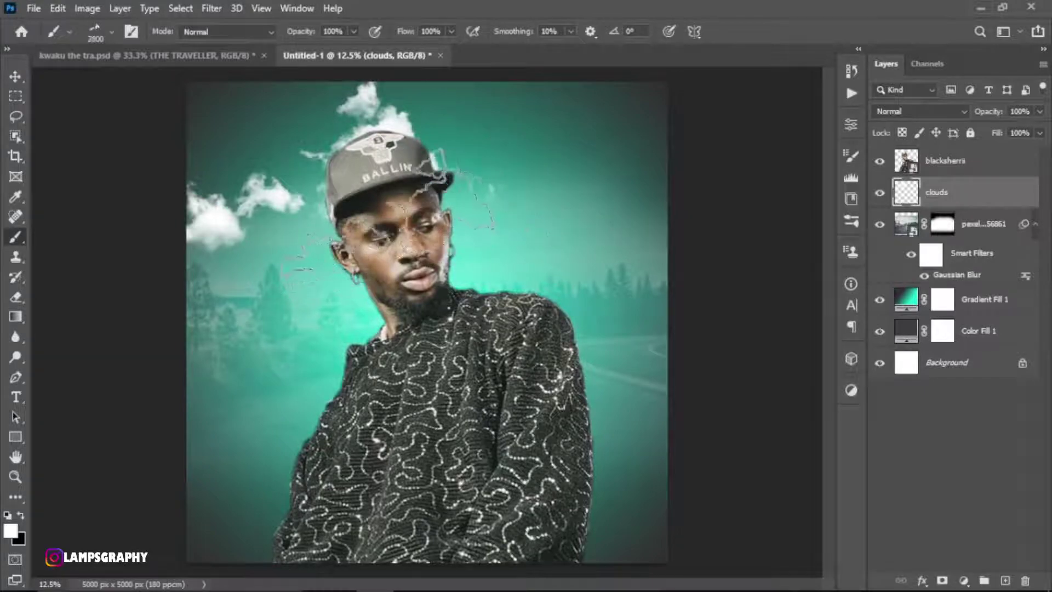
key(bracketleft)
key(bracketleft)
key(bracketleft)
click(438, 220)
- Paint more clouds across the top with another cloud tip, then fade the layer to 18%
click(138, 33)
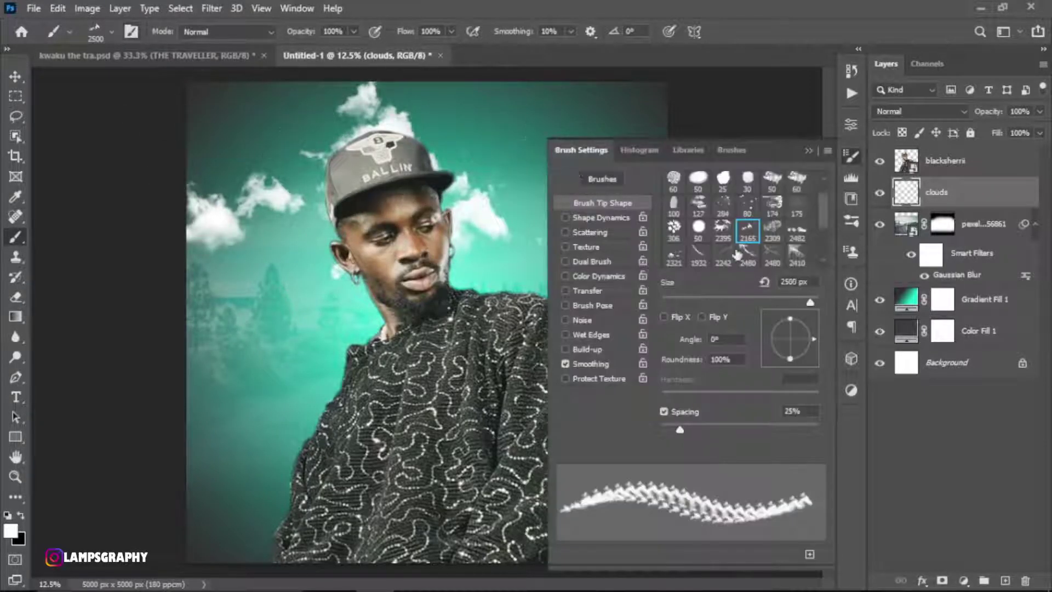
click(745, 253)
key(F5)
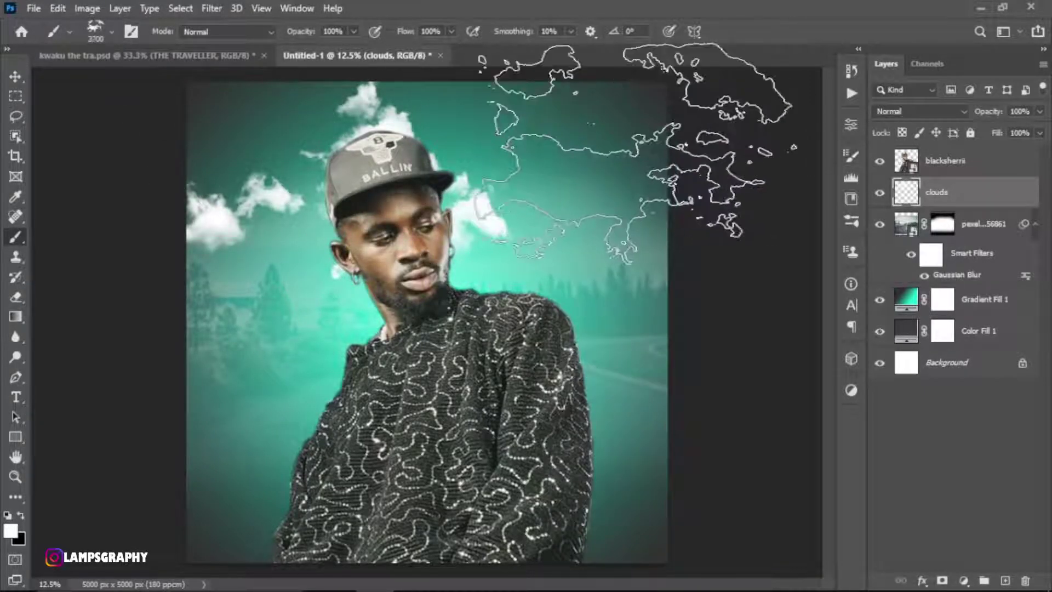
click(646, 166)
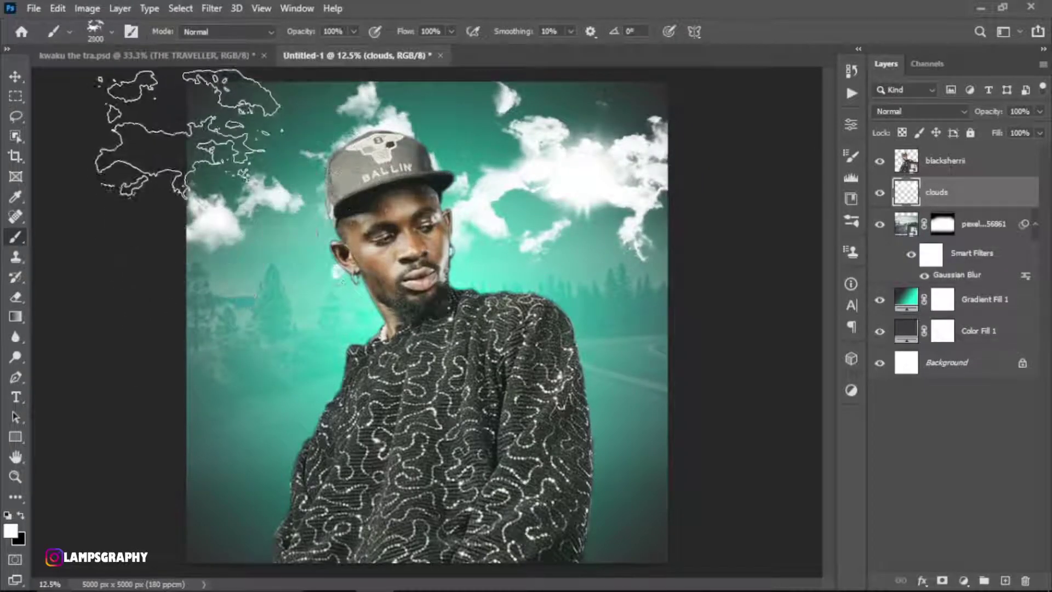
click(186, 134)
key(bracketleft)
key(bracketleft)
key(bracketleft)
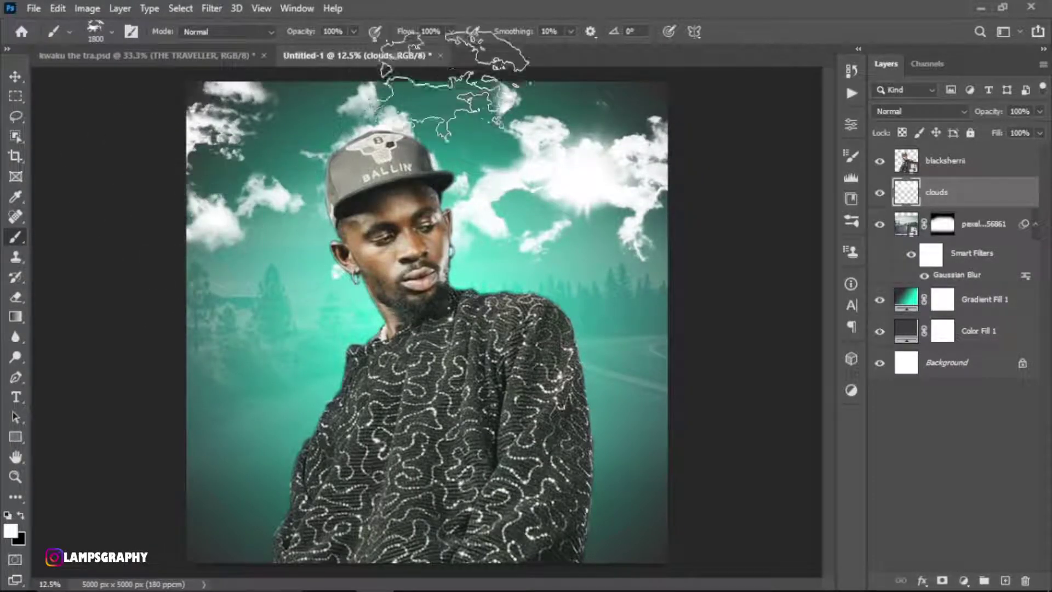
click(452, 76)
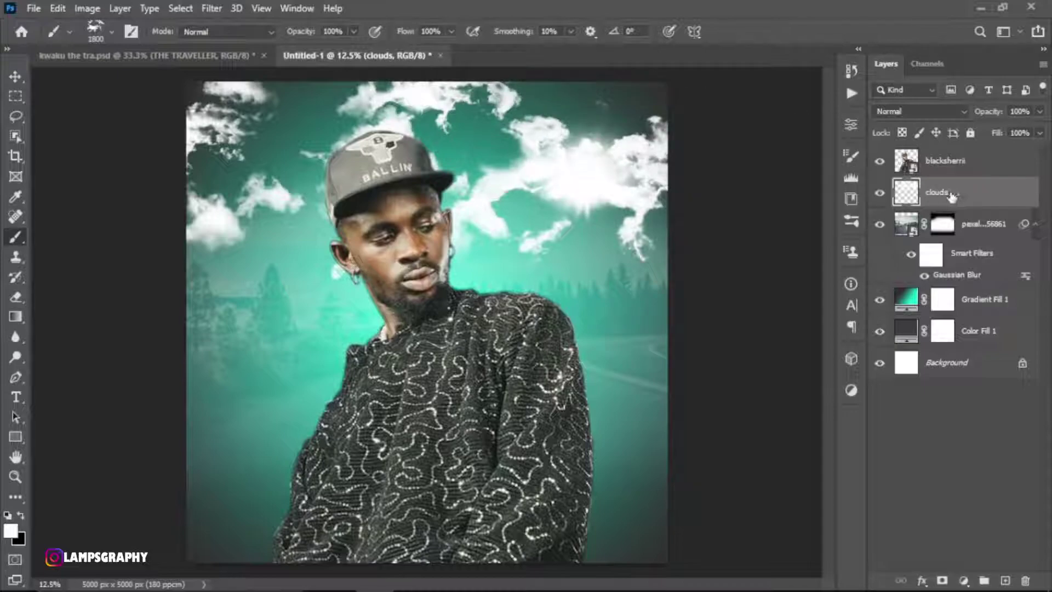
click(1039, 112)
drag(1041, 129, 984, 136)
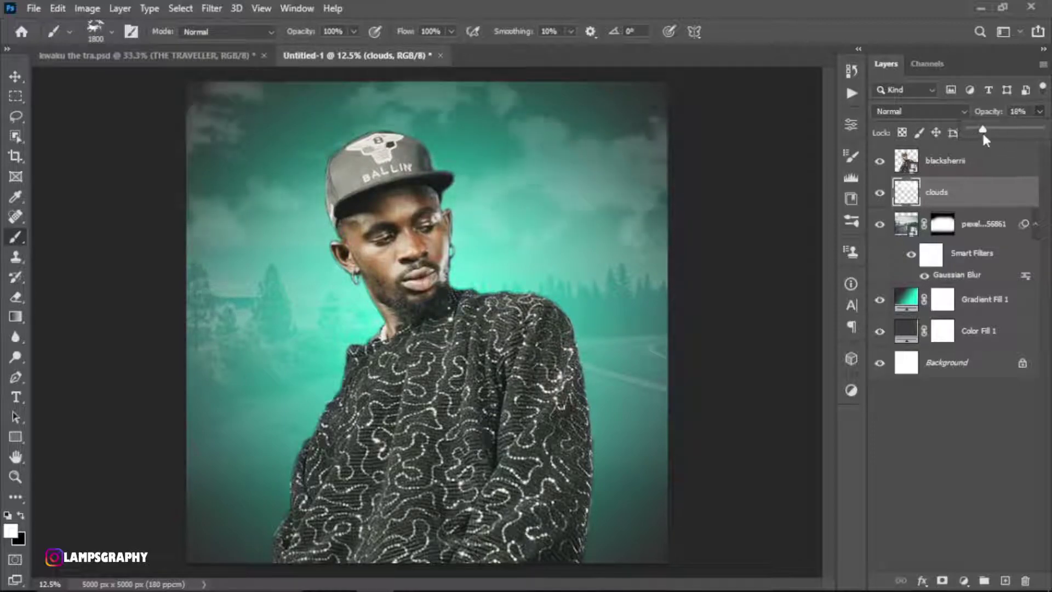
- Set up Gaussian Blur on the clouds layer with a 36.0-pixel radius
click(211, 9)
click(230, 25)
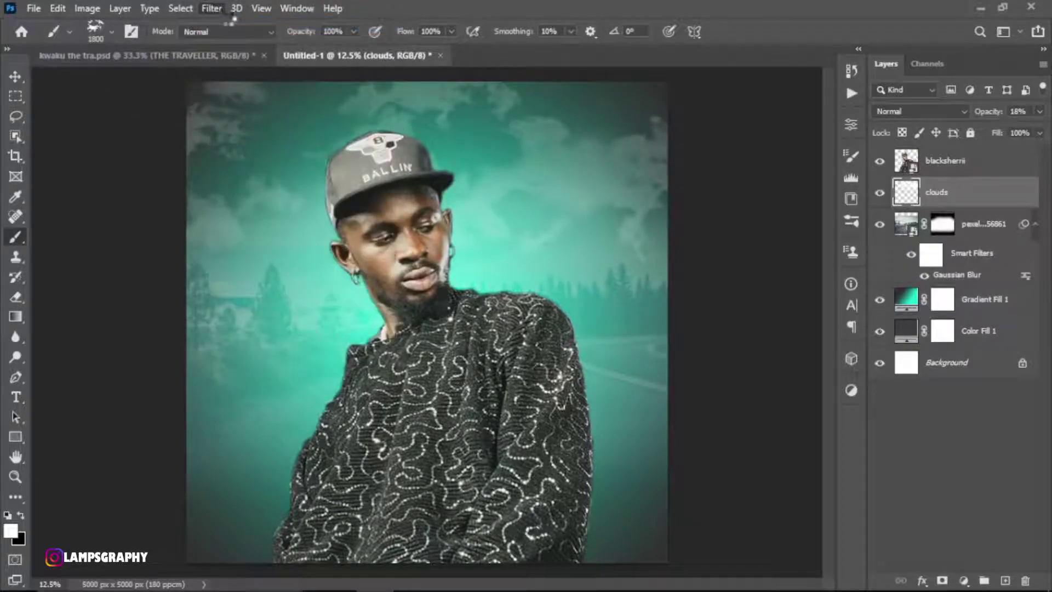
click(215, 9)
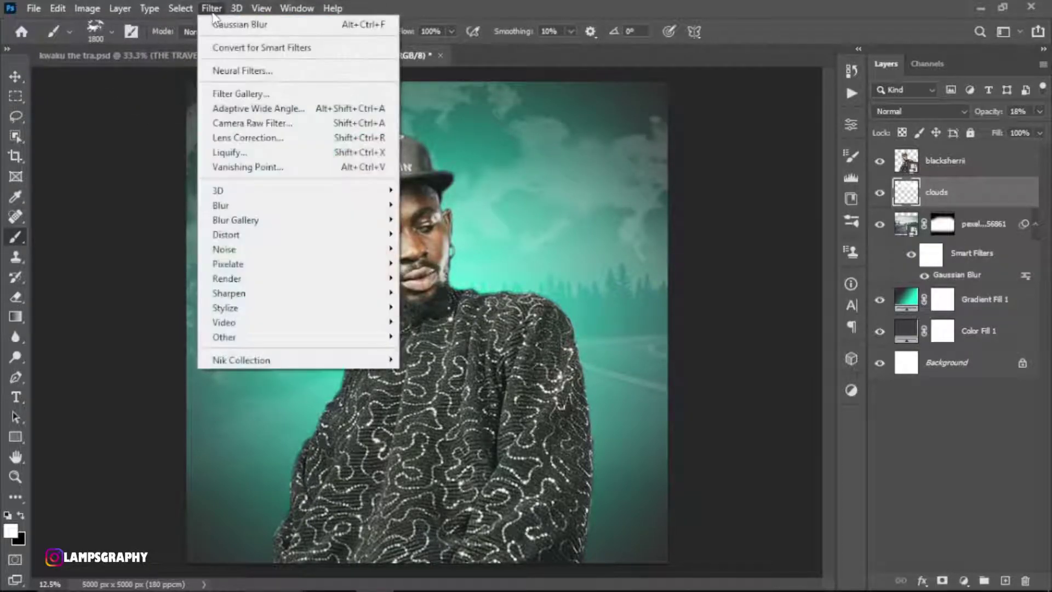
click(438, 266)
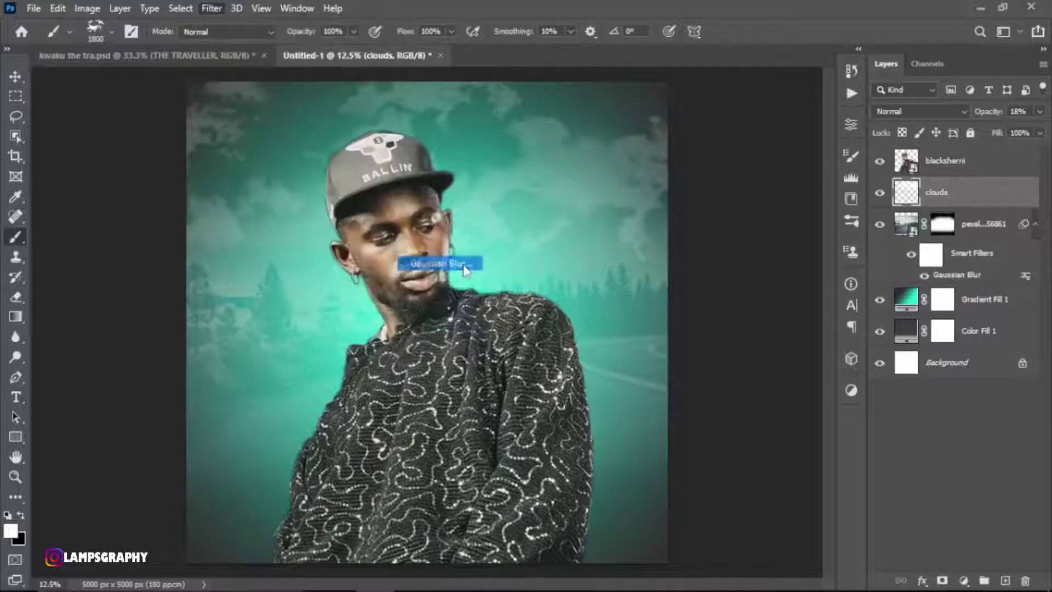
drag(709, 119, 716, 119)
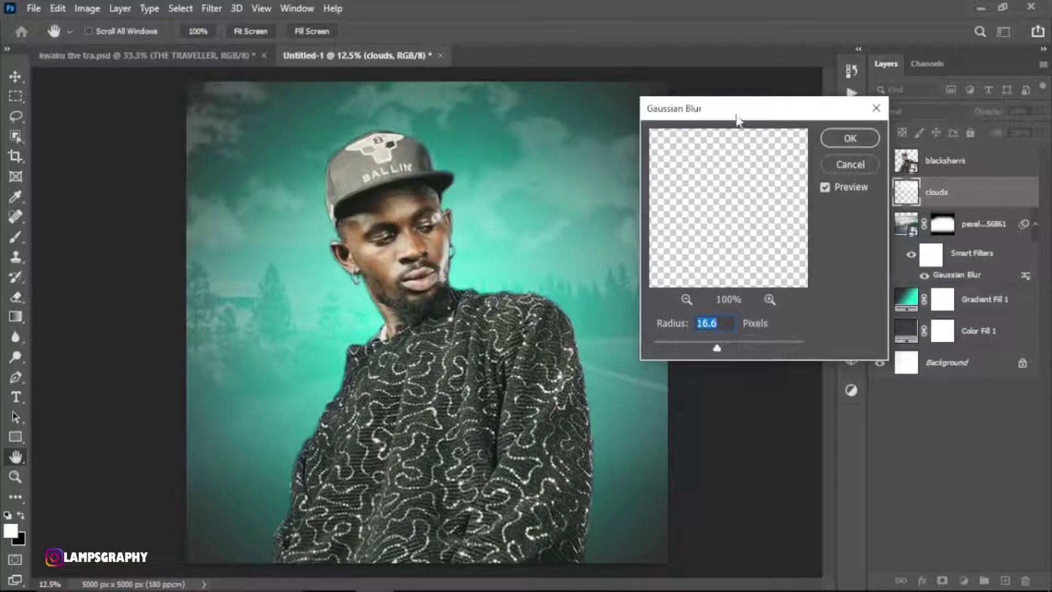
drag(737, 119, 735, 127)
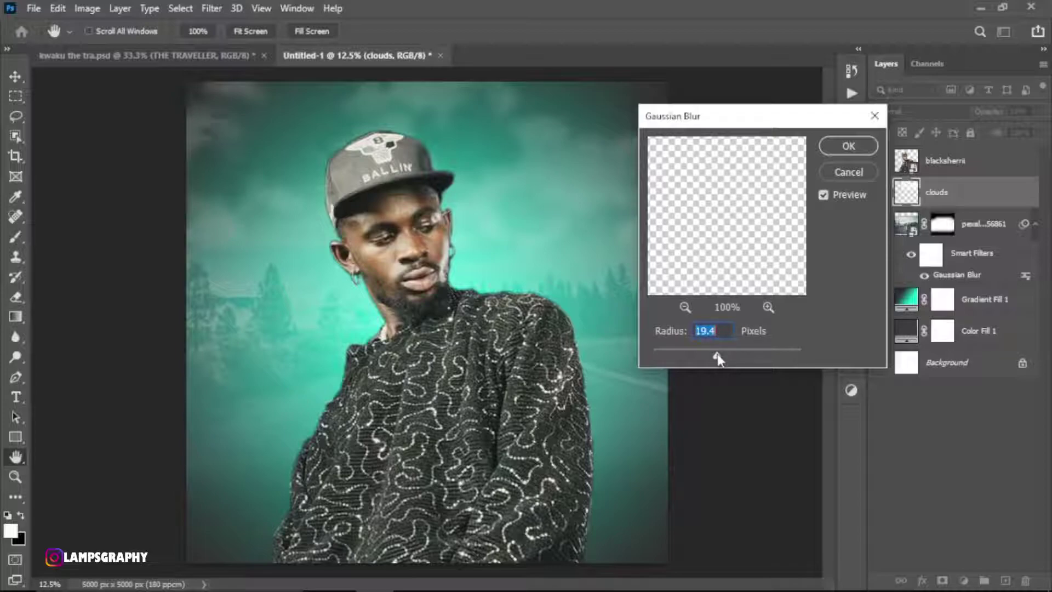
drag(717, 353, 711, 354)
- Apply the blur, then group clouds through Color Fill 1 into a group named background1
click(850, 144)
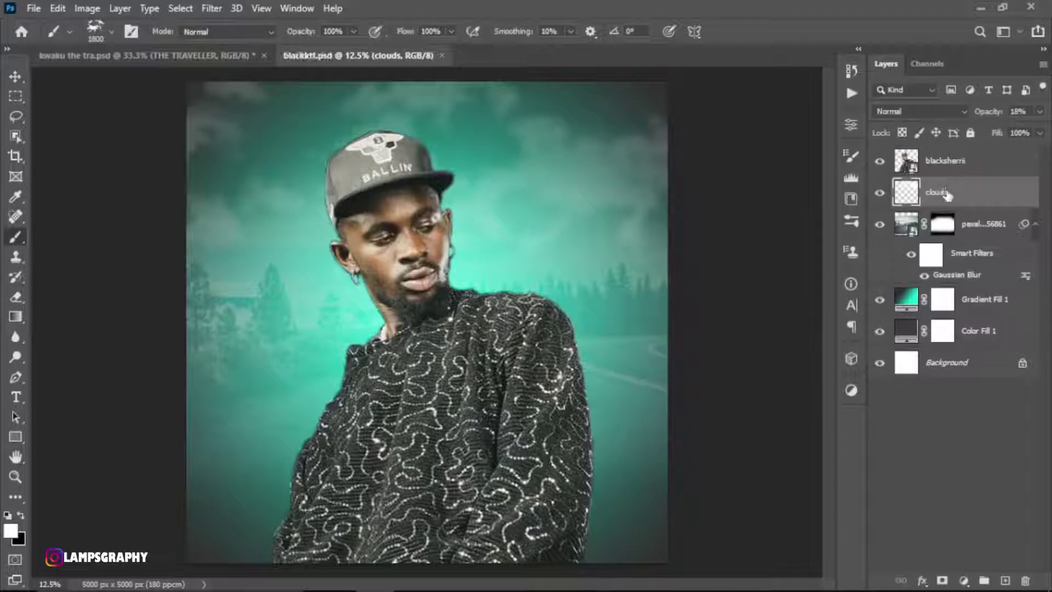
shift+click(978, 341)
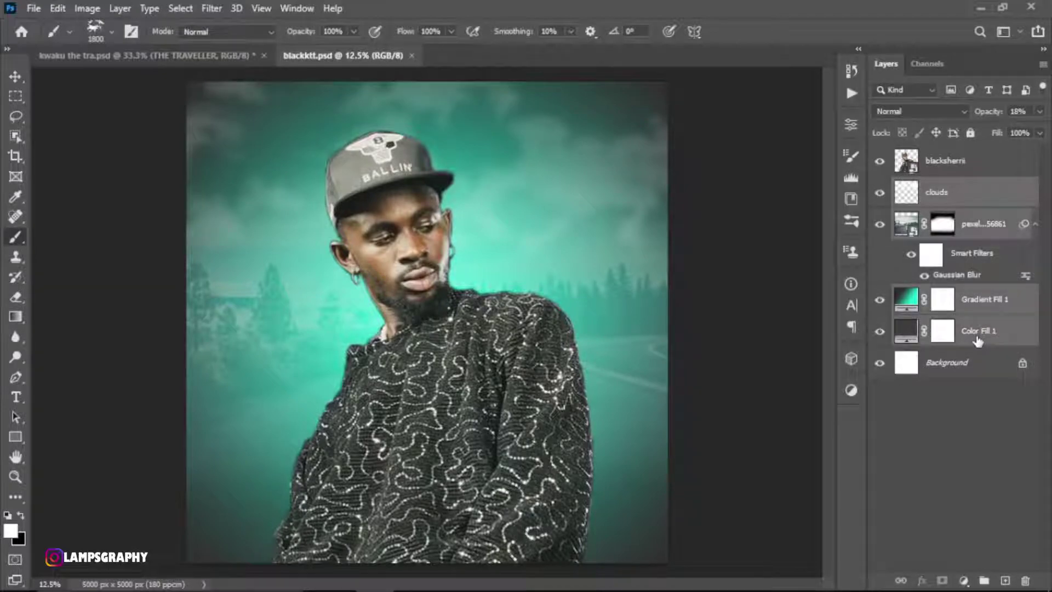
key(ctrl+g)
double_click(933, 186)
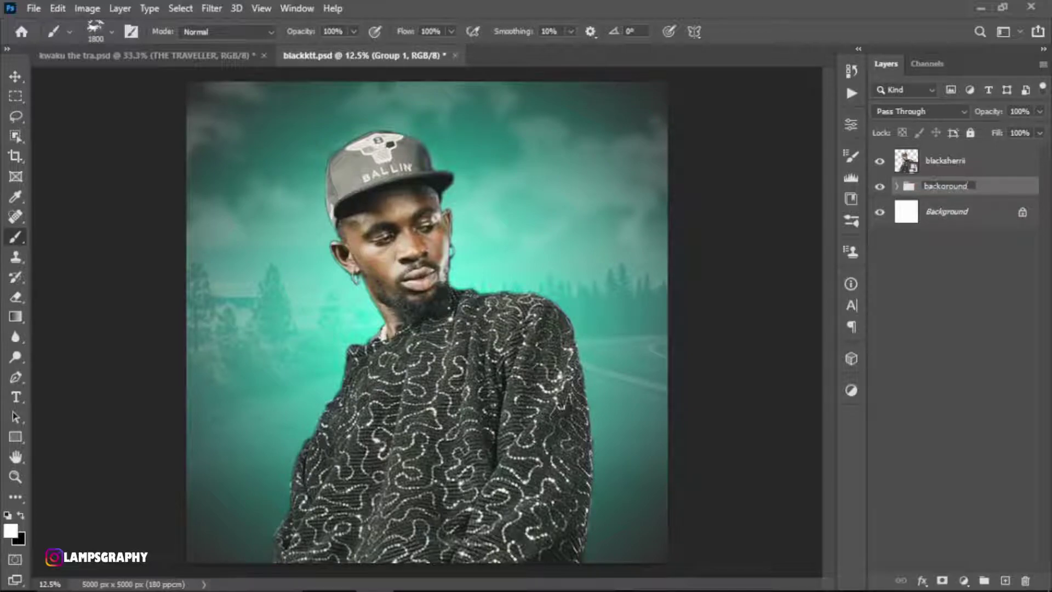
text(1)
key(Return)
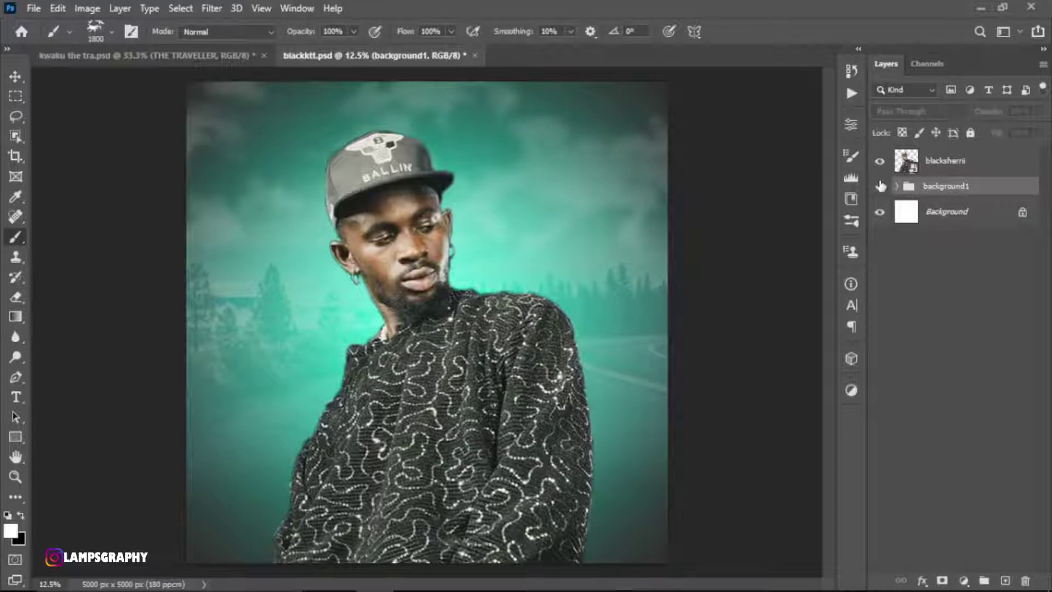
- Toggle background1's visibility to check it, then select the blacksherrii layer
click(880, 187)
click(880, 186)
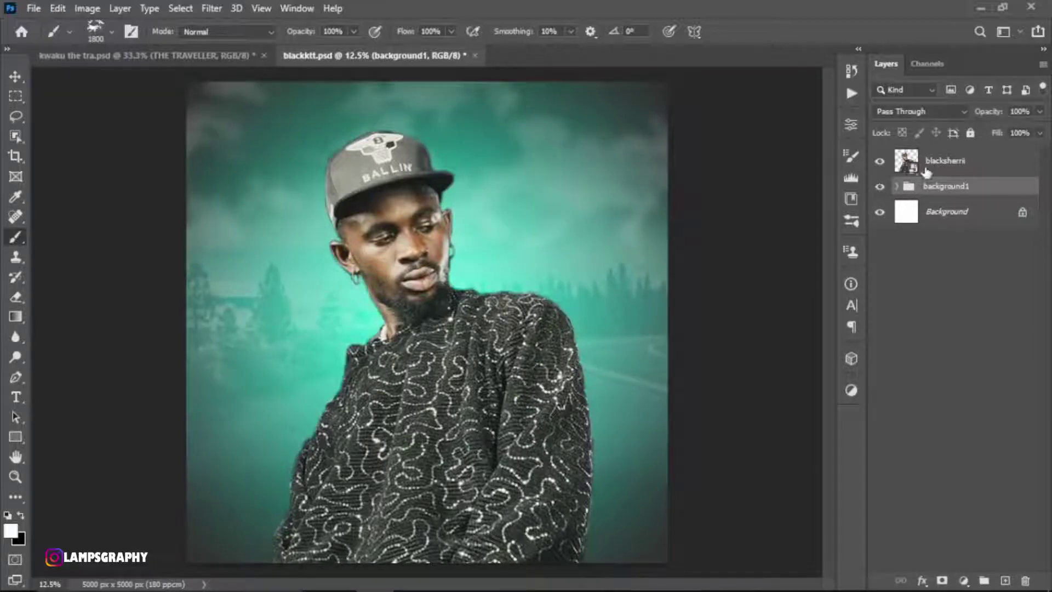
click(927, 167)
- Scale the blacksherrii artist to 94.49% and shift him slightly right and down
click(58, 8)
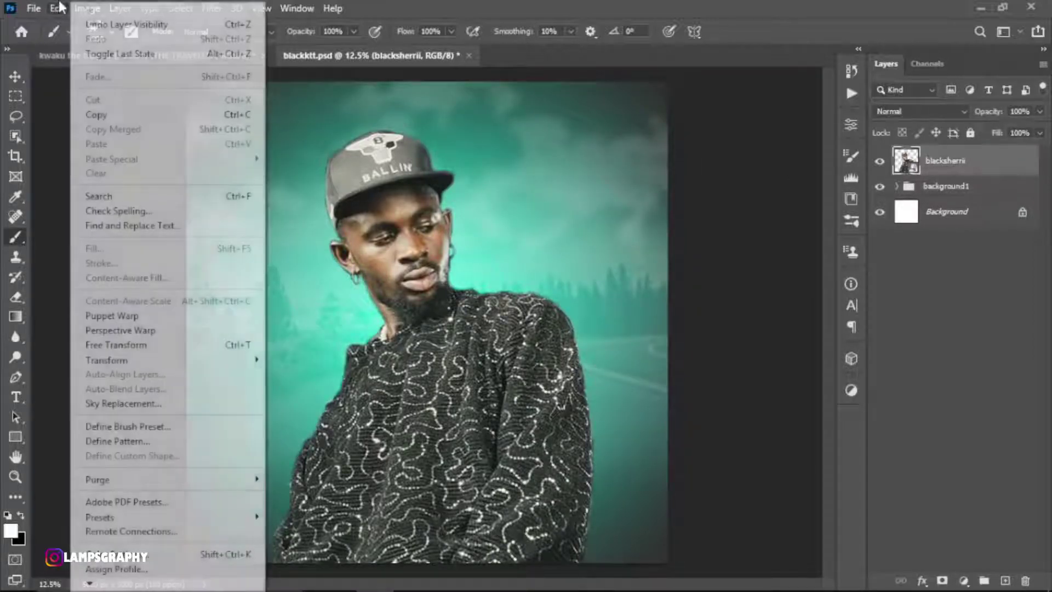
click(131, 344)
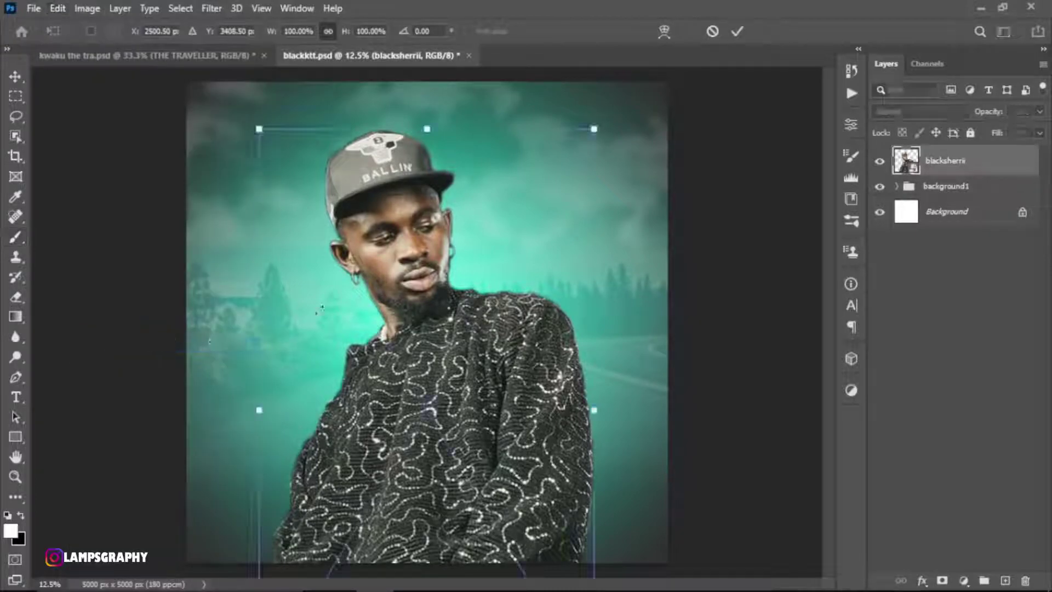
drag(594, 129, 577, 159)
drag(506, 281, 513, 282)
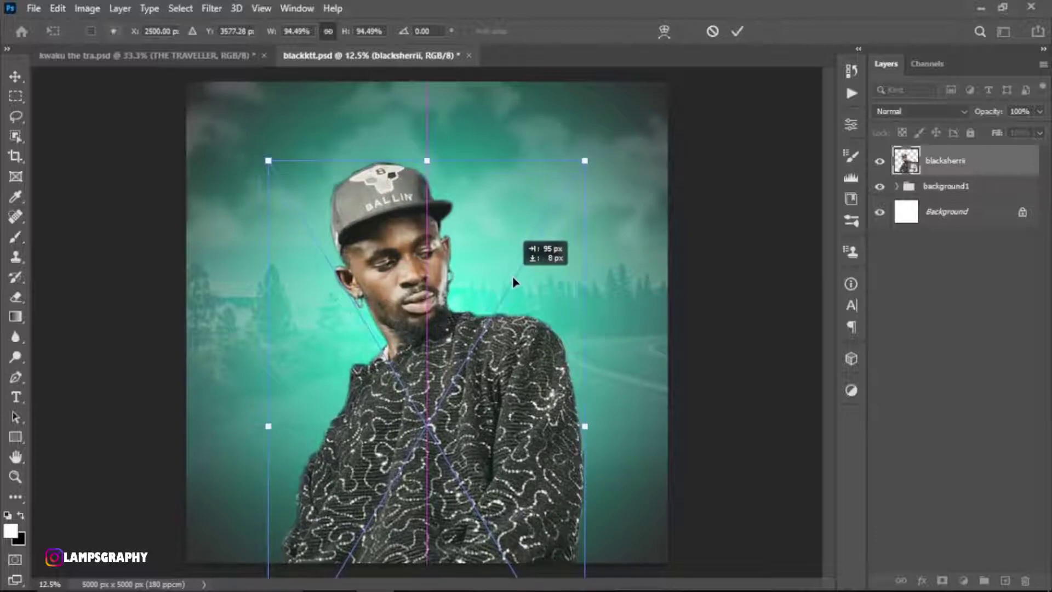
click(736, 31)
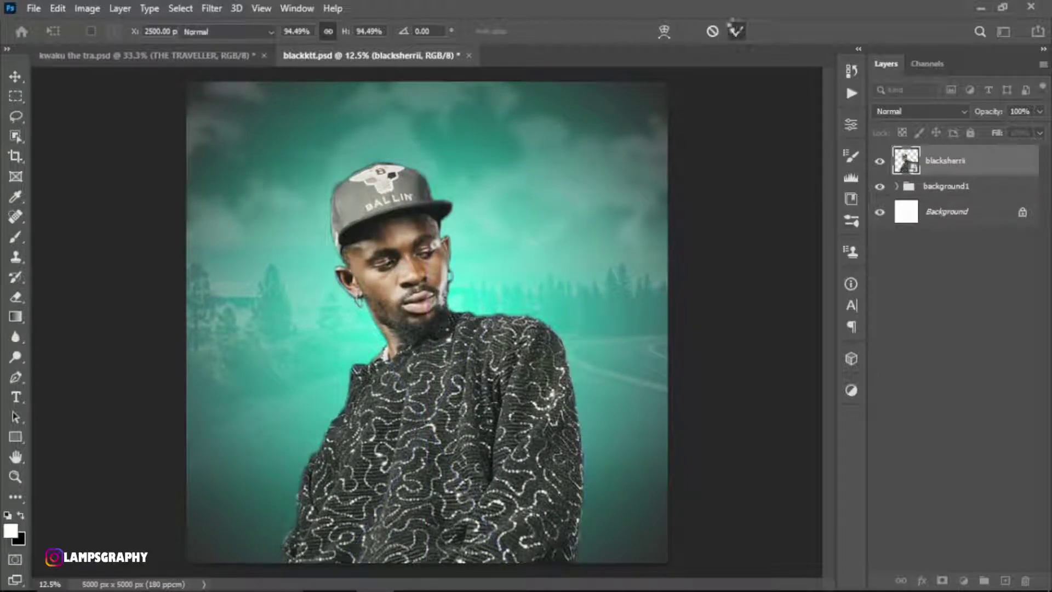
click(952, 188)
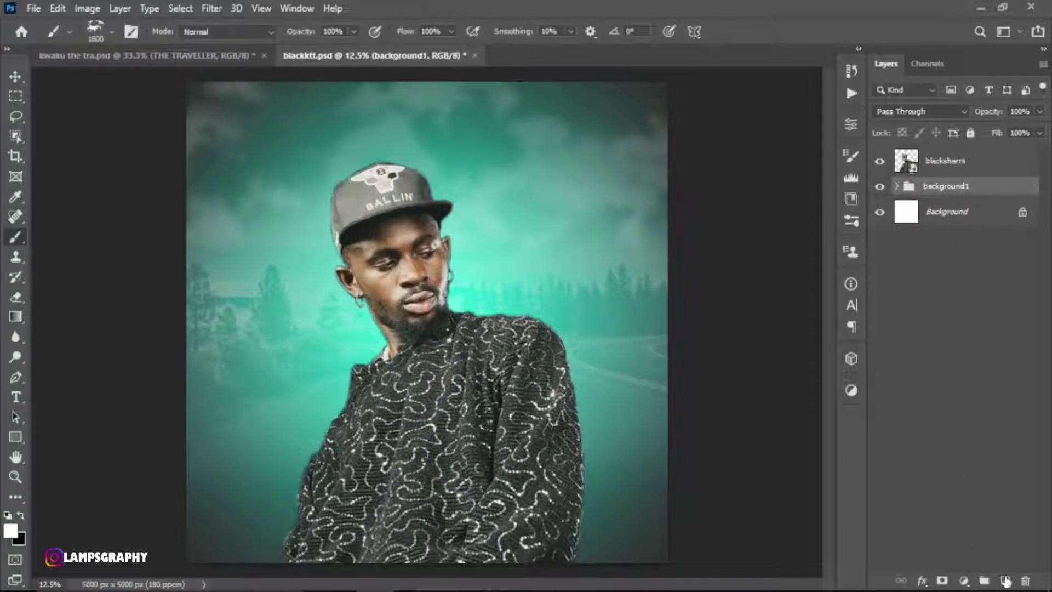
- On a new layer, paint a soft round white glow around the artist's head
click(1005, 579)
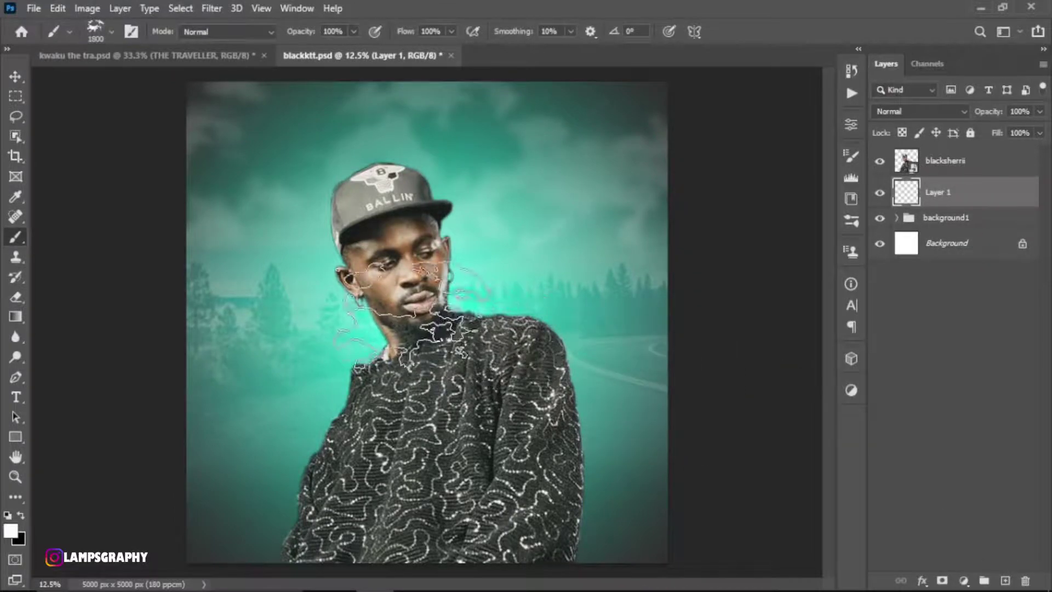
click(131, 31)
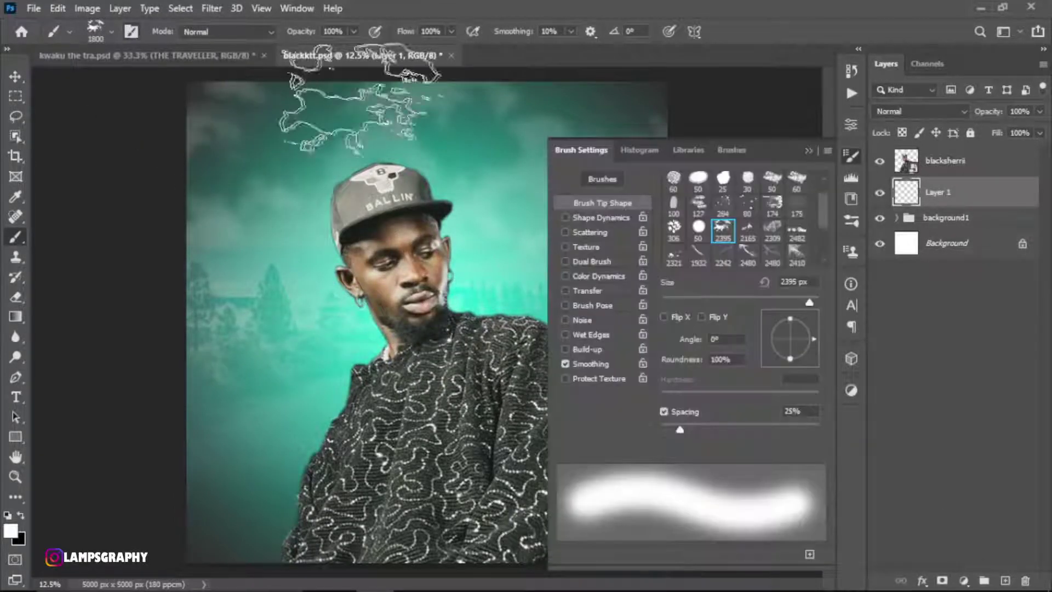
scroll(828, 225, up, 1)
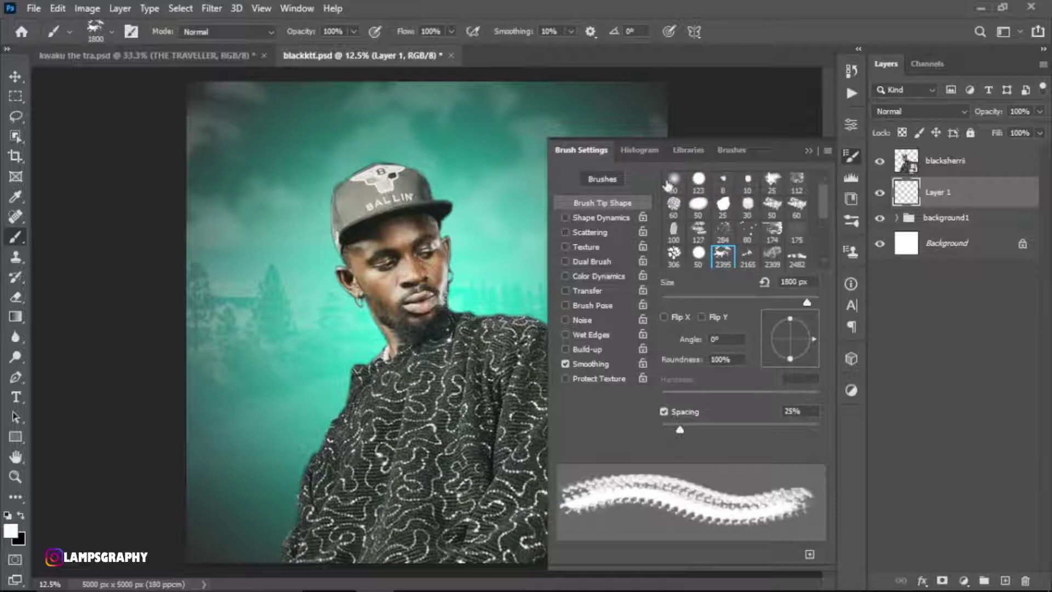
click(673, 180)
click(808, 152)
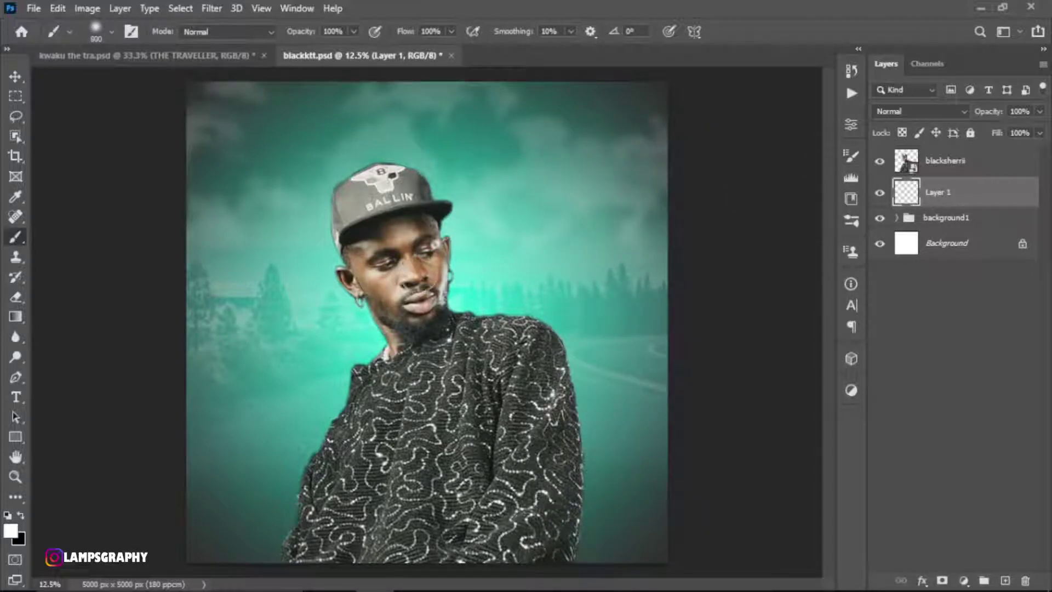
key(bracketright)
key(bracketright)
key(bracketright)
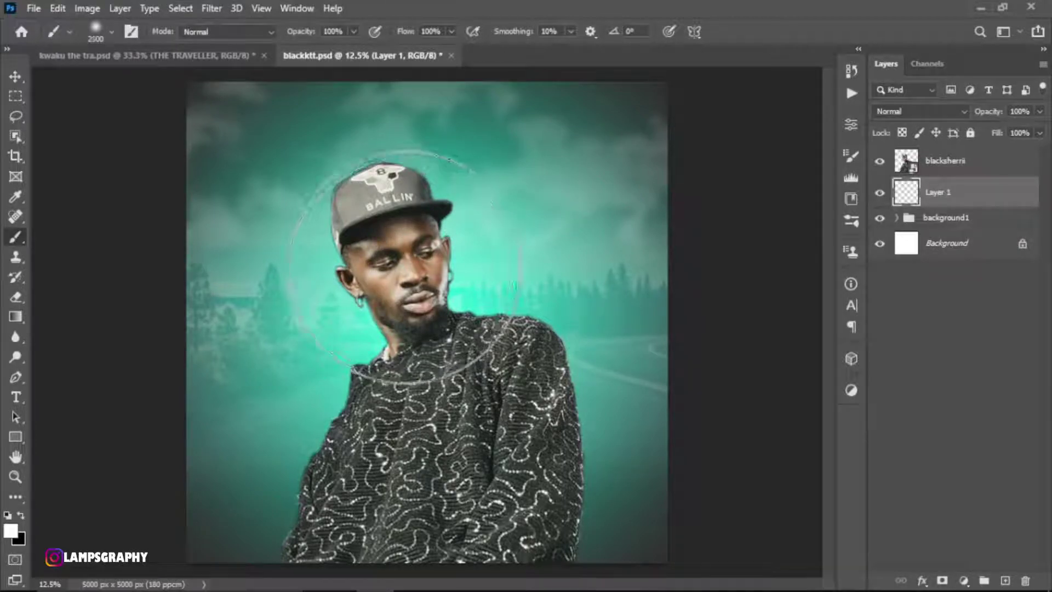
key(bracketright)
key(bracketright)
key(bracketright)
key(bracketright)
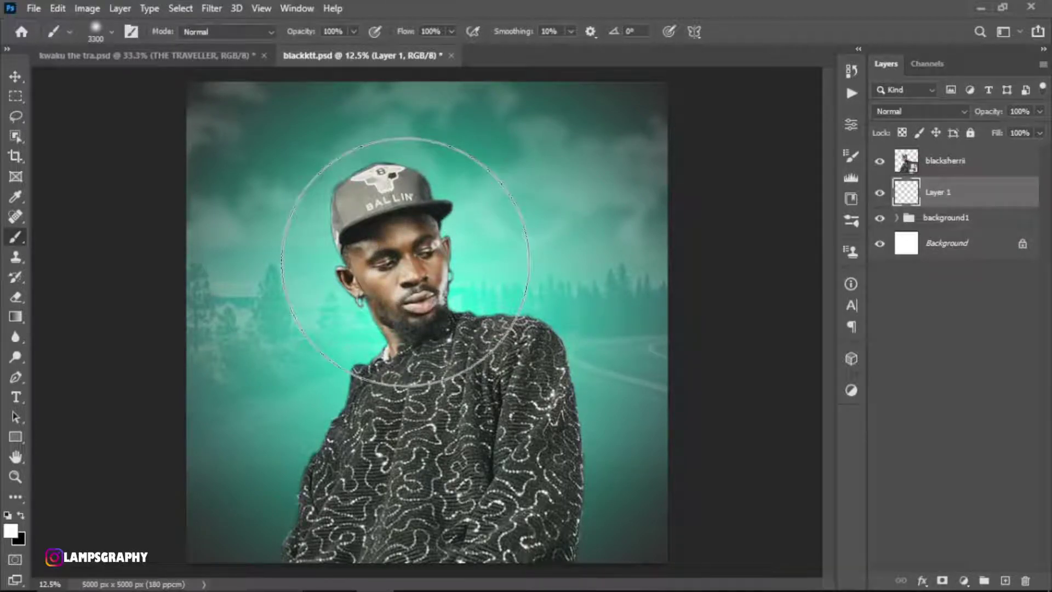
click(405, 261)
key(bracketright)
key(bracketright)
key(bracketright)
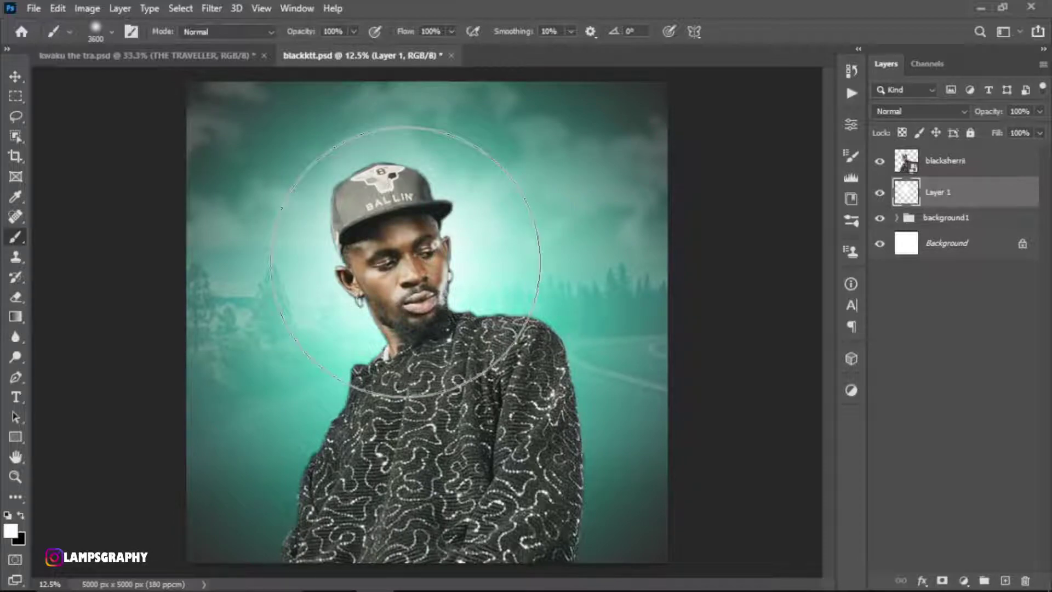
click(405, 262)
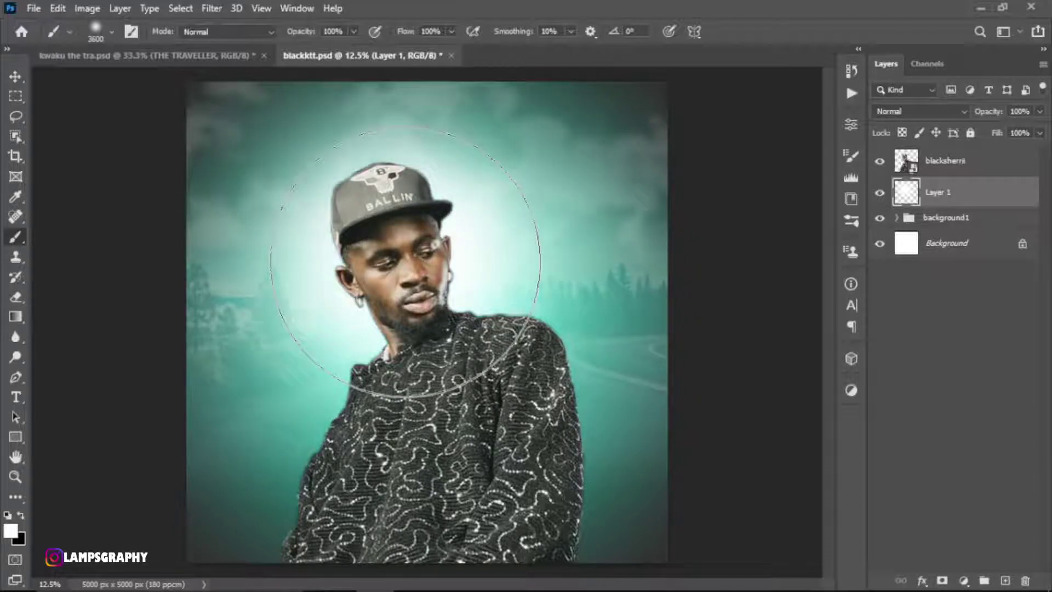
click(405, 262)
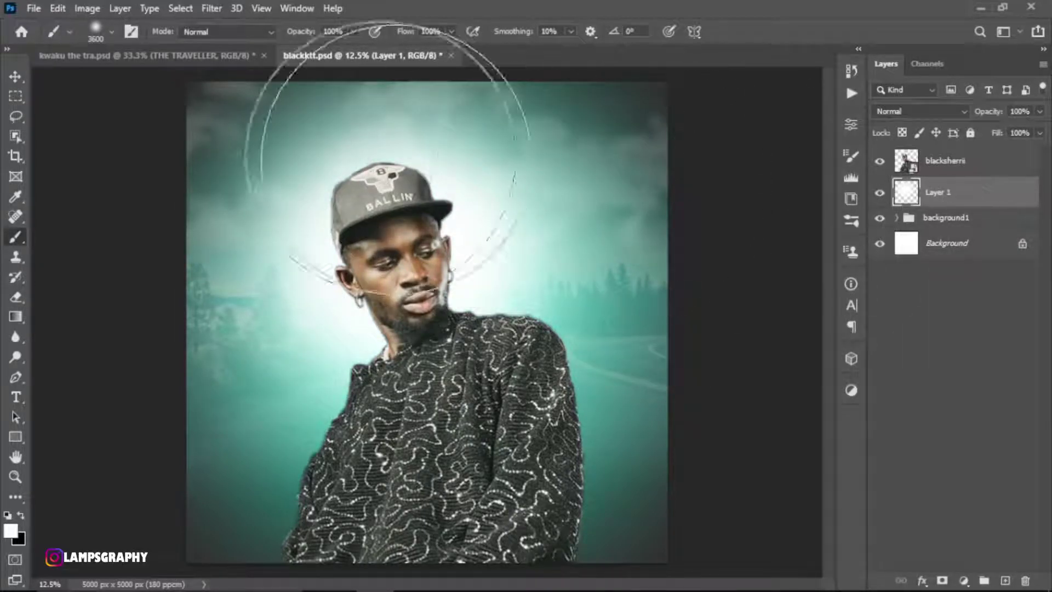
- Centre the glow on the canvas and rename Layer 1 to 'background light'
click(58, 8)
click(128, 347)
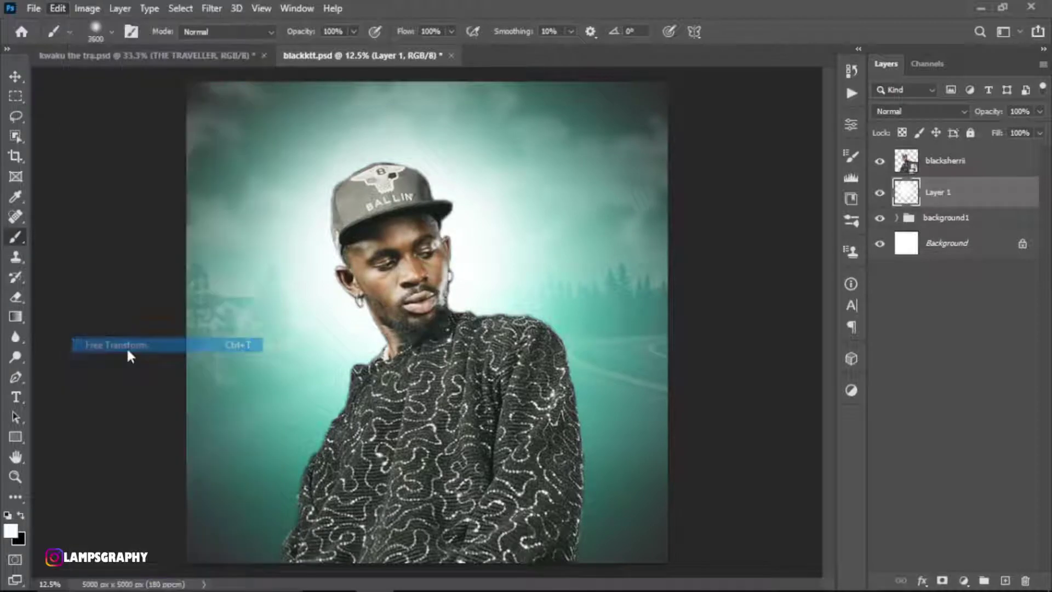
drag(551, 293, 552, 287)
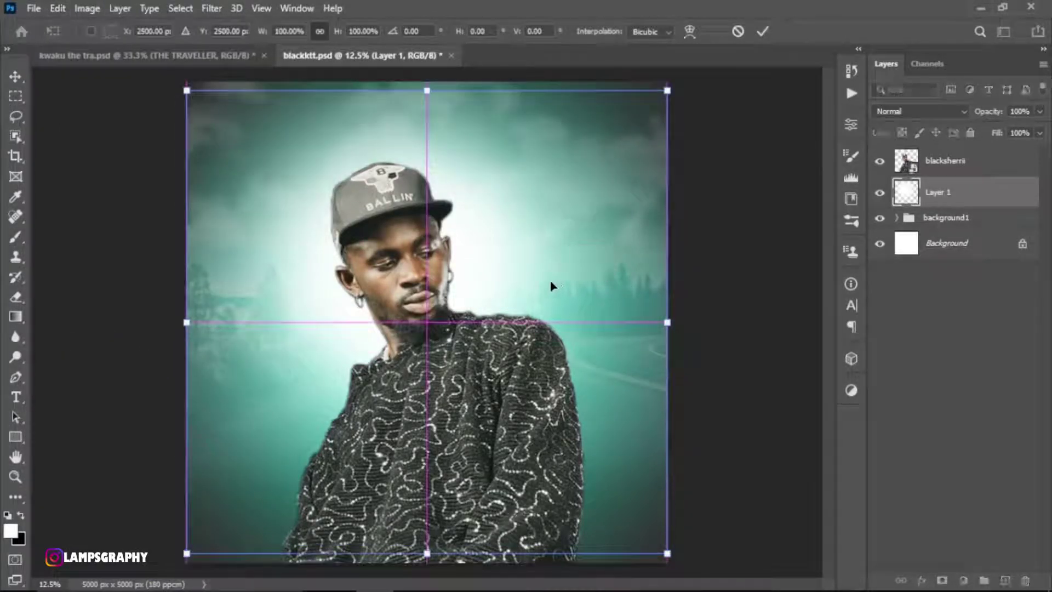
click(762, 32)
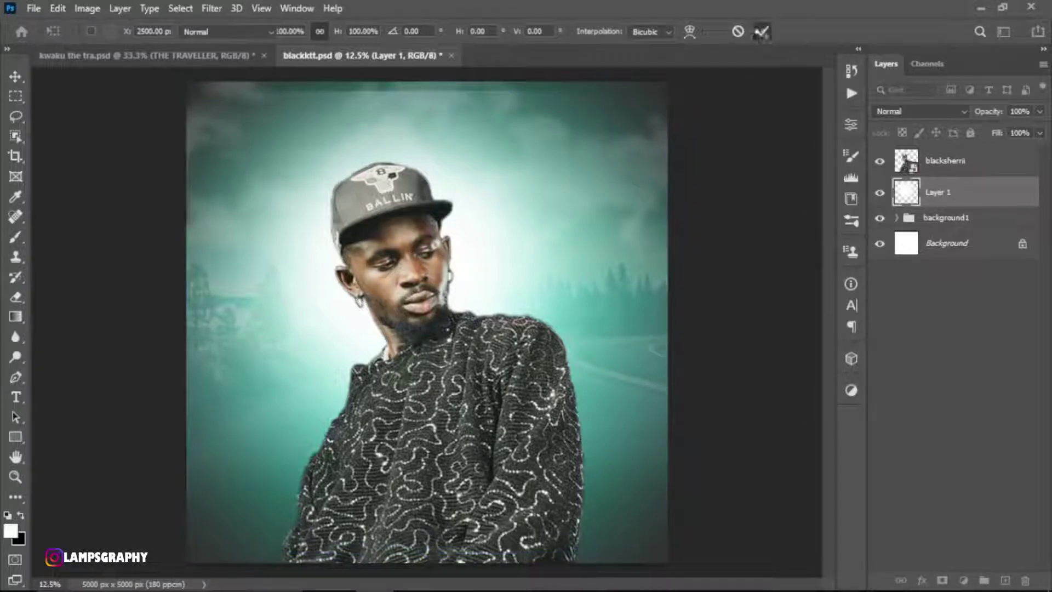
double_click(936, 191)
text(background light)
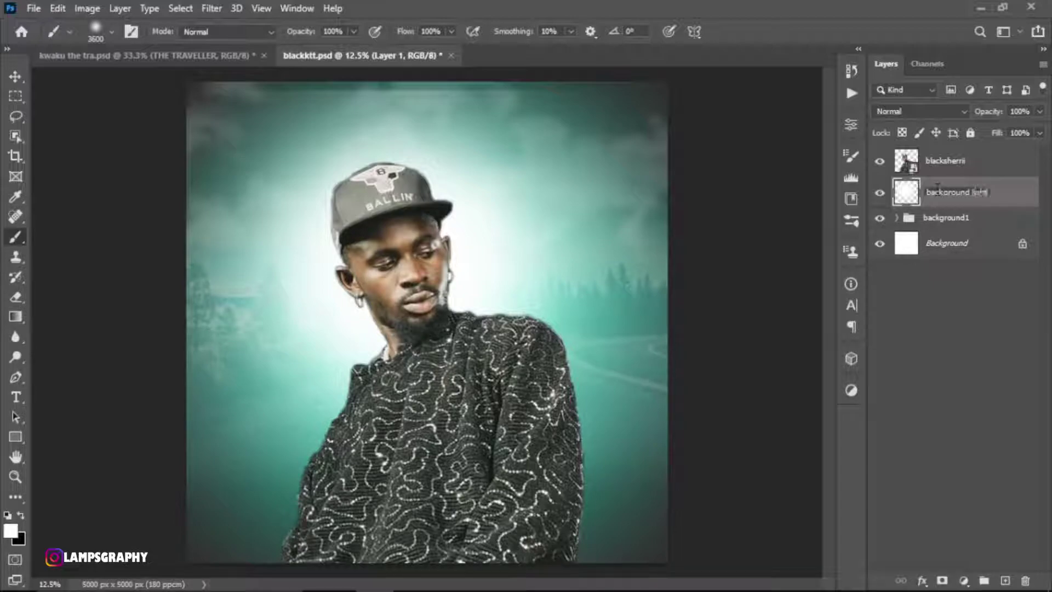
key(Return)
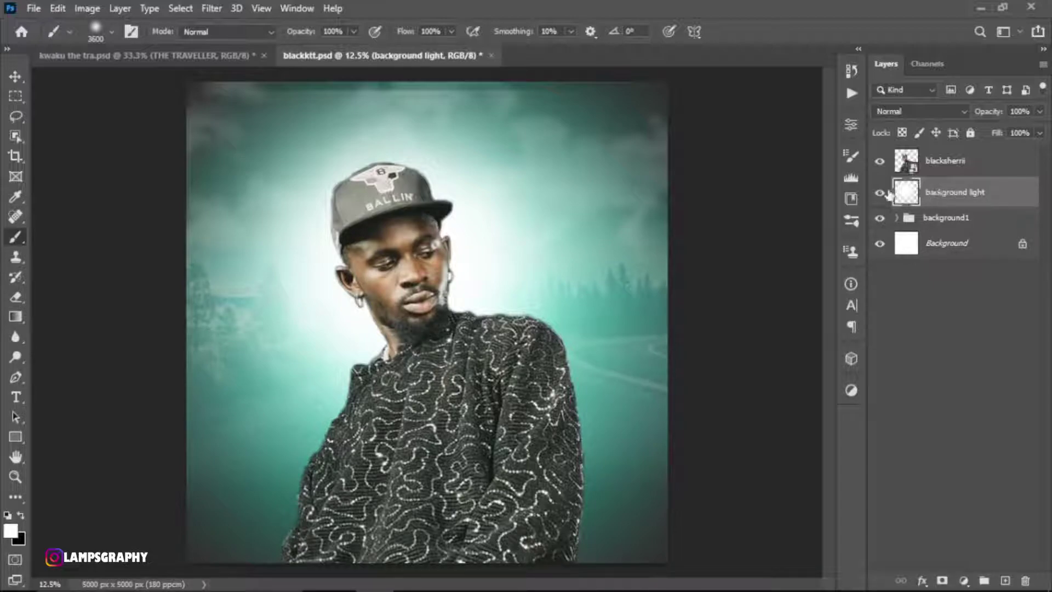
click(883, 193)
click(953, 167)
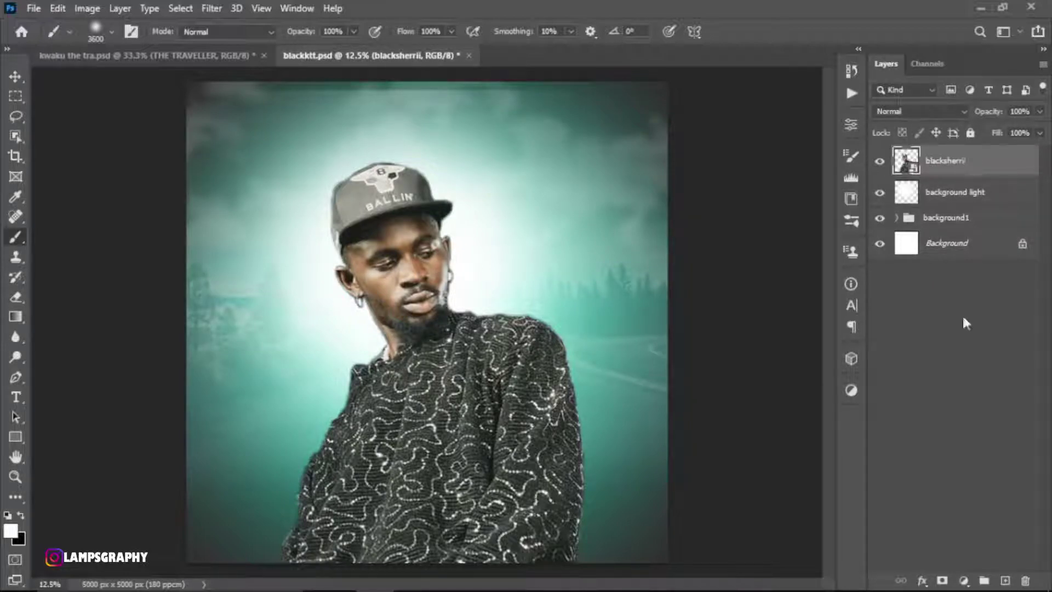
- Add a Hue/Saturation adjustment clipped to the artist with Saturation at -60
click(964, 580)
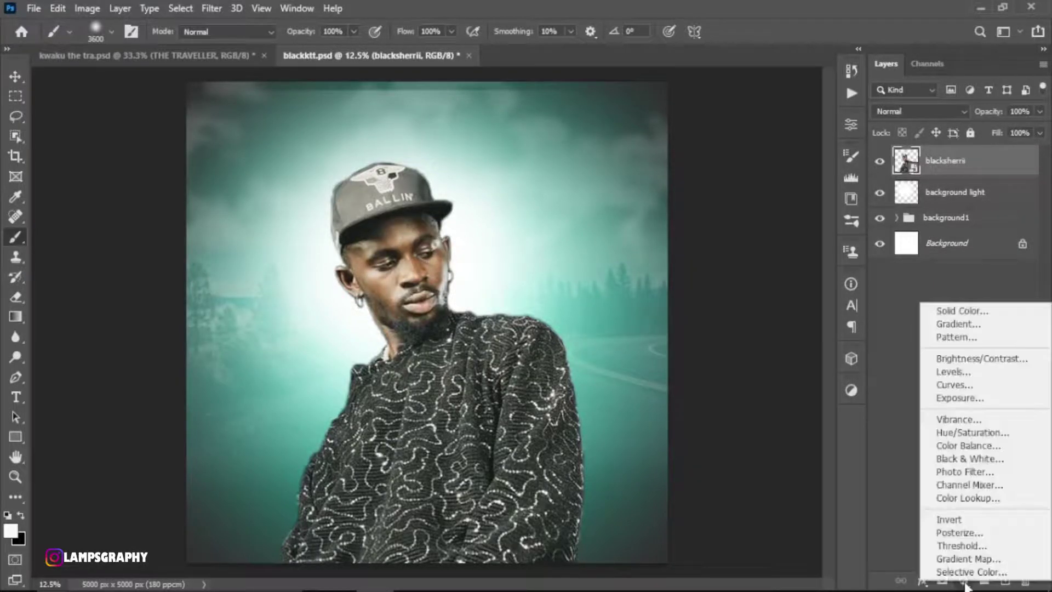
click(960, 430)
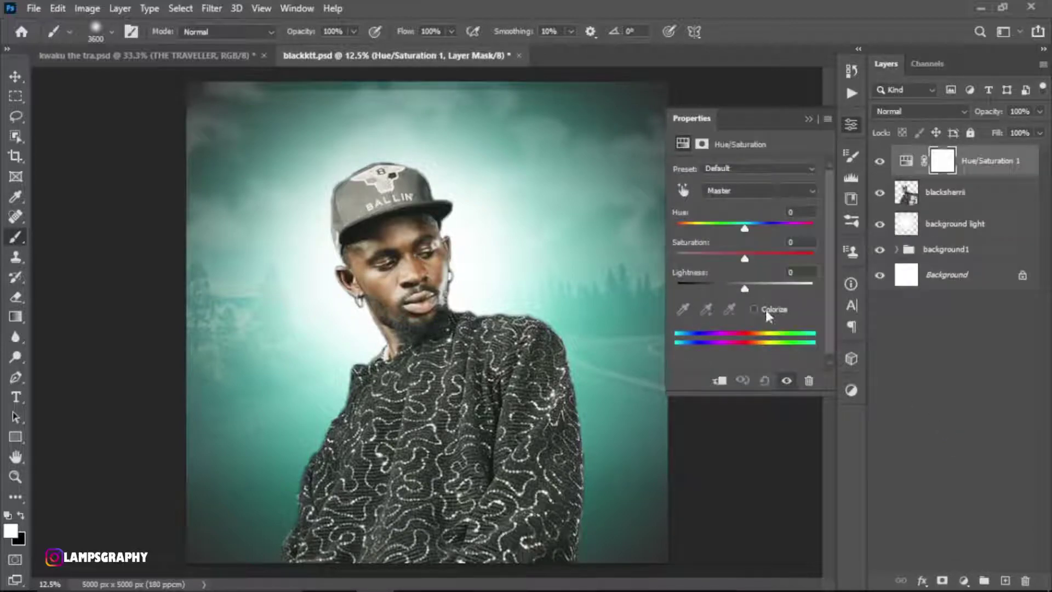
click(720, 383)
drag(744, 258, 703, 253)
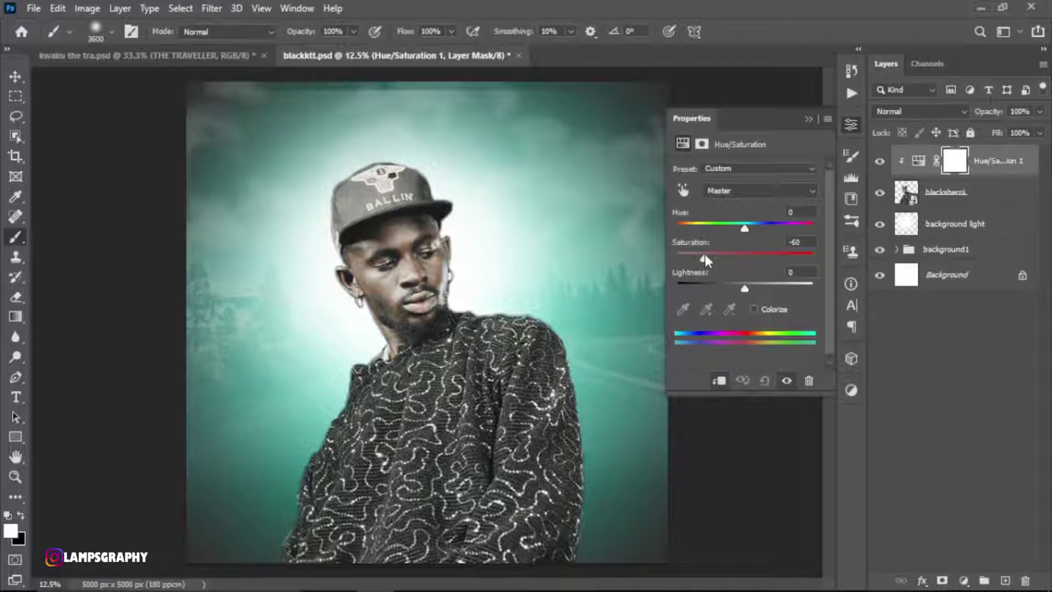
click(807, 120)
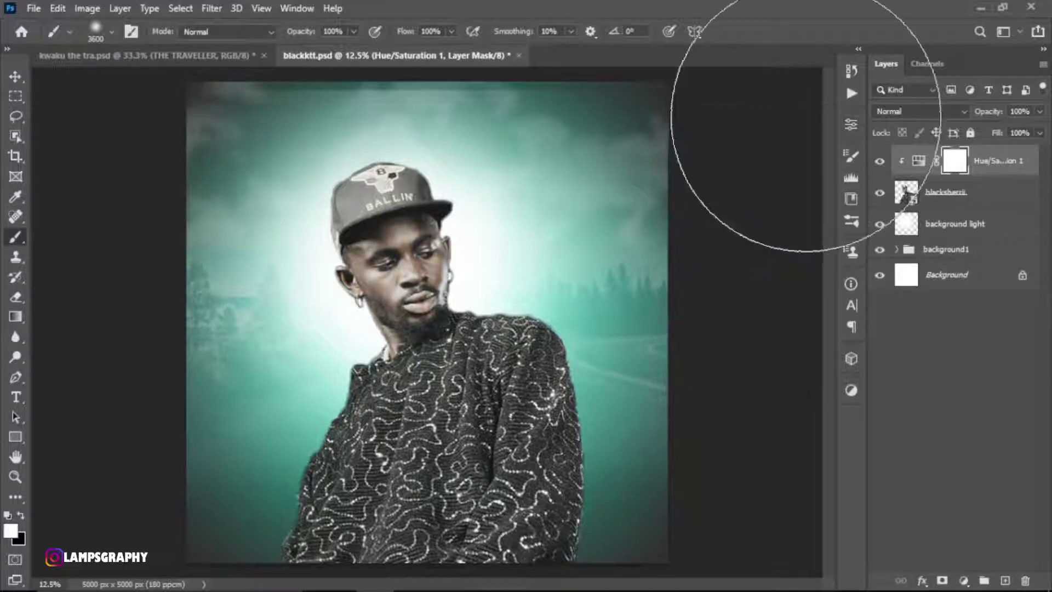
- Erase the Hue/Saturation mask over the artist's head to restore full colour
drag(622, 328, 633, 305)
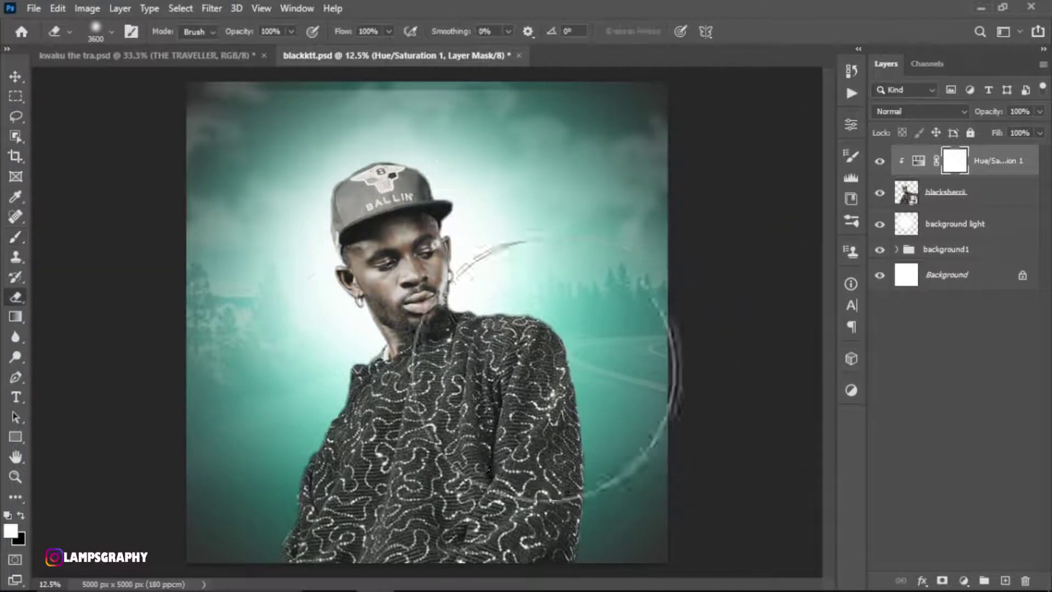
click(15, 297)
key(bracketleft)
key(bracketleft)
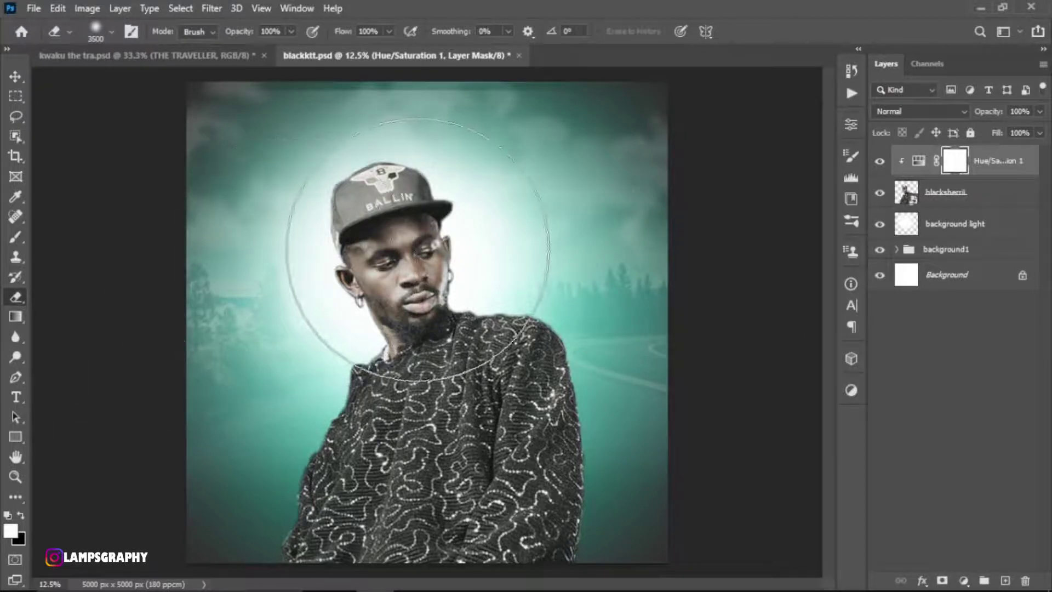
key(bracketleft)
key(bracketleft)
key(bracketleft)
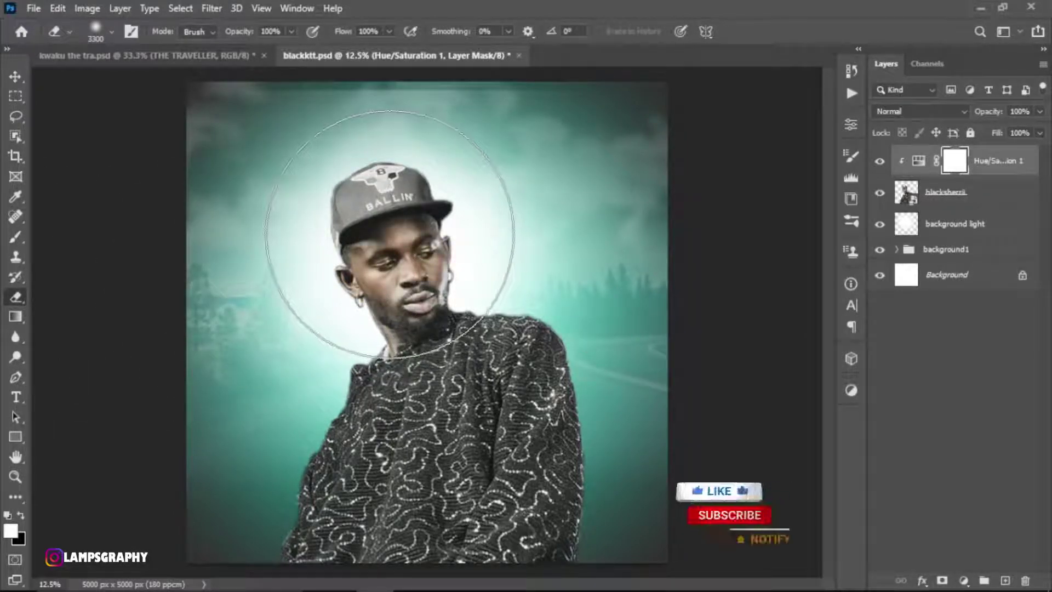
click(398, 253)
key(bracketleft)
key(bracketleft)
key(bracketleft)
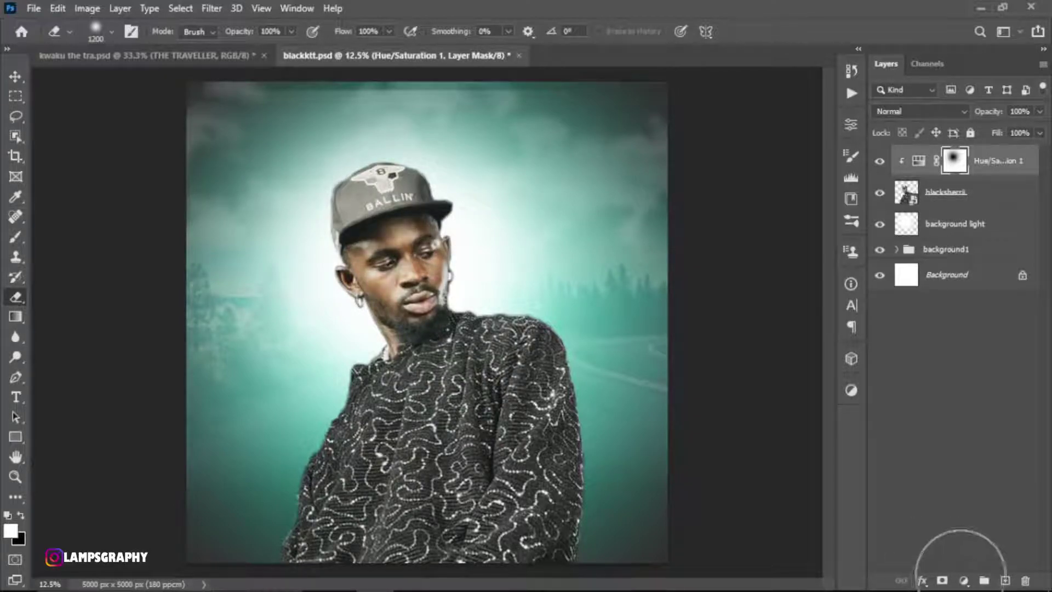
click(964, 580)
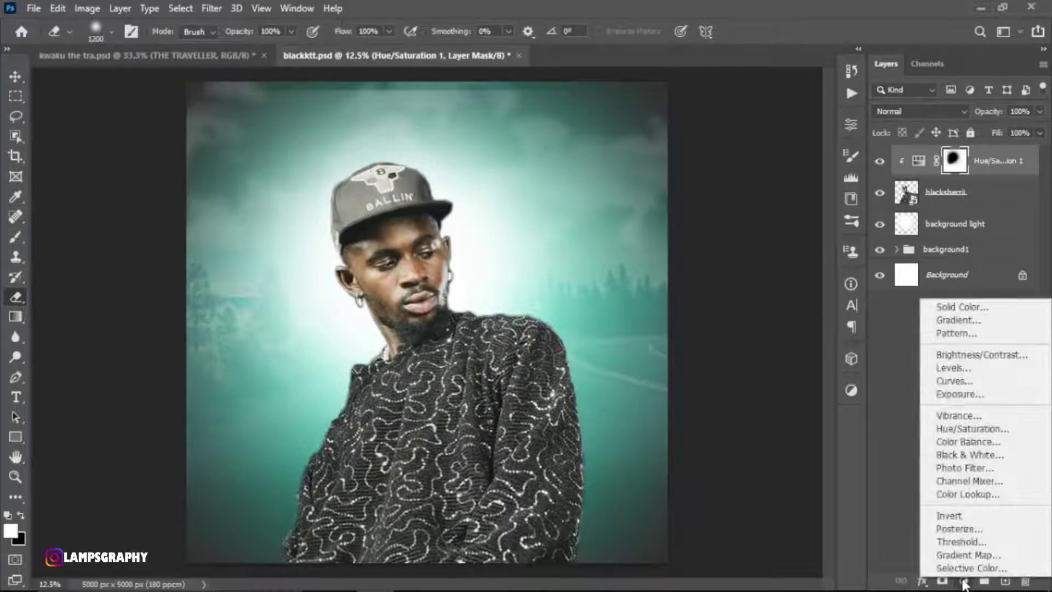
- Add a clipped Levels adjustment with output white lowered to about 103
click(966, 372)
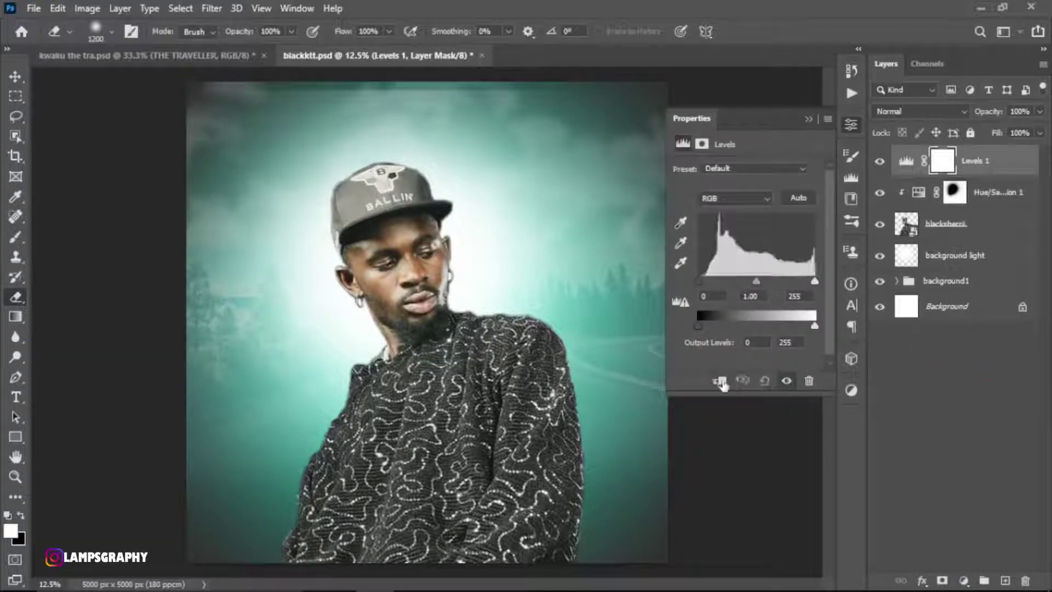
drag(797, 327, 747, 326)
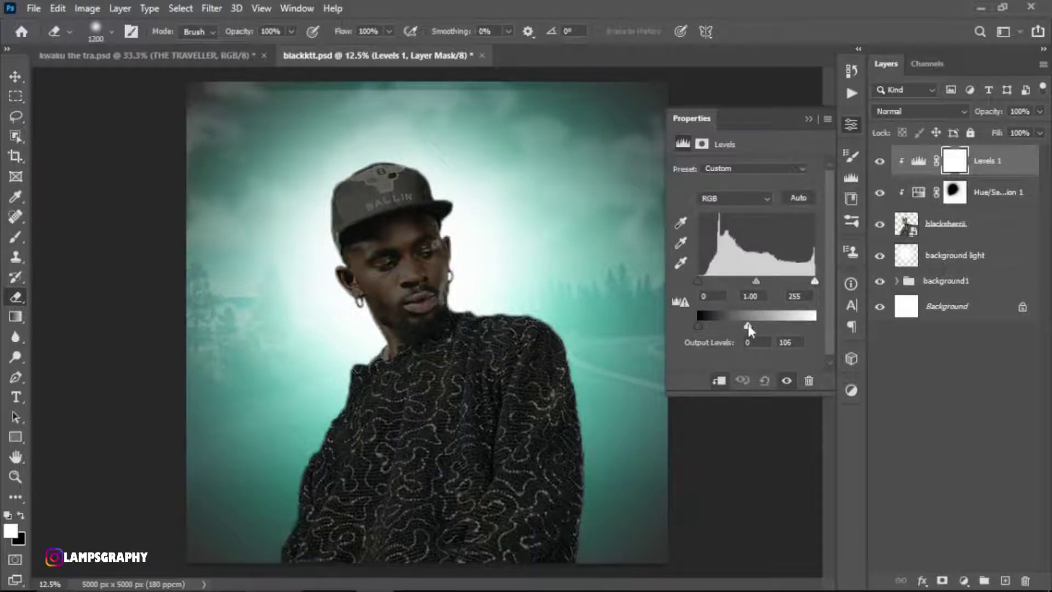
drag(748, 325, 744, 325)
click(808, 119)
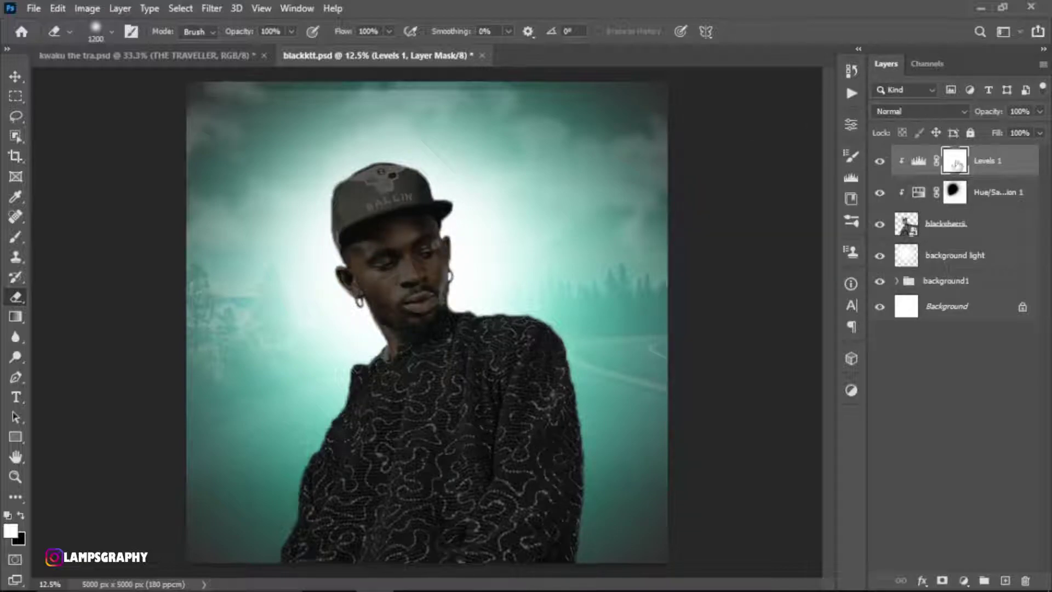
- Erase the Levels mask over the face, cap and sweater's right edge
mouse_move(429, 254)
mouse_down()
mouse_move(279, 427)
mouse_move(281, 503)
mouse_move(235, 578)
mouse_up()
key(bracketleft)
key(bracketleft)
key(bracketleft)
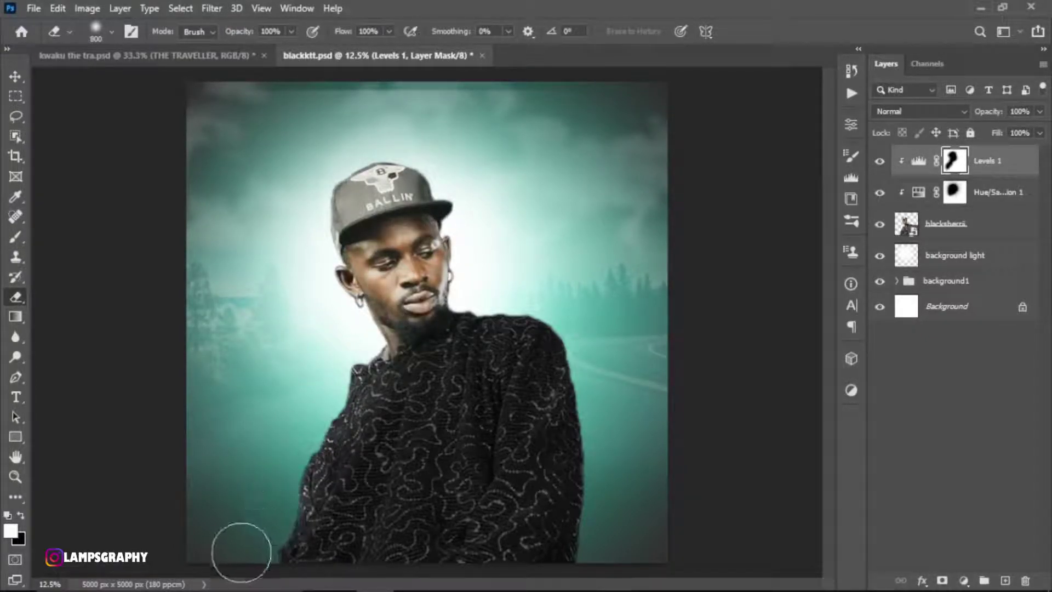
key(bracketleft)
mouse_move(580, 312)
mouse_down()
mouse_move(610, 559)
mouse_move(416, 299)
mouse_move(347, 184)
mouse_move(373, 263)
mouse_move(424, 239)
mouse_up()
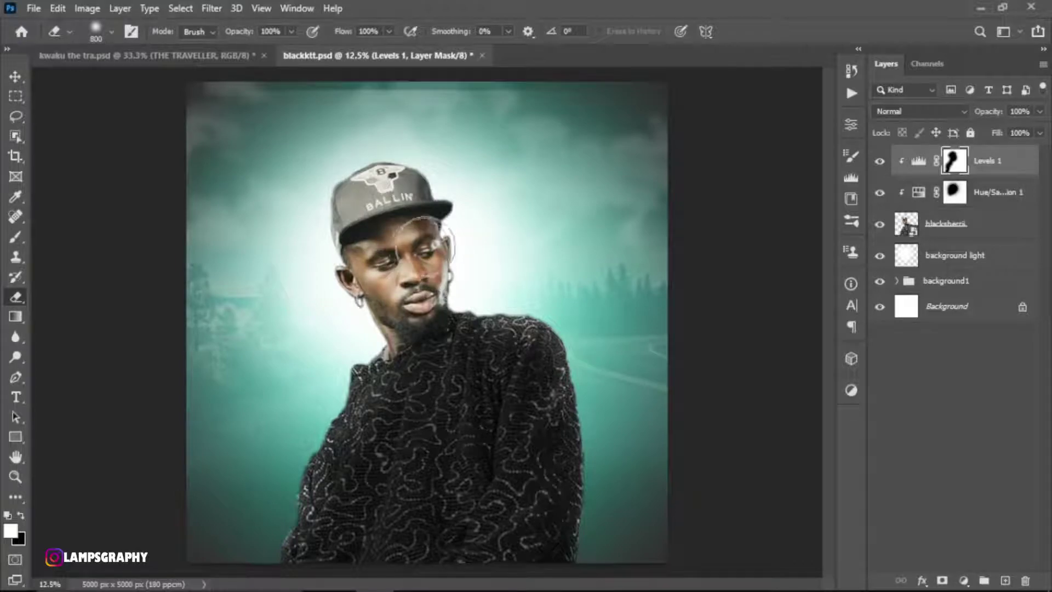
click(880, 163)
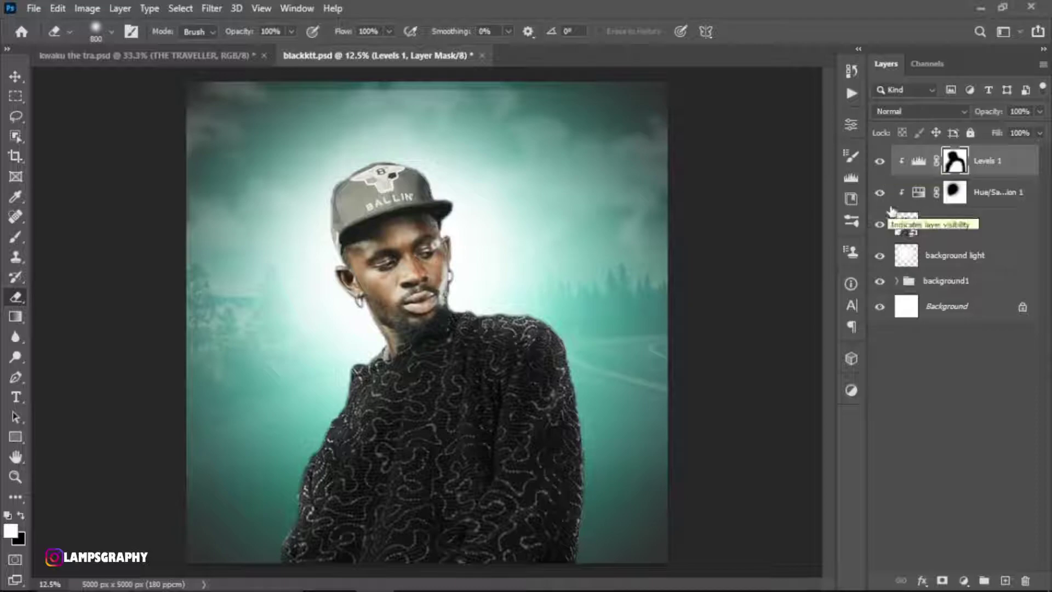
- Scale the background light glow to 113.61% and keep it centred on the canvas
click(958, 265)
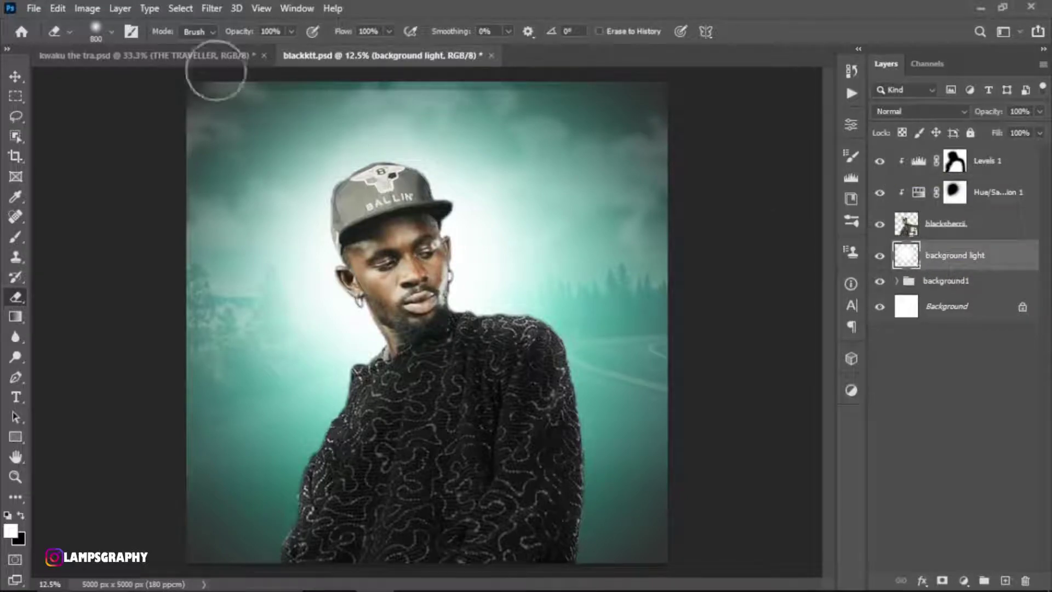
click(57, 8)
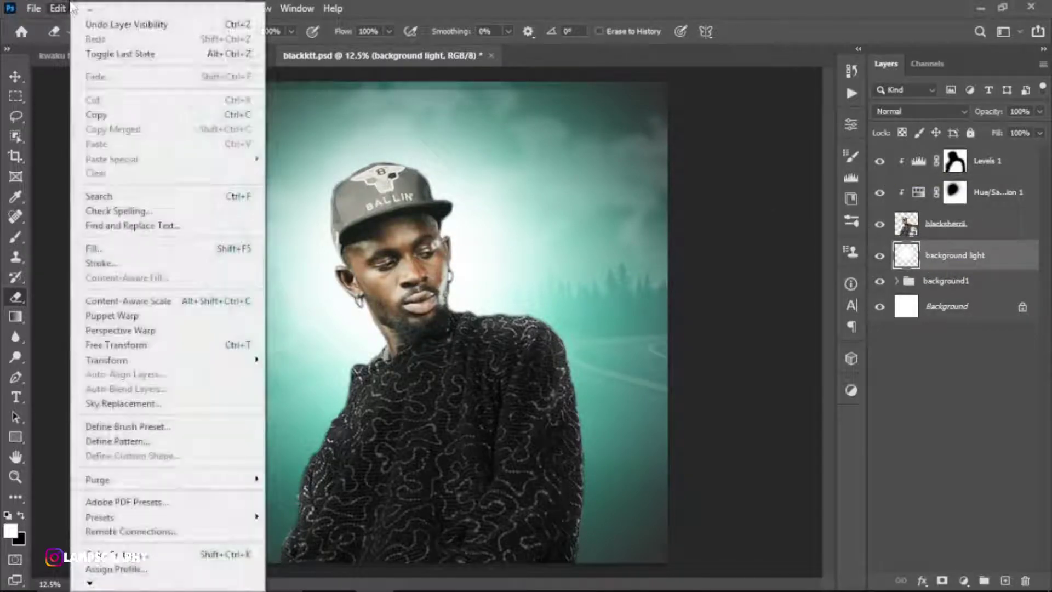
click(115, 345)
drag(427, 91, 433, 55)
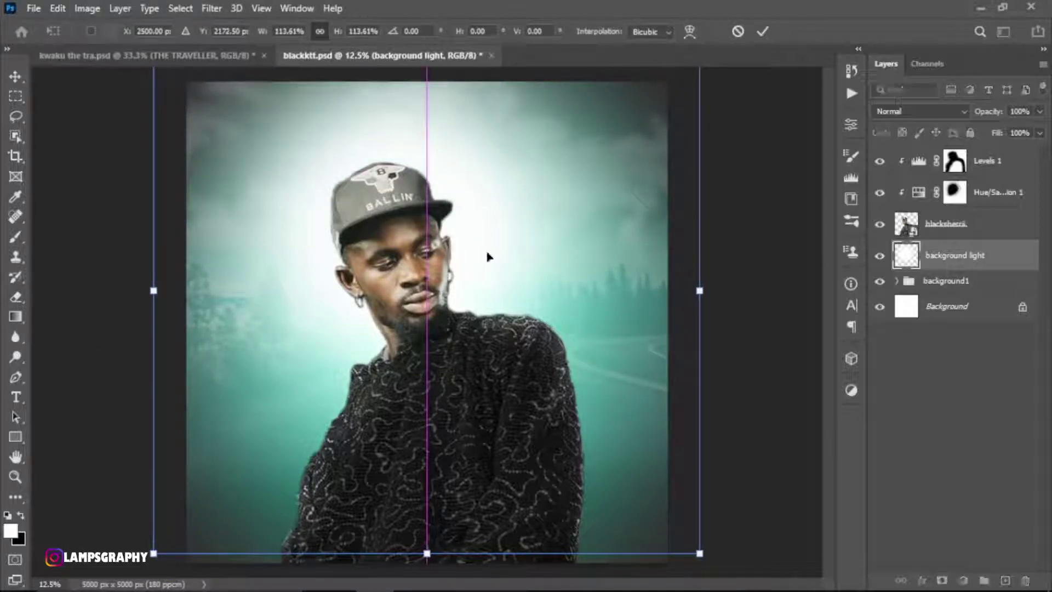
drag(486, 253, 487, 272)
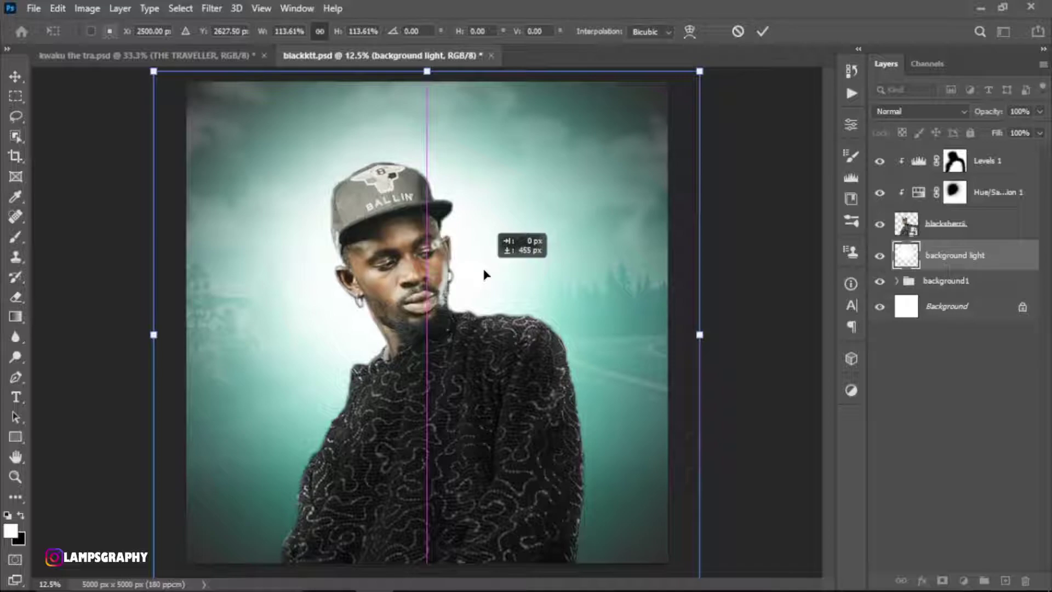
drag(484, 273, 485, 269)
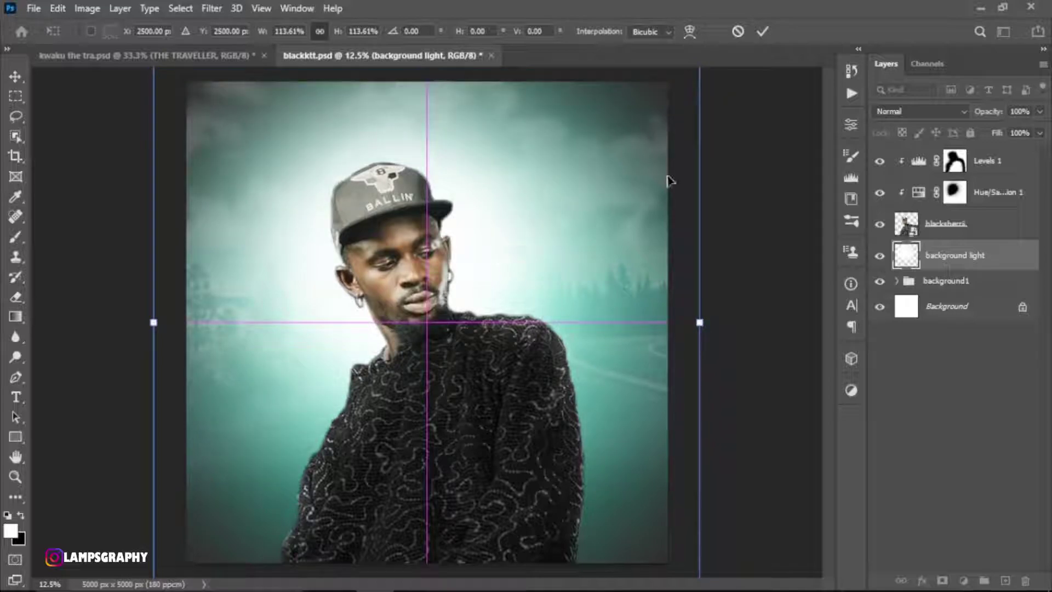
click(762, 30)
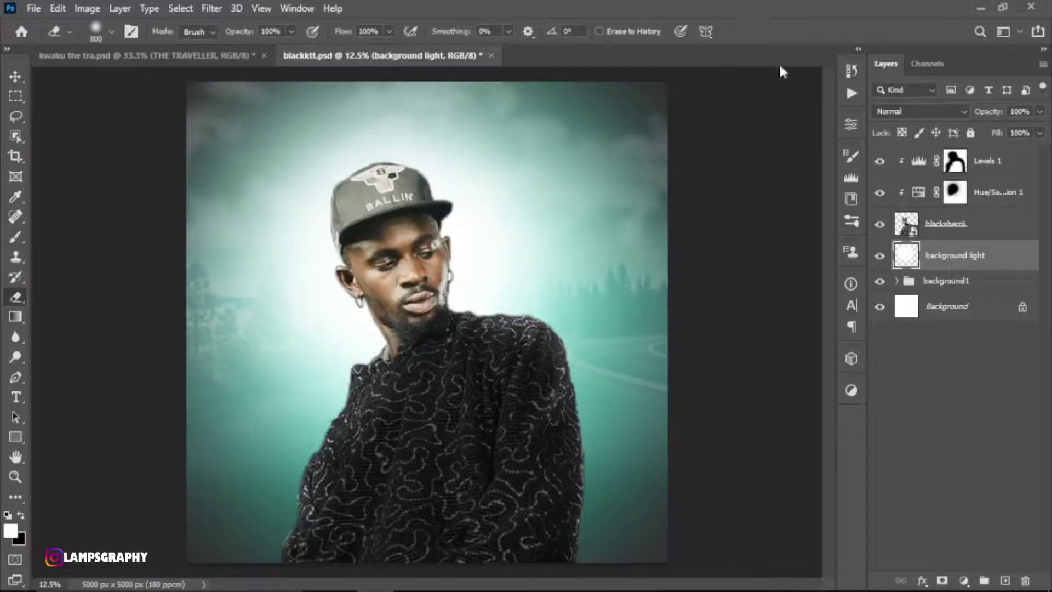
click(980, 228)
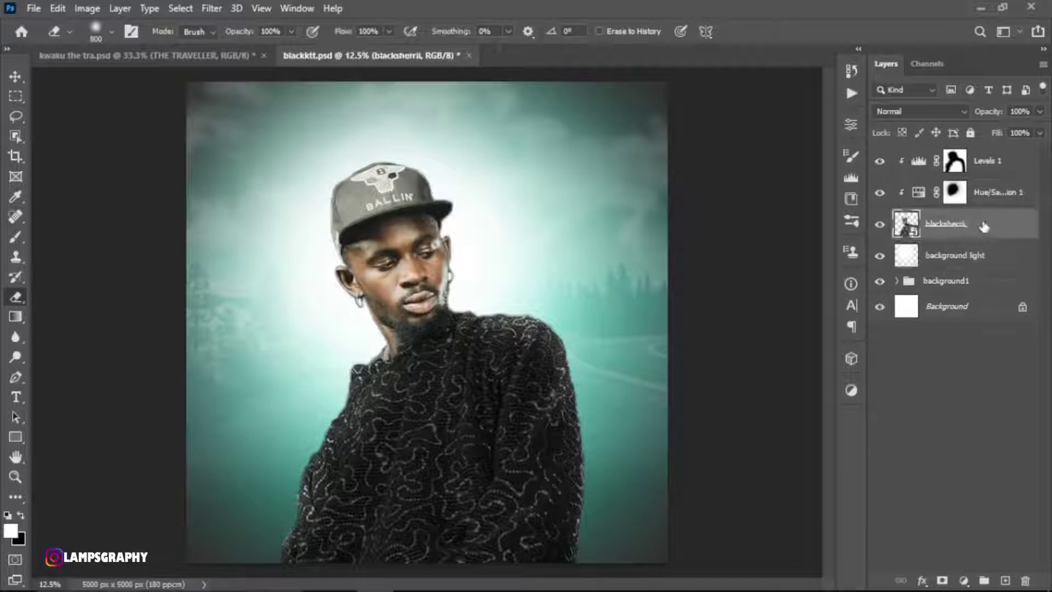
- Give blacksherrii a white Inner Glow: Normal blend, 100% opacity, 136 px size
right_click(953, 228)
click(811, 31)
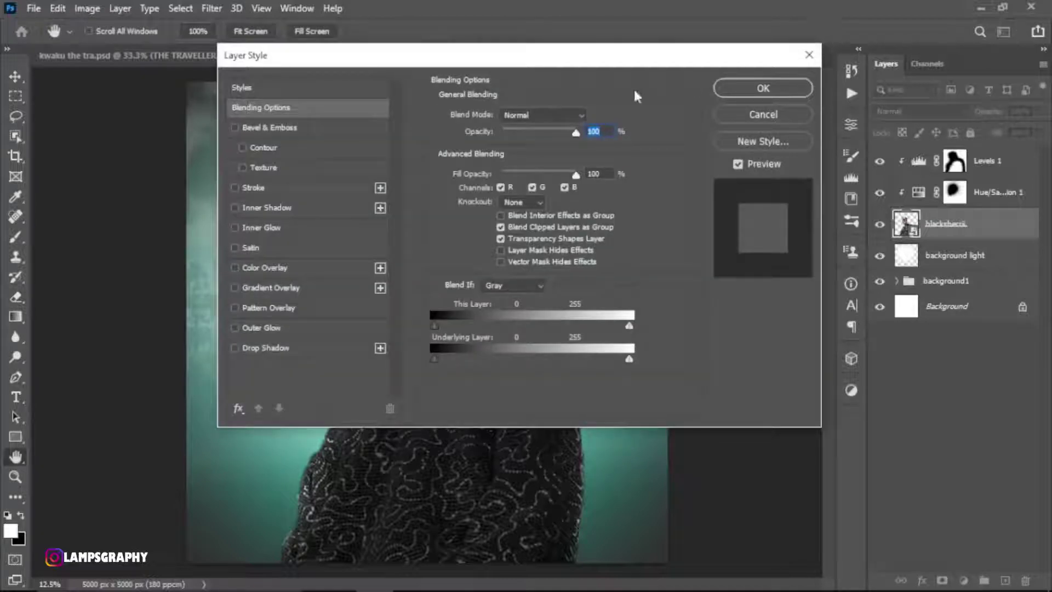
drag(540, 63, 833, 118)
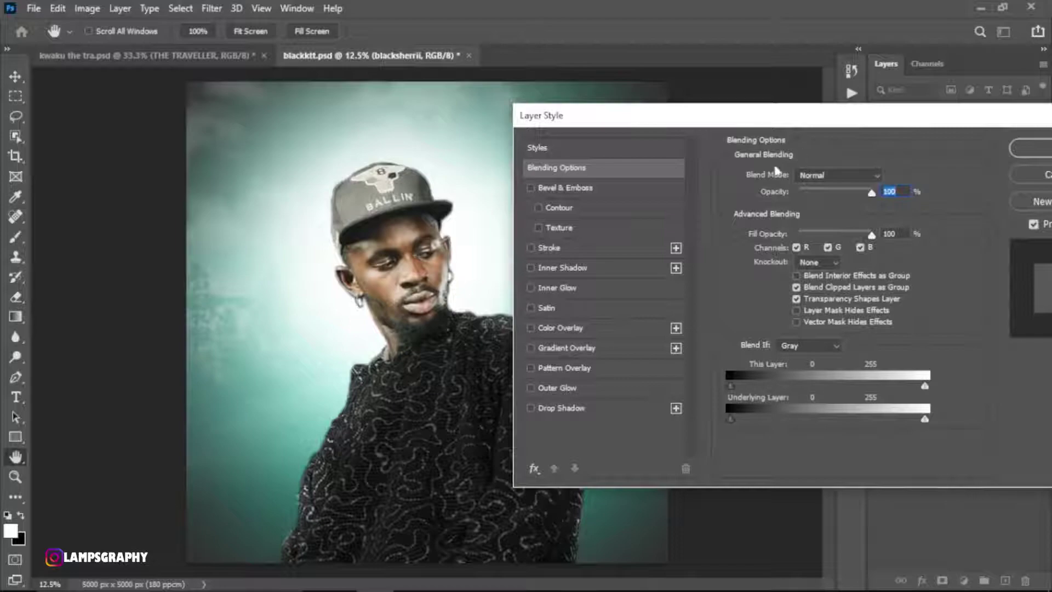
click(558, 287)
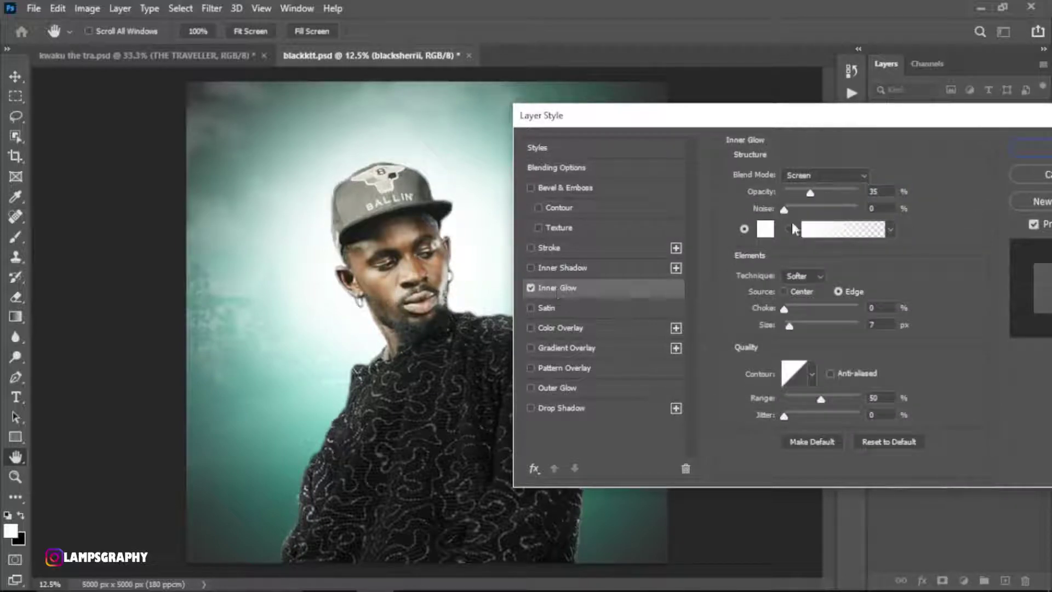
click(858, 176)
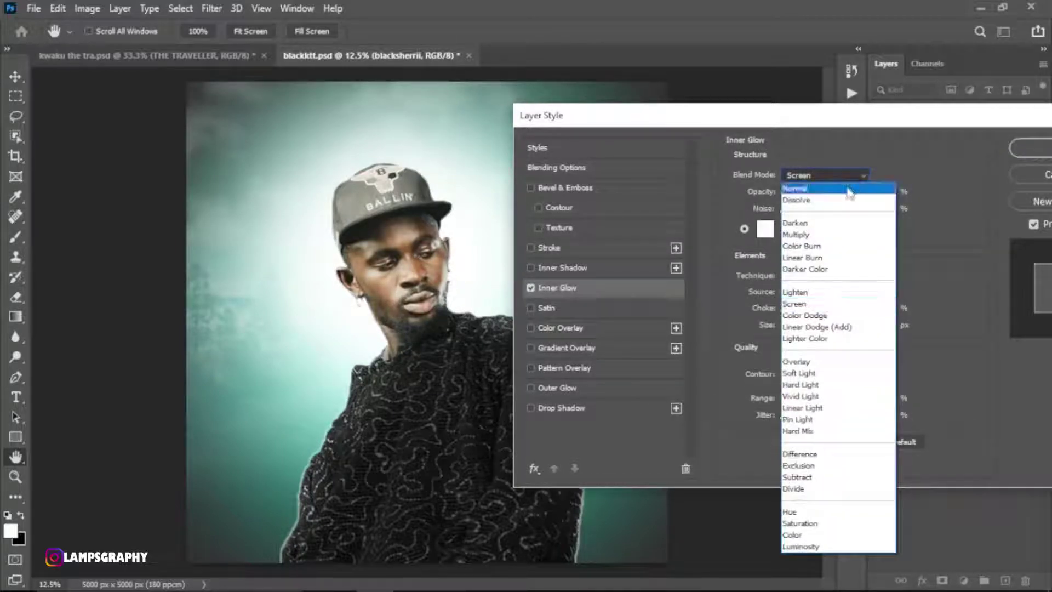
click(849, 189)
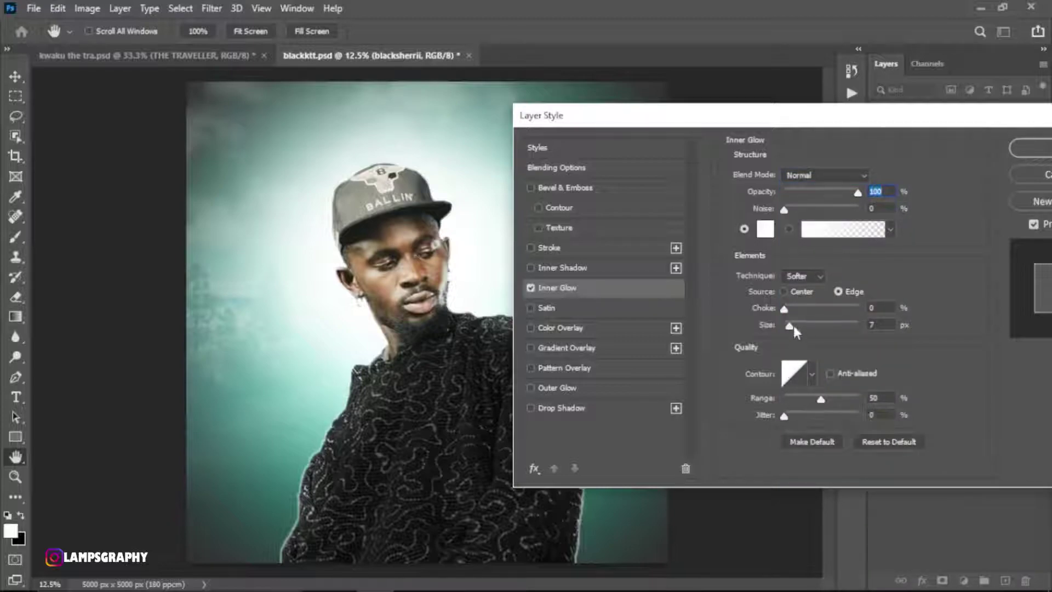
mouse_move(807, 324)
mouse_down()
mouse_move(838, 327)
mouse_move(828, 323)
mouse_up()
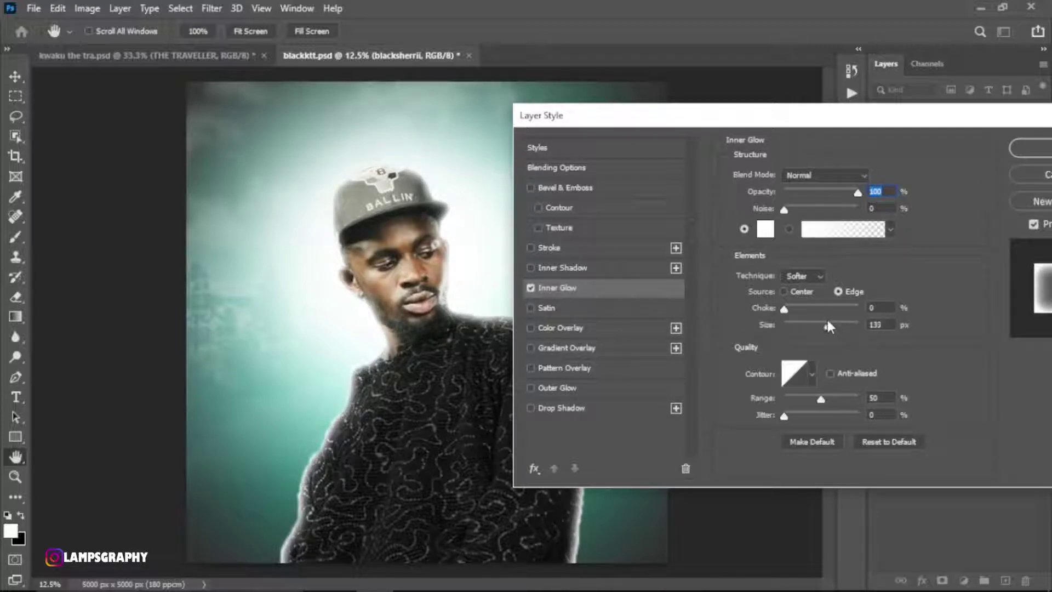
drag(828, 327, 827, 325)
drag(830, 127, 721, 130)
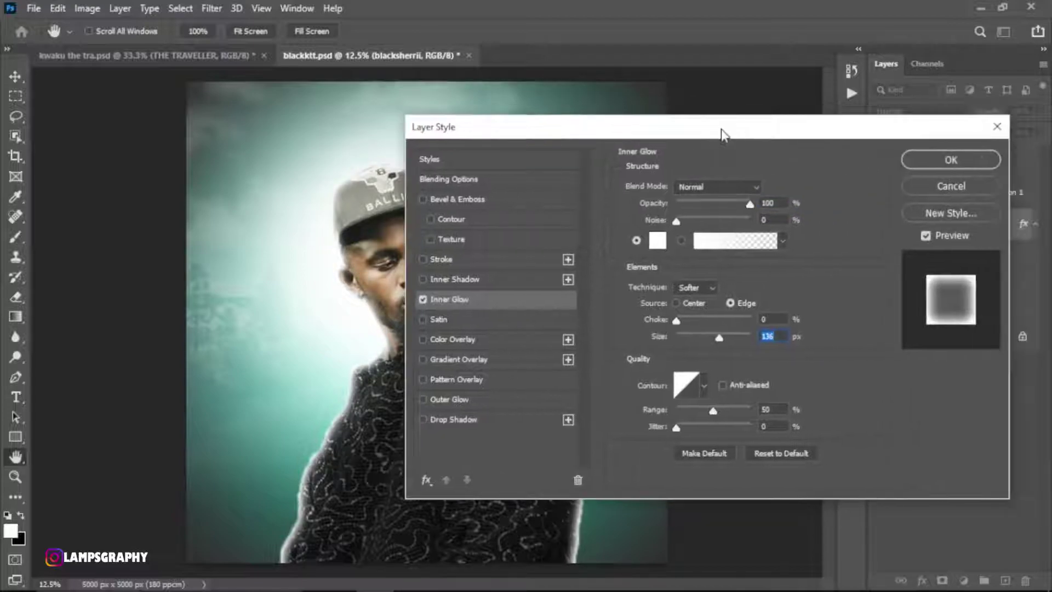
click(926, 156)
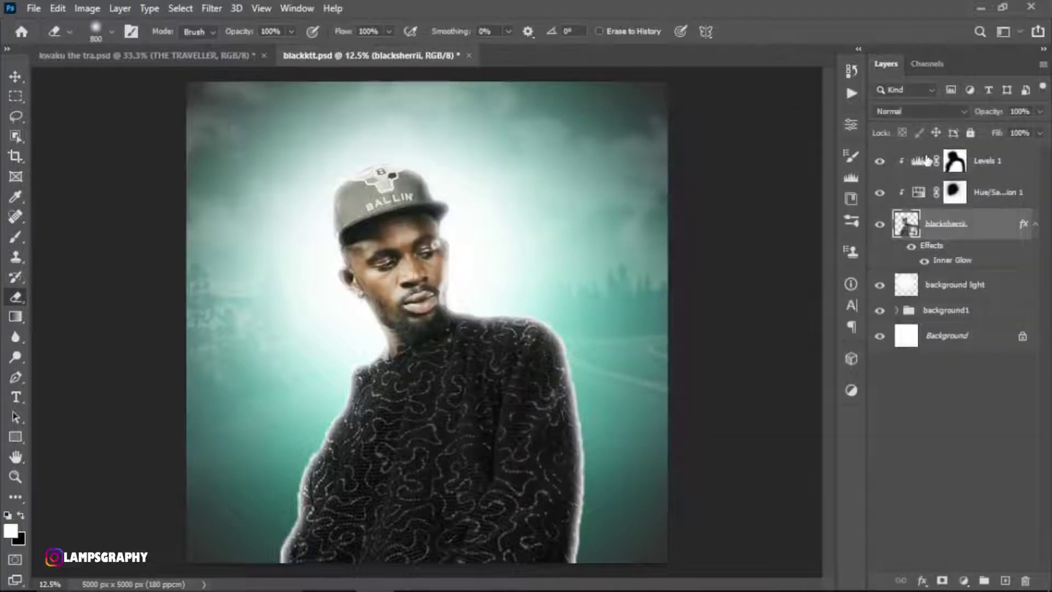
- Convert the artist's Inner Glow effect into its own separate layer
right_click(1024, 226)
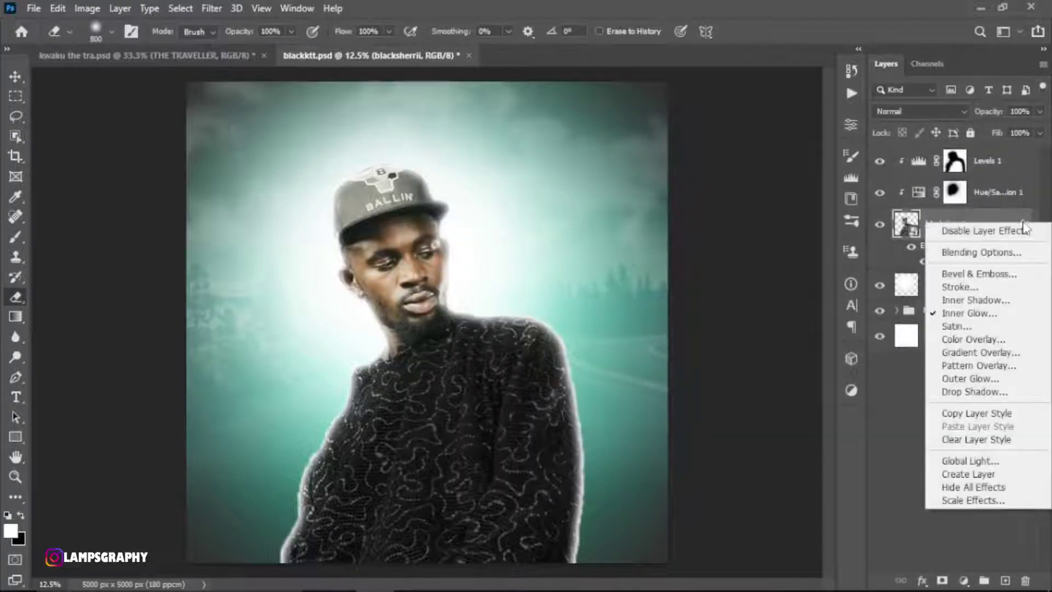
click(970, 475)
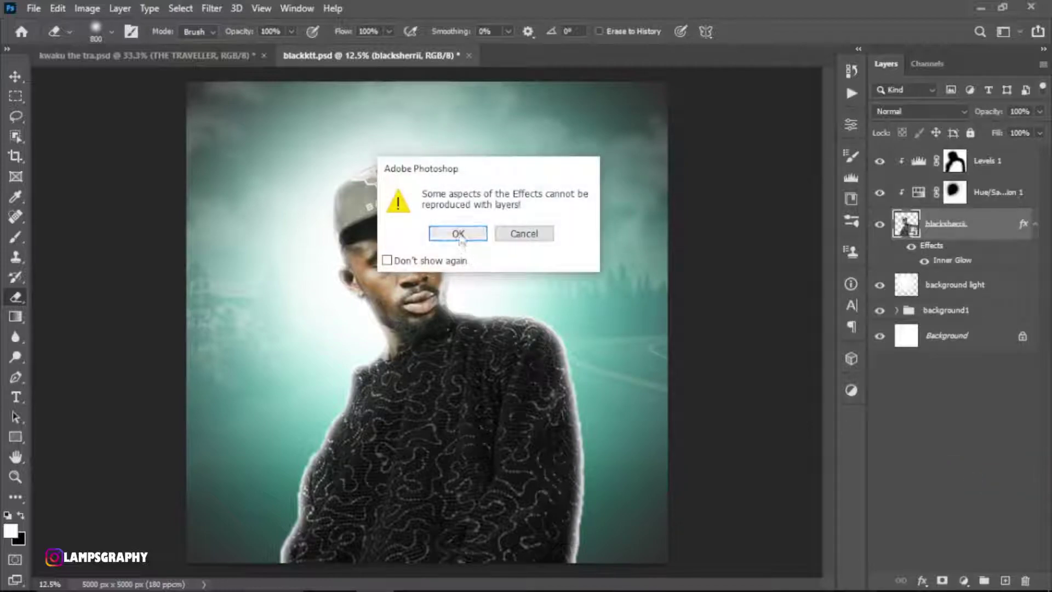
click(456, 233)
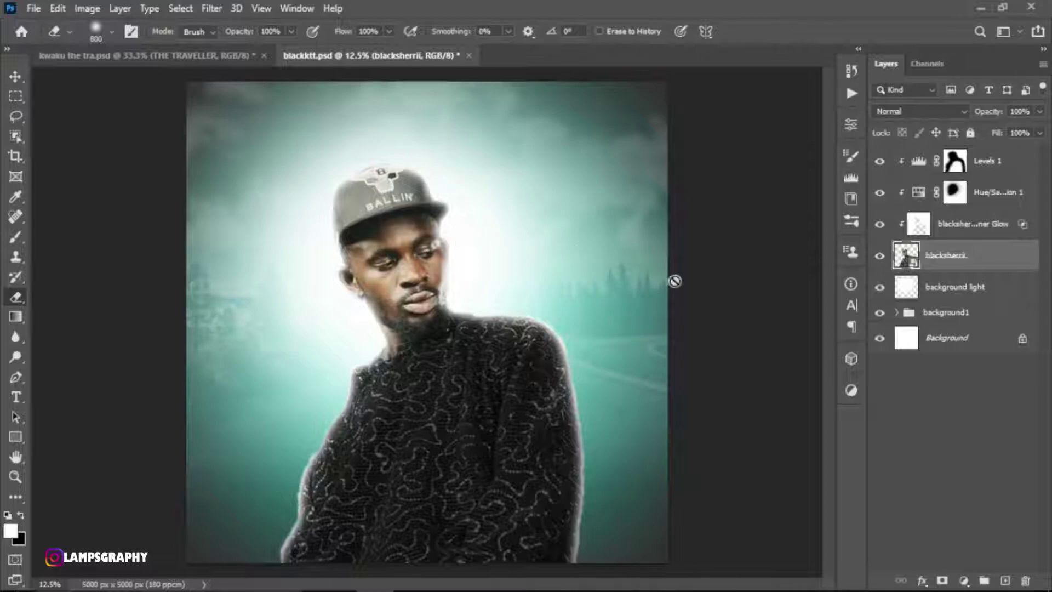
click(997, 226)
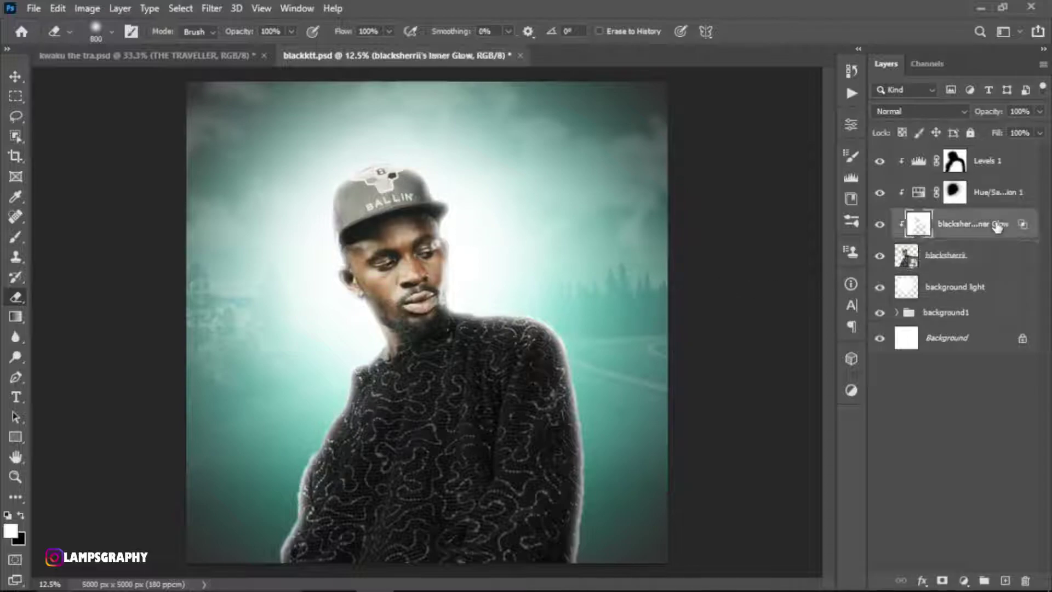
click(880, 225)
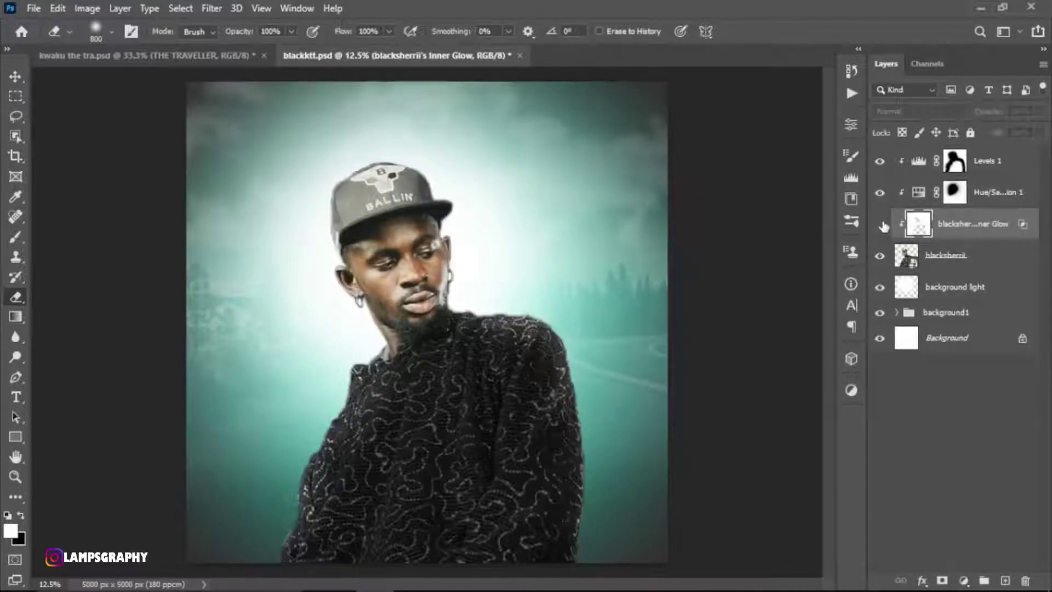
click(880, 225)
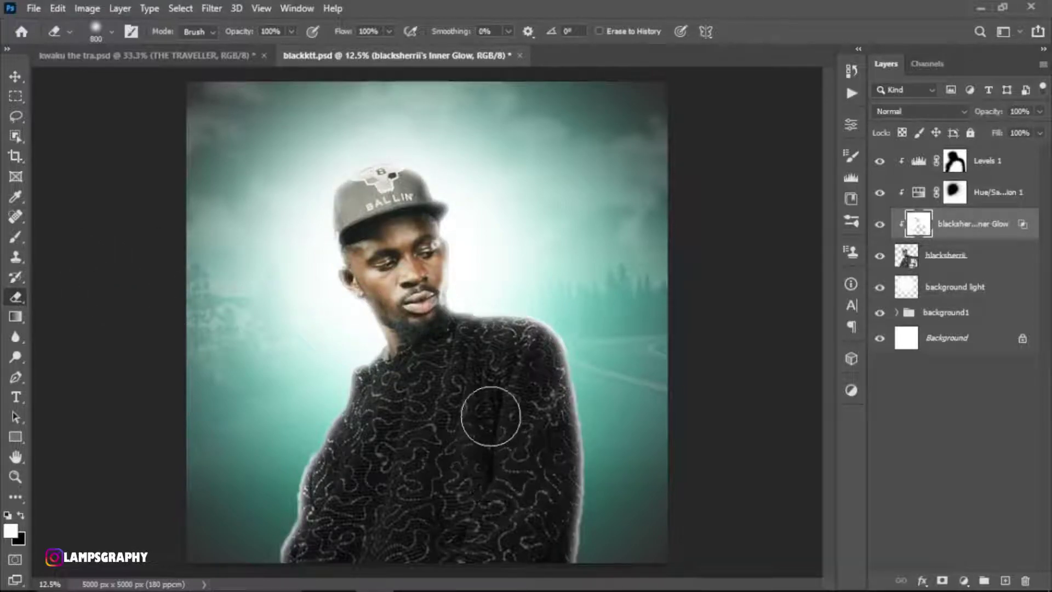
- Erase the glow along the arms, shoulder and up the neck to the cap
mouse_move(545, 380)
mouse_down()
mouse_move(560, 434)
mouse_move(554, 521)
mouse_up()
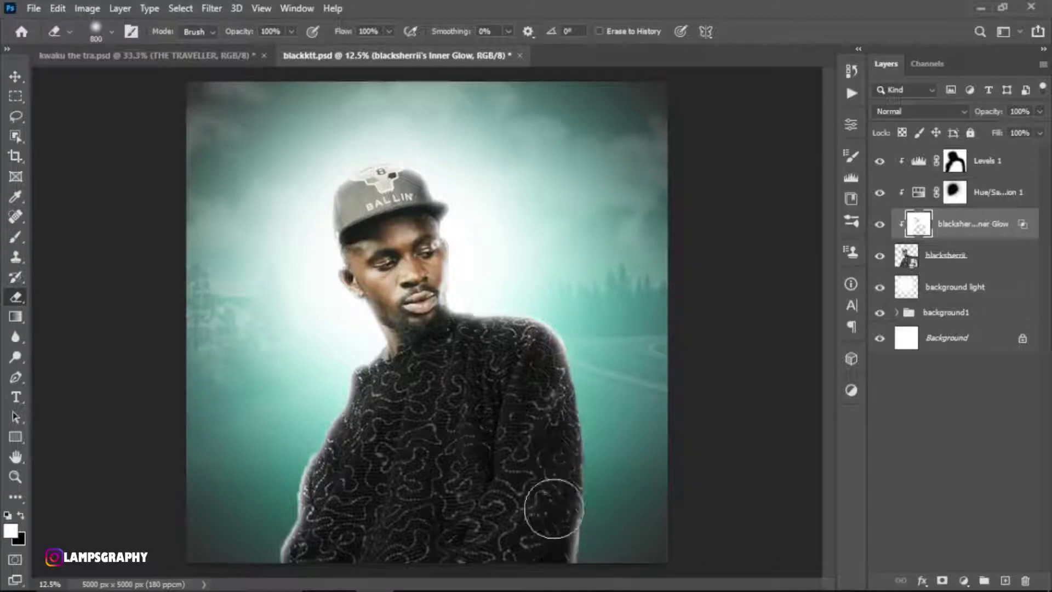
key(bracketright)
key(bracketright)
drag(324, 531, 298, 515)
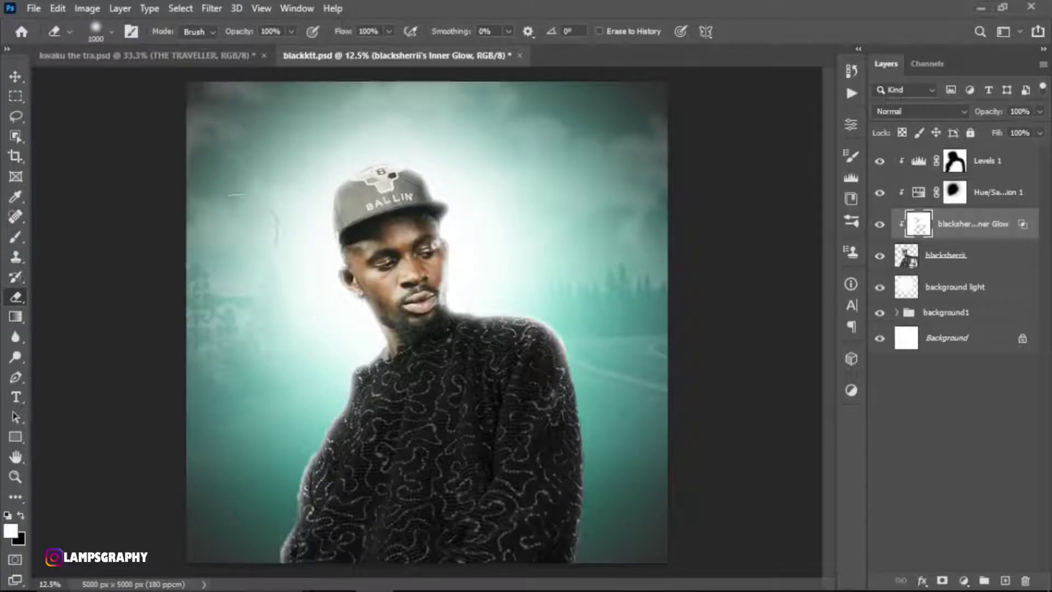
click(112, 31)
click(365, 423)
mouse_move(366, 423)
mouse_down()
mouse_move(312, 528)
mouse_move(369, 434)
mouse_move(528, 369)
mouse_move(493, 362)
mouse_up()
key(bracketleft)
key(bracketleft)
key(bracketleft)
mouse_move(400, 352)
mouse_down()
mouse_move(351, 273)
mouse_move(362, 181)
mouse_move(425, 241)
mouse_up()
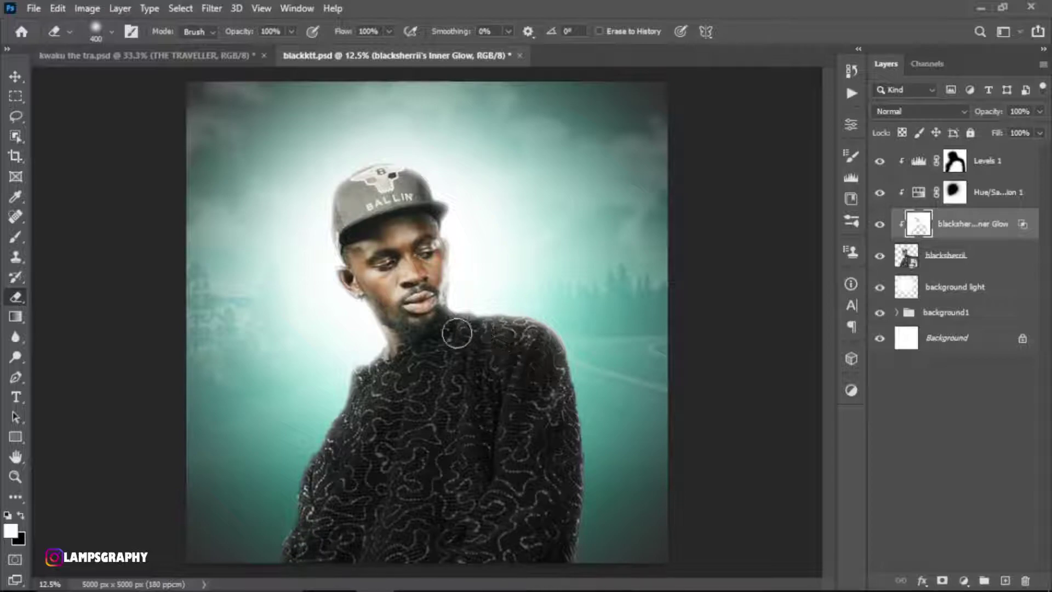
- Compare the artist with and without the glow, then select Levels 1 through blacksherrii
click(878, 225)
click(878, 226)
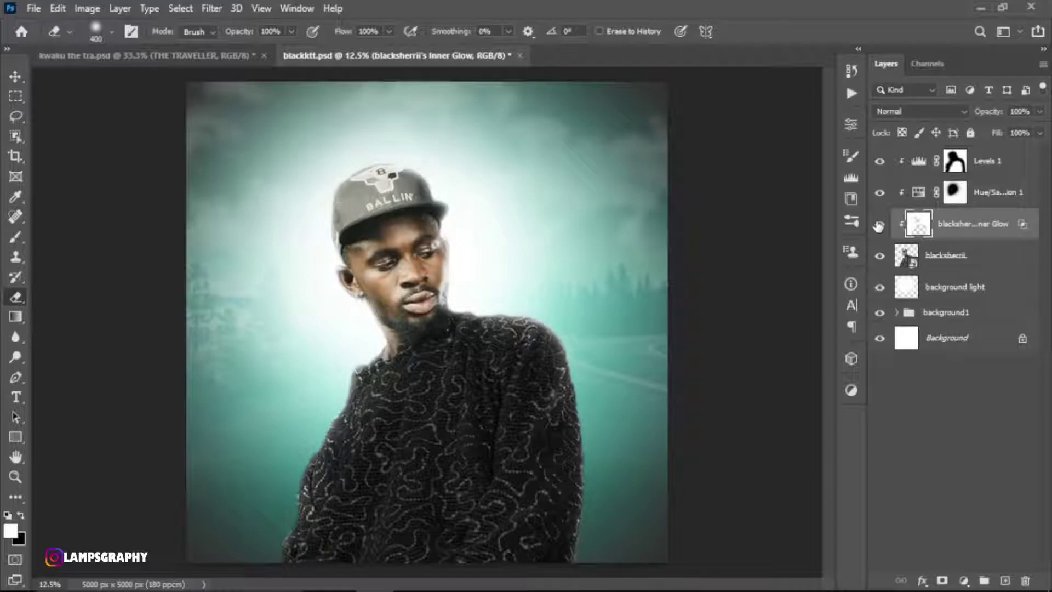
click(878, 225)
click(878, 225)
click(990, 165)
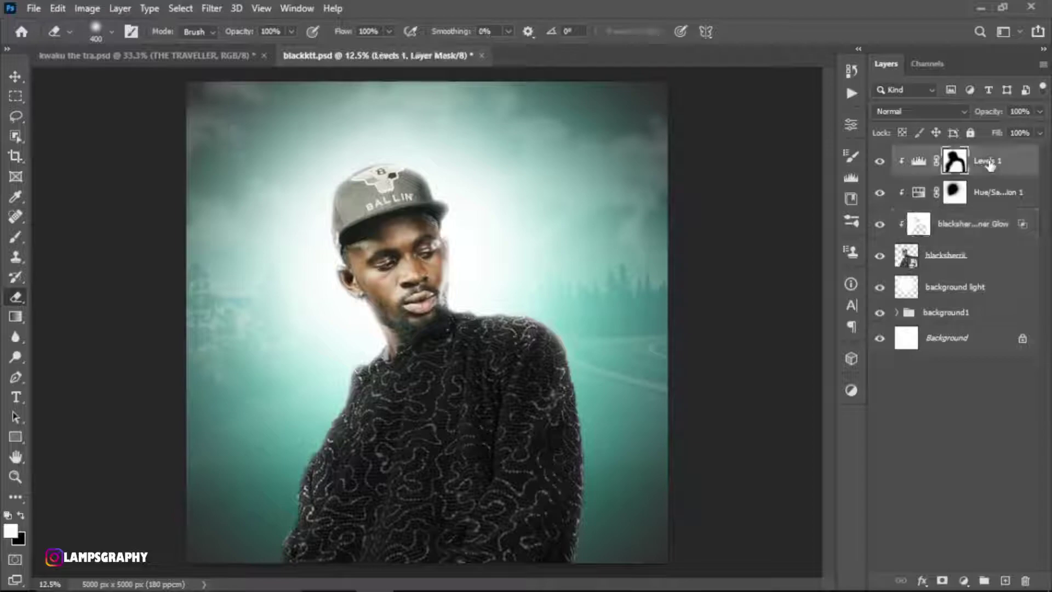
shift+click(973, 262)
- Move the artist and his adjustments down and enlarge them to about 110%
key(v)
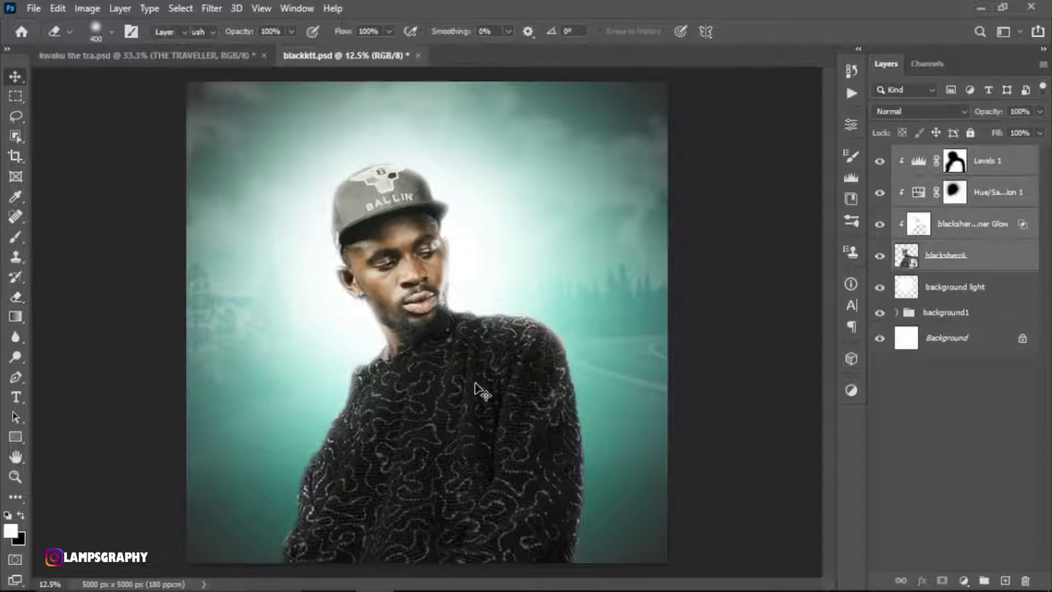
mouse_move(487, 394)
mouse_down()
mouse_move(490, 411)
mouse_move(476, 404)
mouse_up()
key(ctrl+t)
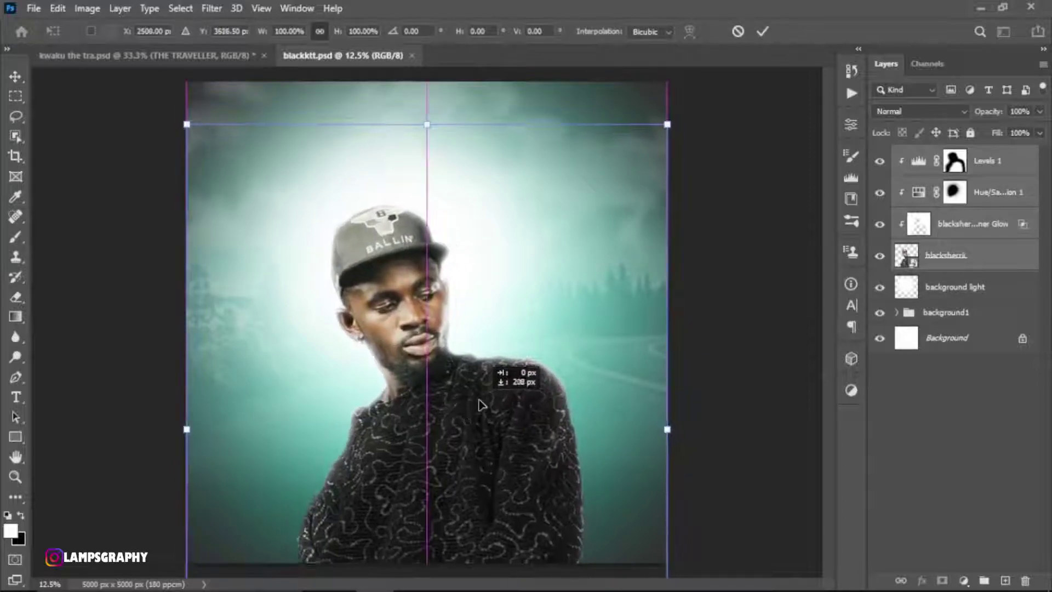
drag(676, 425, 728, 418)
mouse_move(485, 424)
mouse_down()
mouse_move(458, 433)
mouse_move(458, 416)
mouse_up()
click(761, 34)
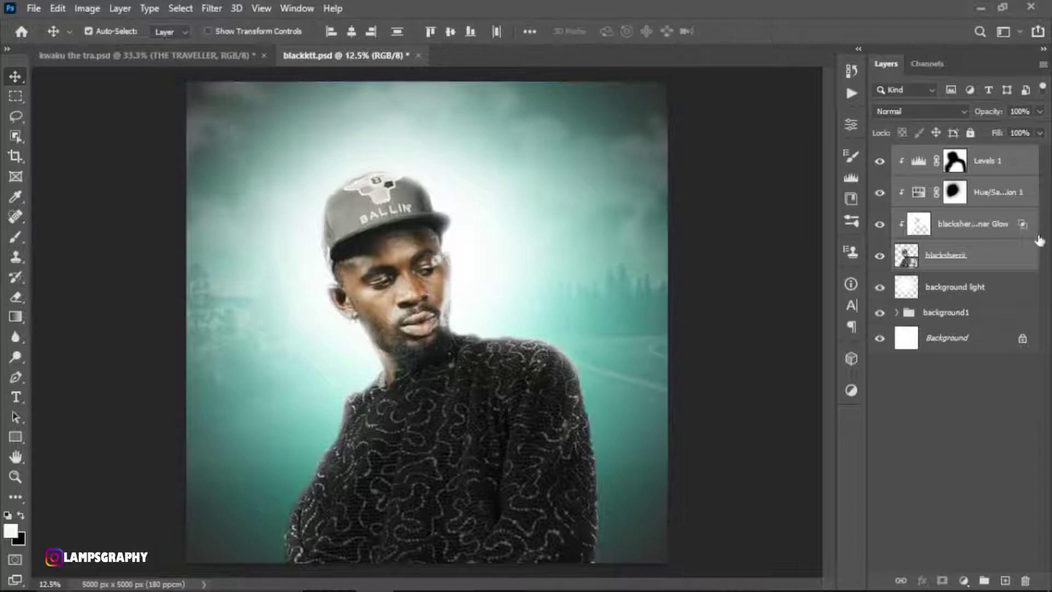
- Duplicate the artist layer into two copies and hide blacksherrii copy
click(1009, 259)
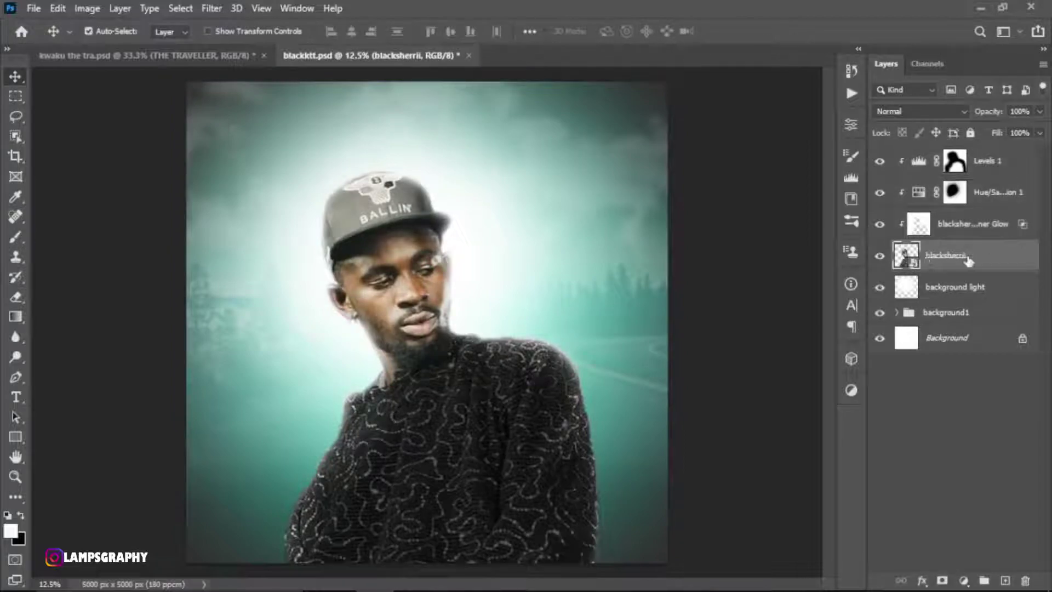
key(b)
key(ctrl+j)
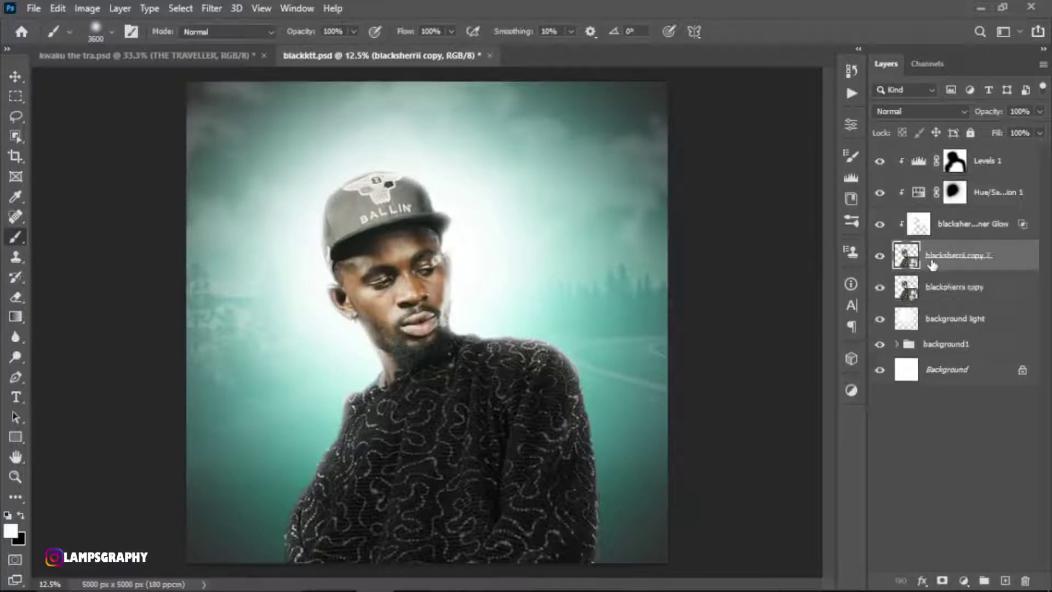
click(879, 288)
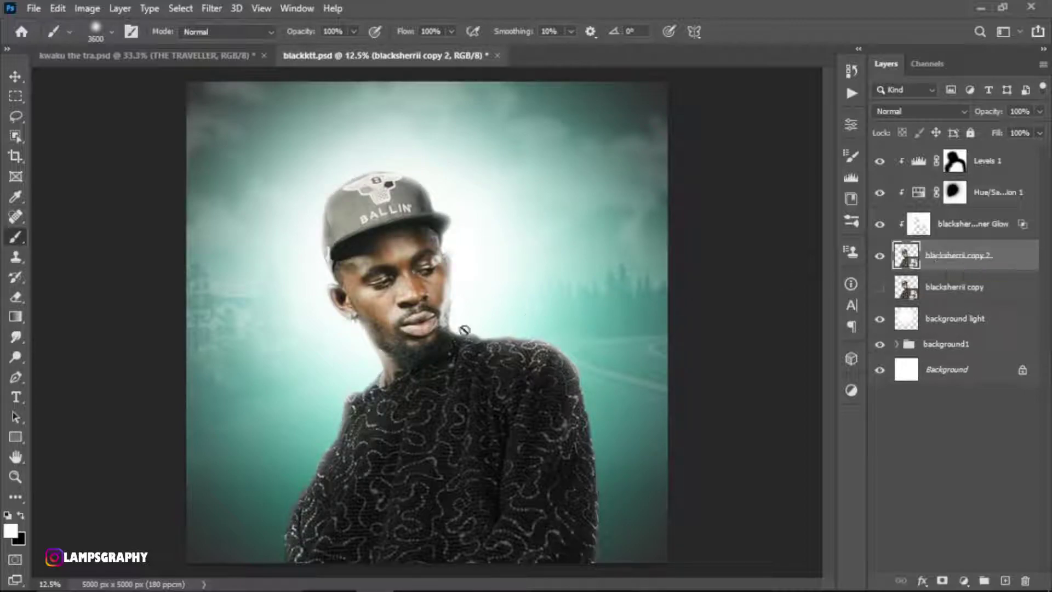
click(21, 340)
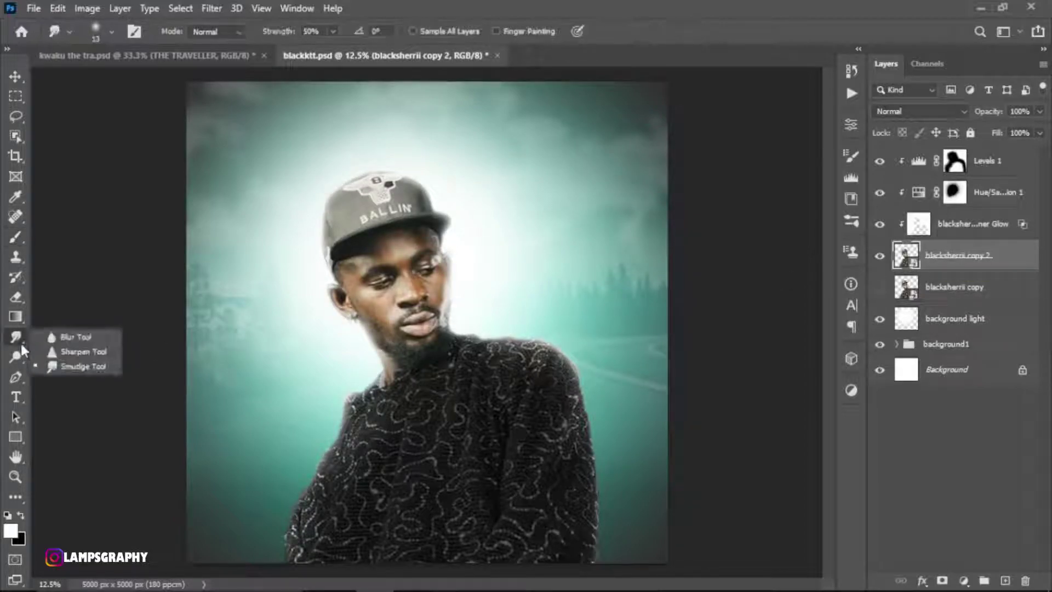
- Rasterize blacksherrii copy 2 for smudging and zoom in on the face
click(88, 367)
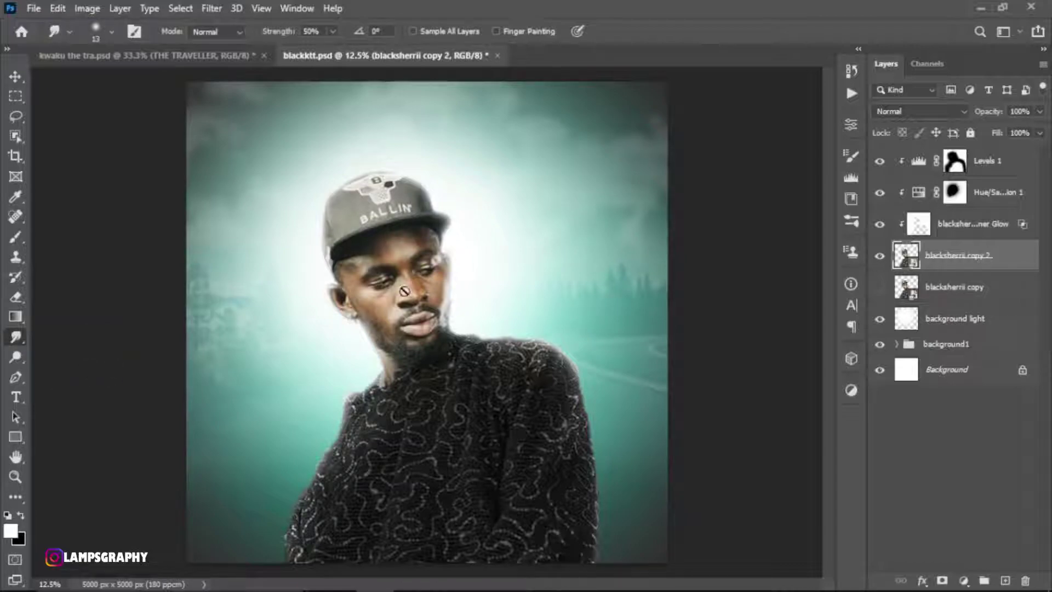
click(404, 290)
click(512, 245)
key(ctrl+plus)
key(ctrl+plus)
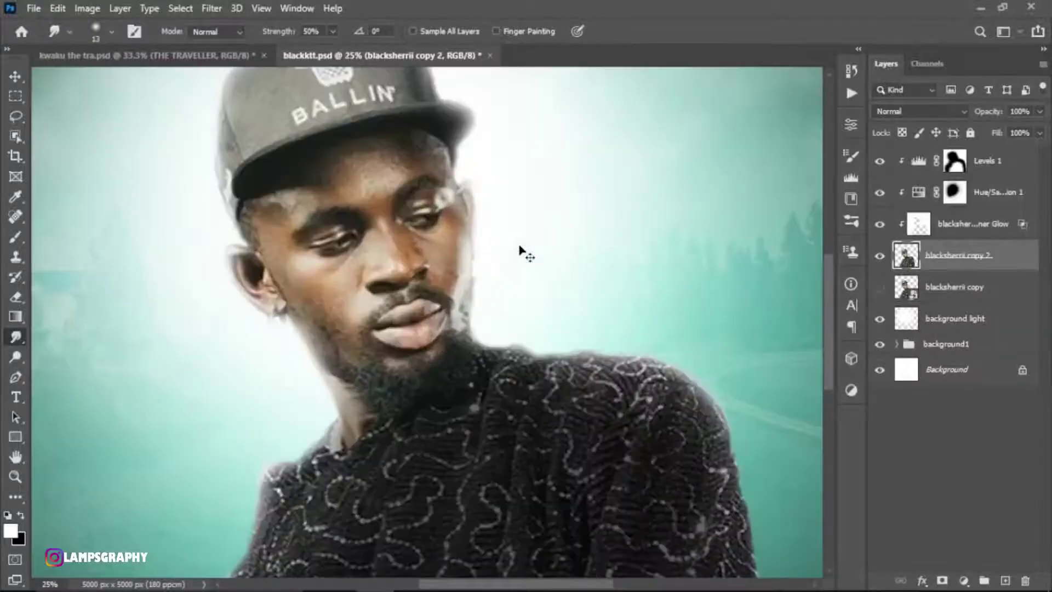
drag(448, 272, 480, 315)
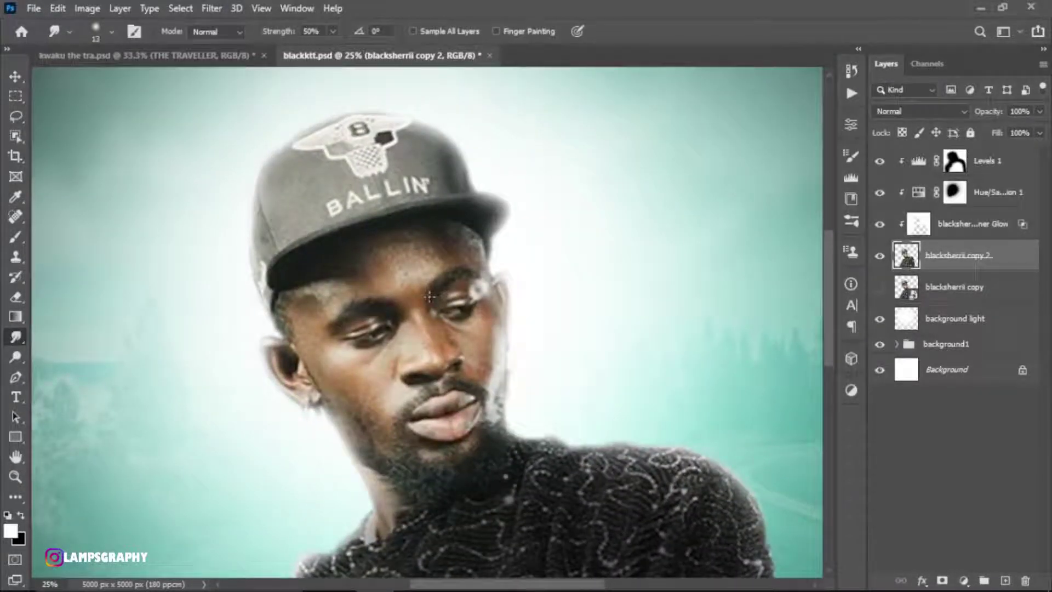
key(bracketright)
key(bracketright)
key(bracketright)
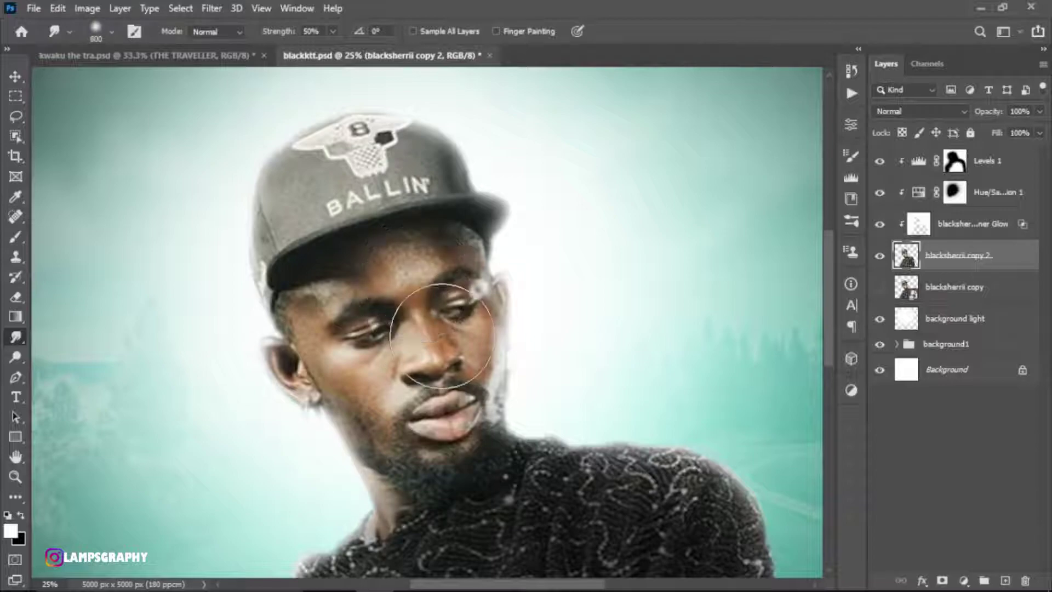
key(bracketright)
key(bracketright)
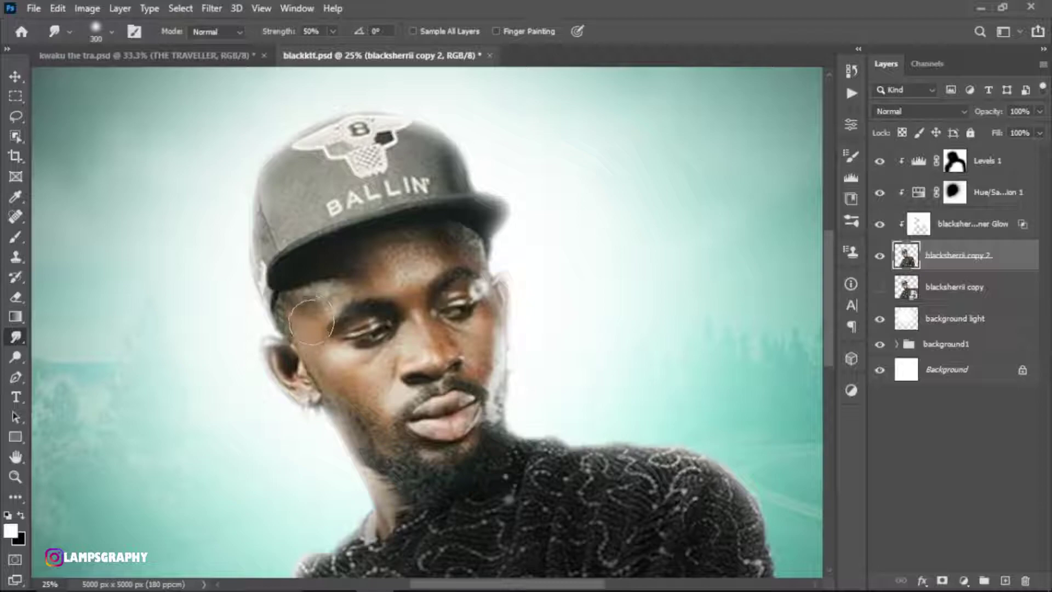
key(bracketleft)
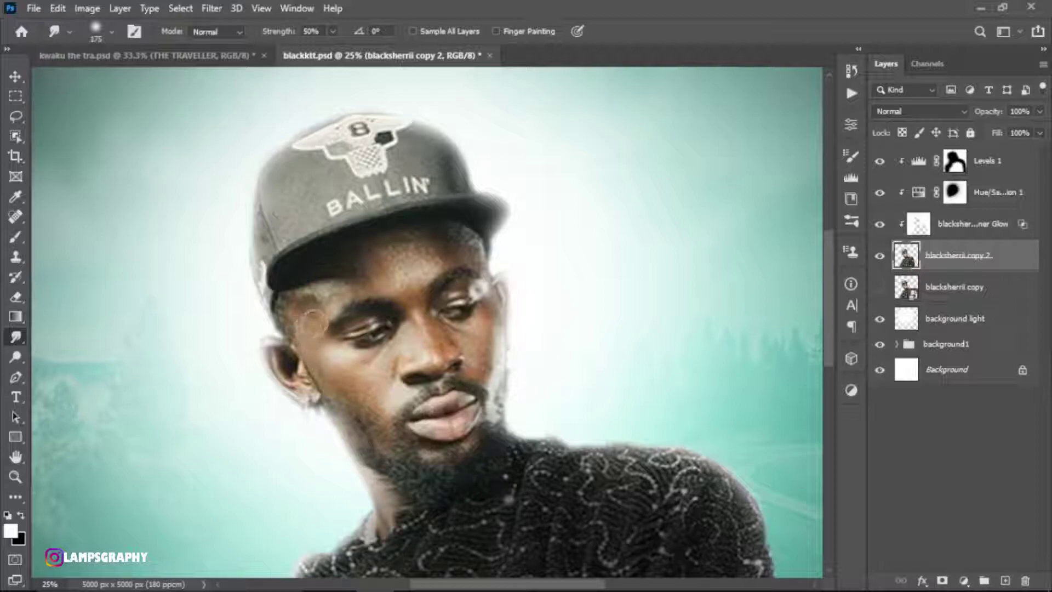
- Smudge the rough cheek edge near the ear at 50% strength and review the head
drag(308, 321, 339, 385)
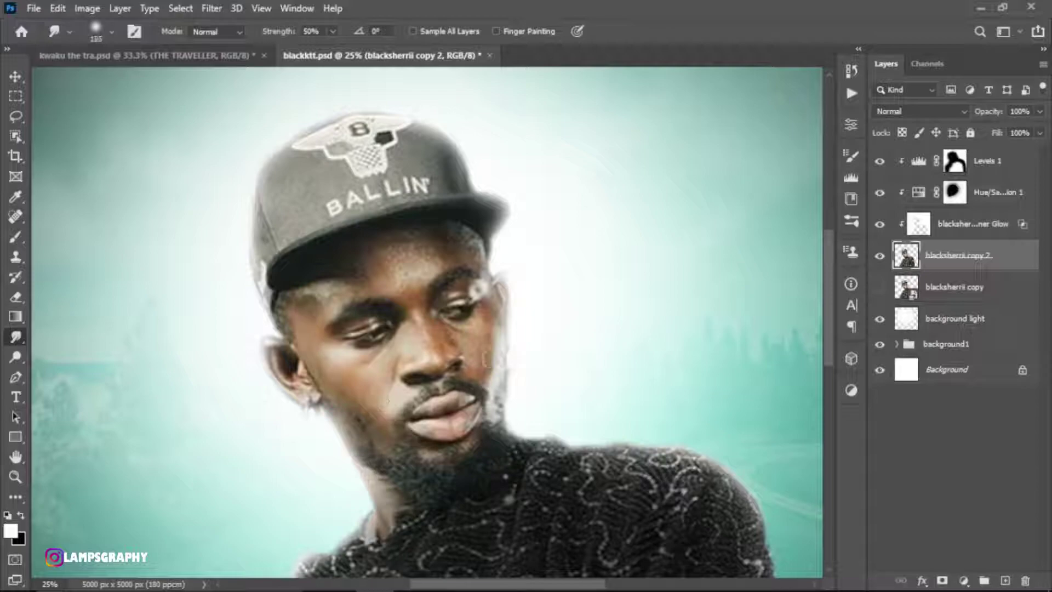
key(bracketright)
key(bracketright)
key(bracketright)
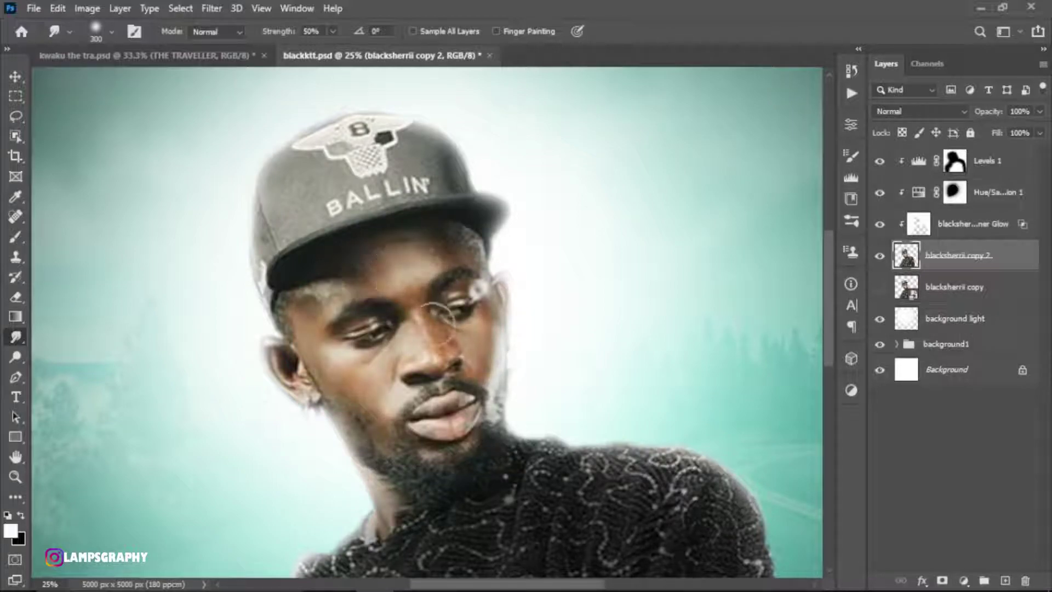
key(bracketleft)
key(bracketleft)
key(bracketleft)
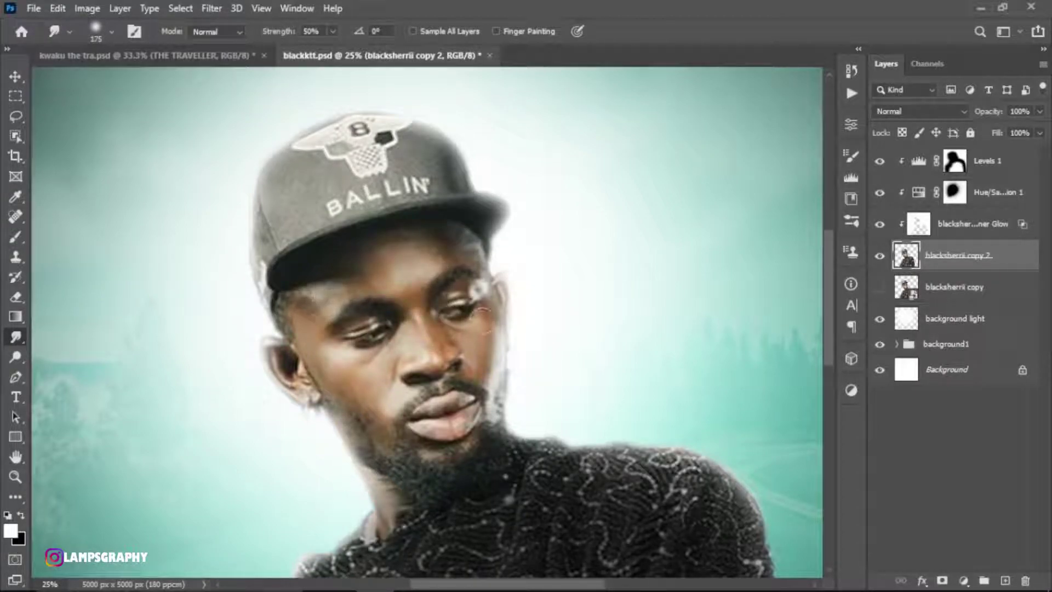
scroll(471, 356, down, 1)
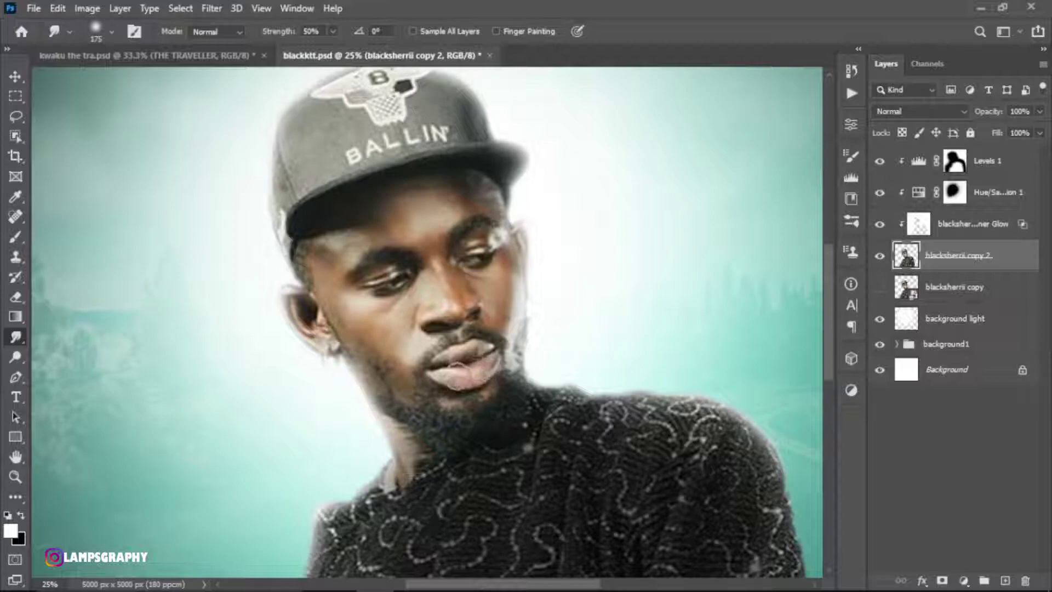
scroll(461, 372, down, 1)
key(ctrl+minus)
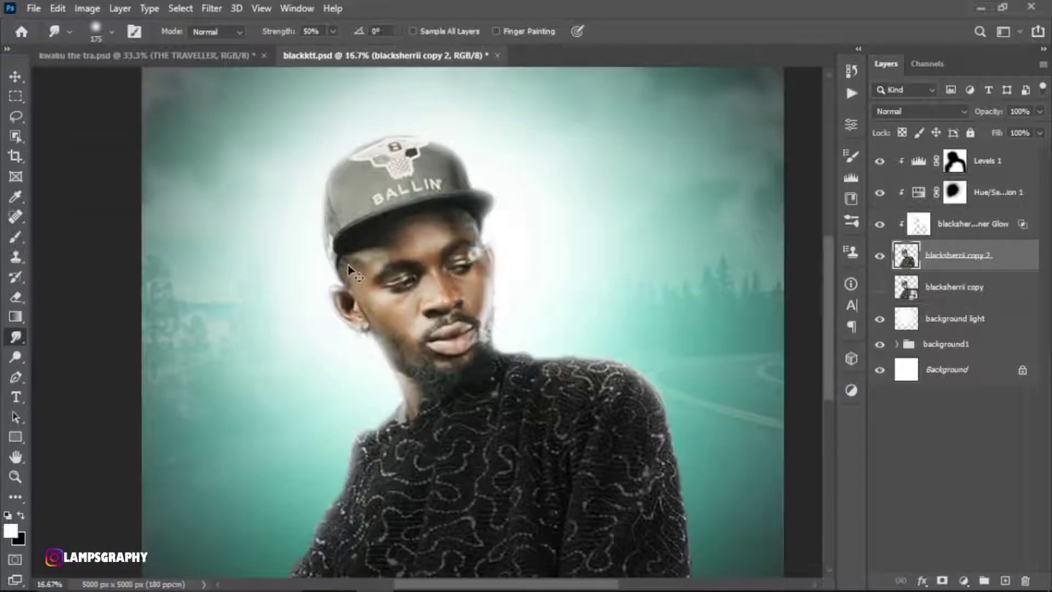
scroll(349, 268, down, 1)
scroll(349, 269, up, 1)
scroll(349, 268, right, 1)
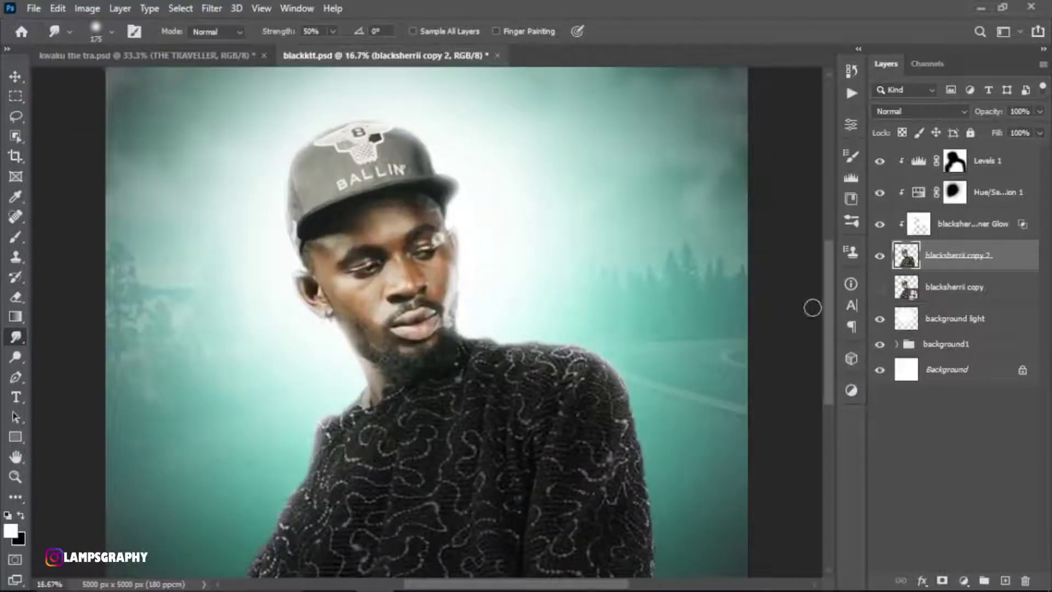
- Compare the artist copies and delete the spare blacksherrii copy layer
click(880, 256)
click(880, 257)
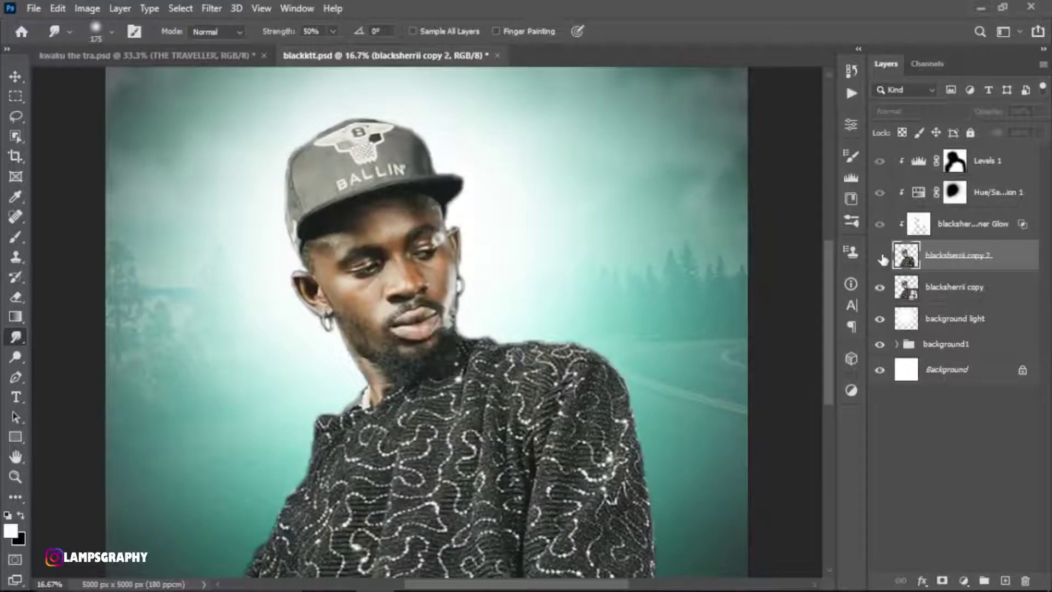
click(880, 257)
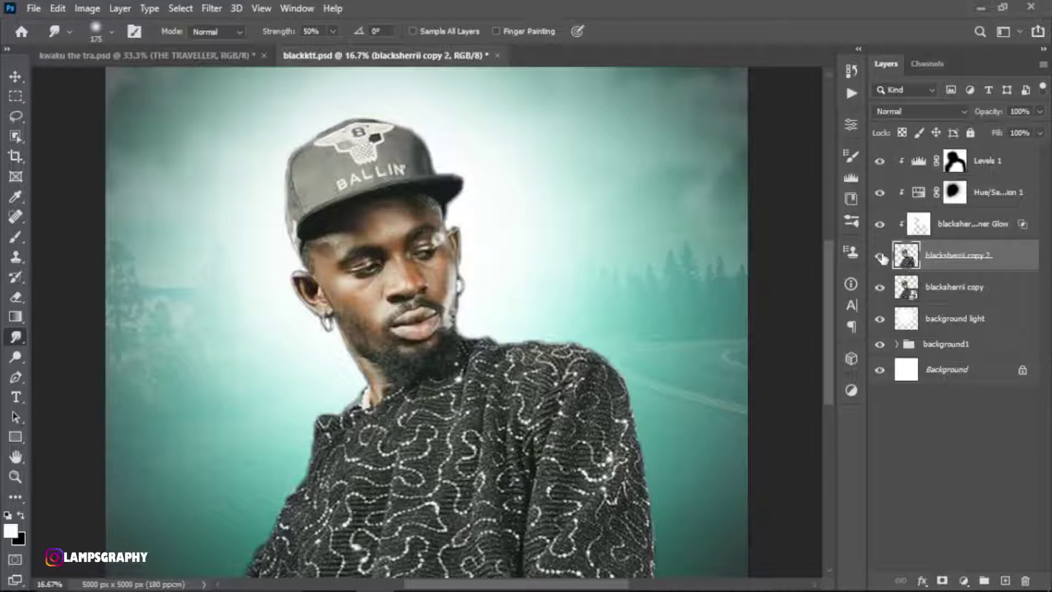
click(881, 257)
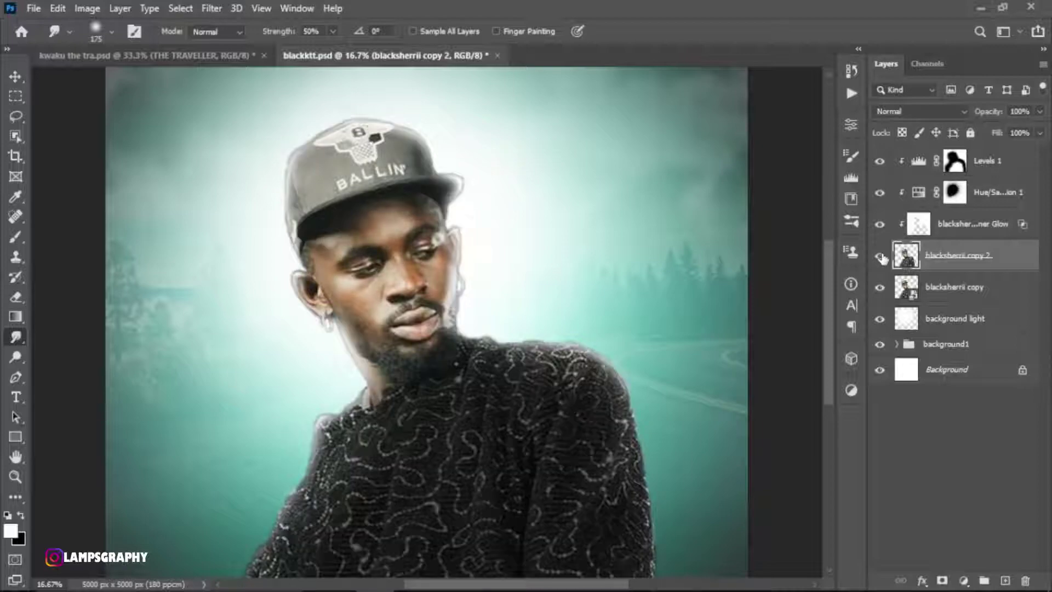
click(945, 291)
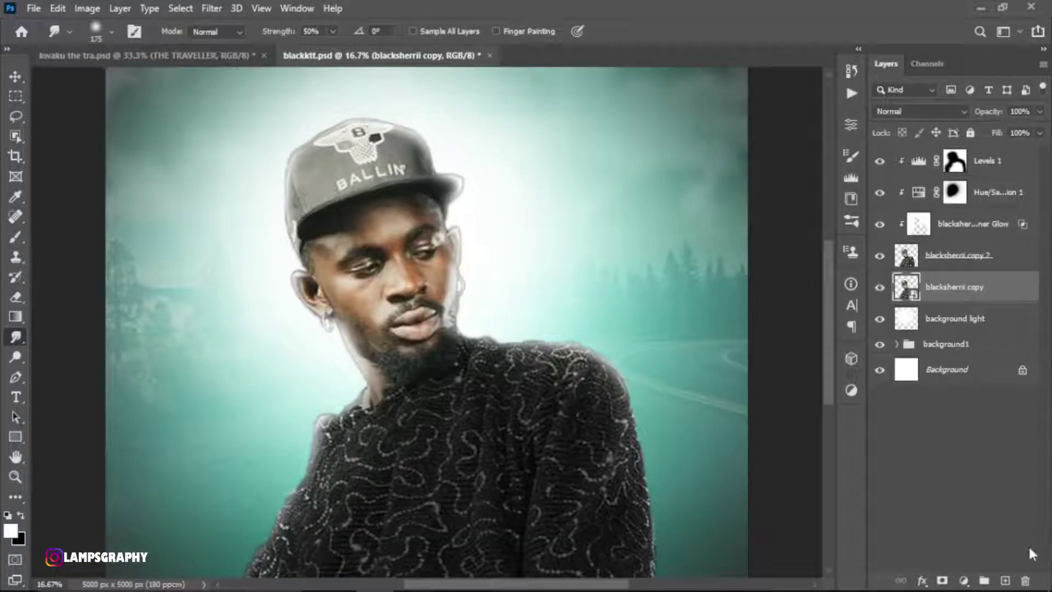
click(1025, 579)
click(457, 234)
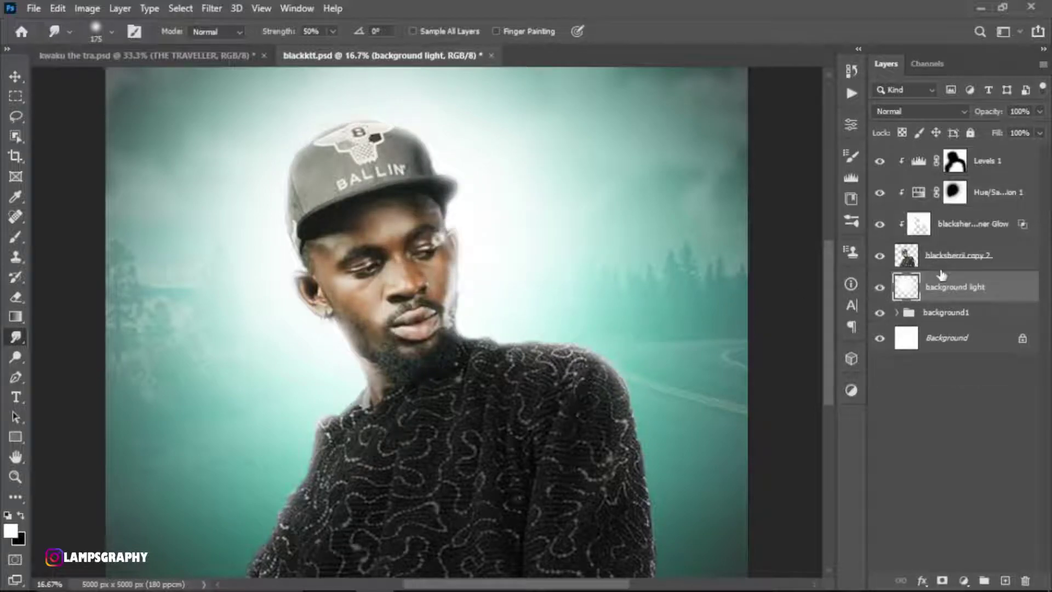
key(ctrl+minus)
key(ctrl+minus)
key(ctrl+plus)
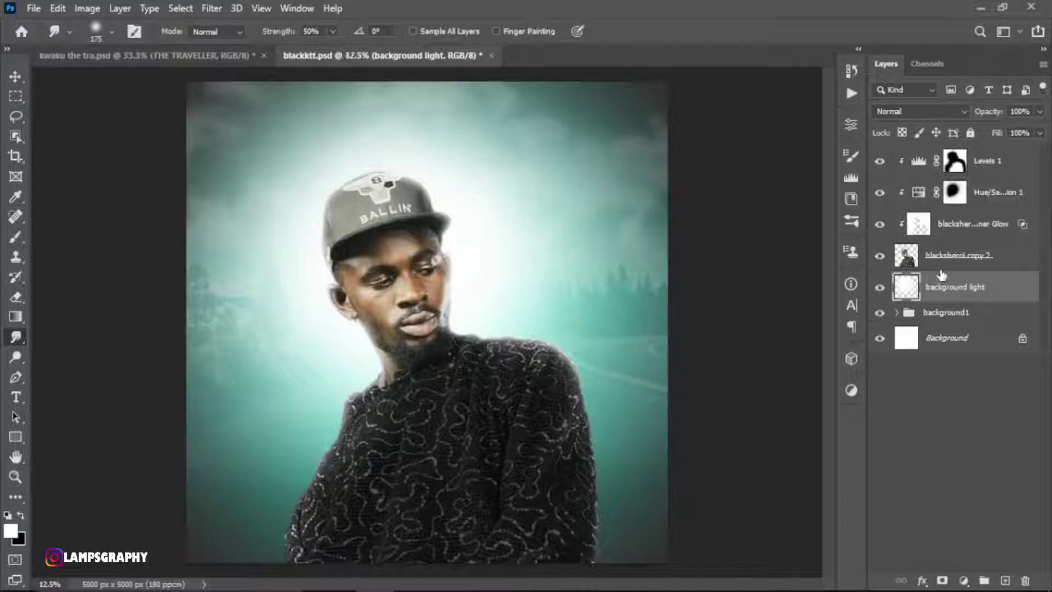
- Group blacksherrii copy 2 through Levels 1 and name the group 'model'
click(973, 257)
shift+click(978, 162)
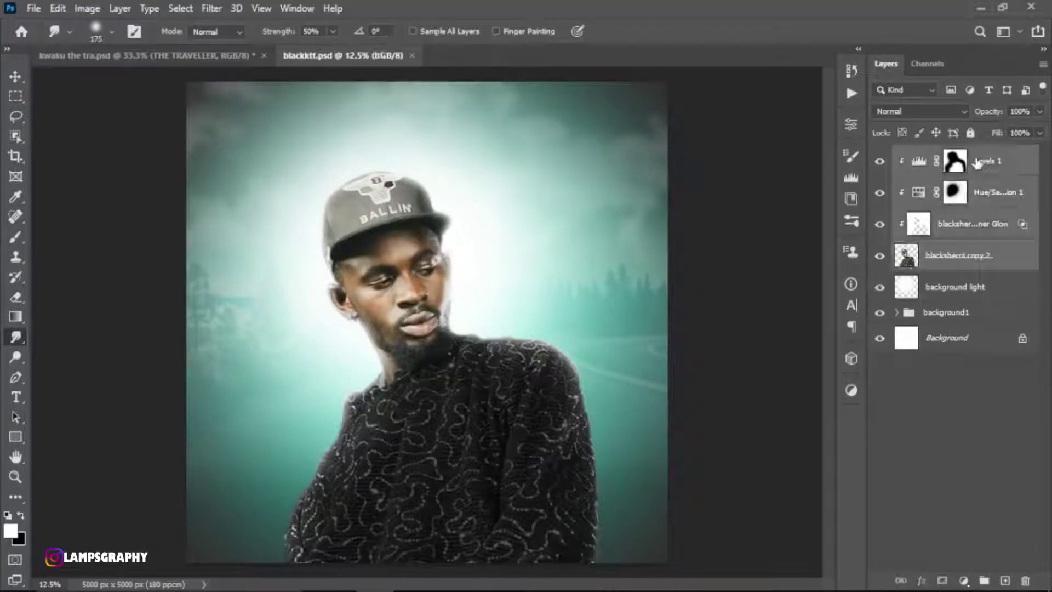
key(ctrl+g)
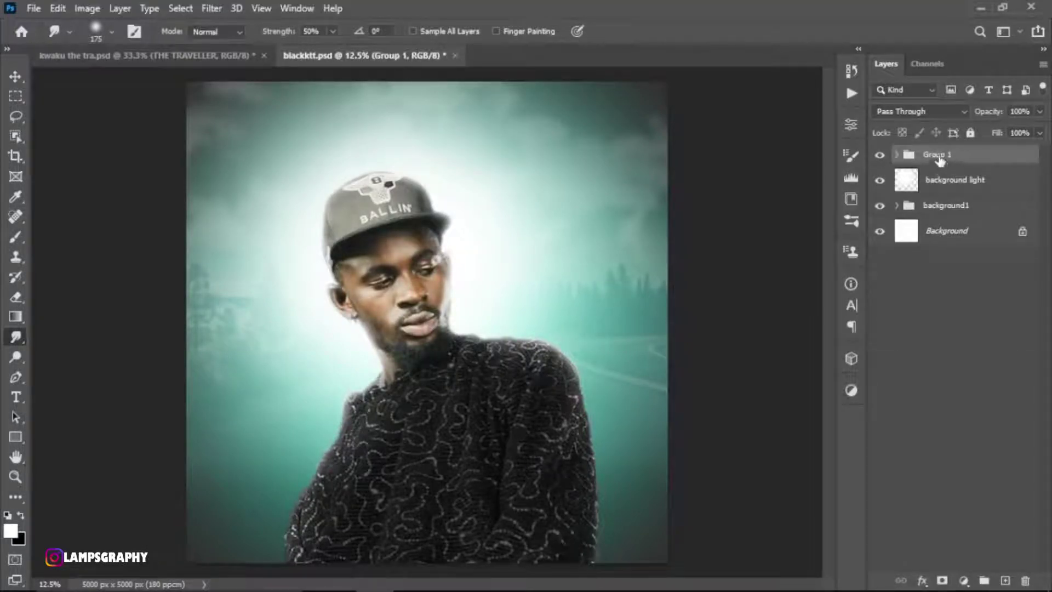
double_click(938, 155)
text(model)
key(Return)
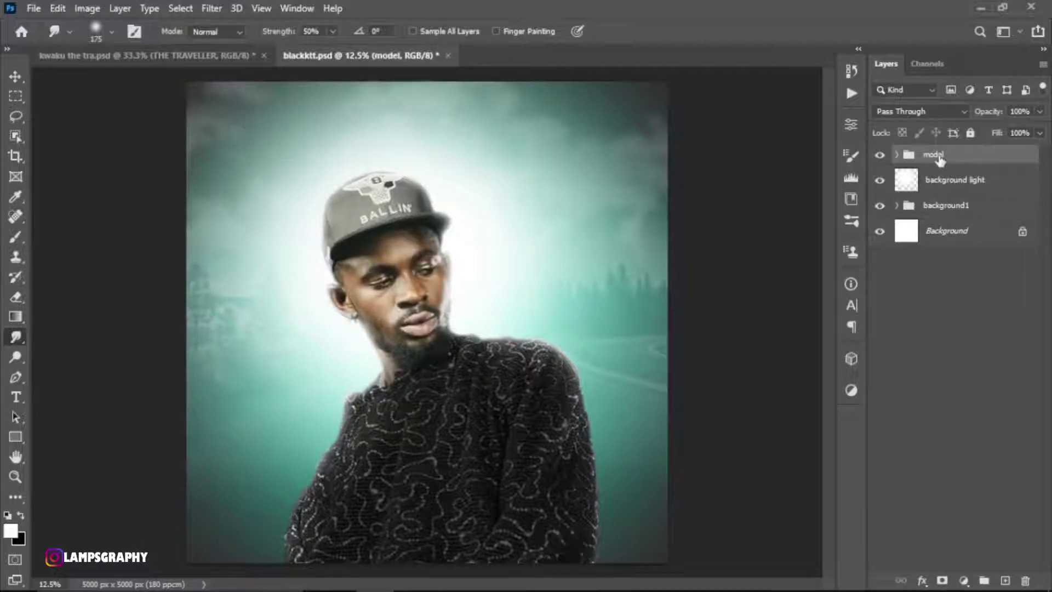
click(880, 157)
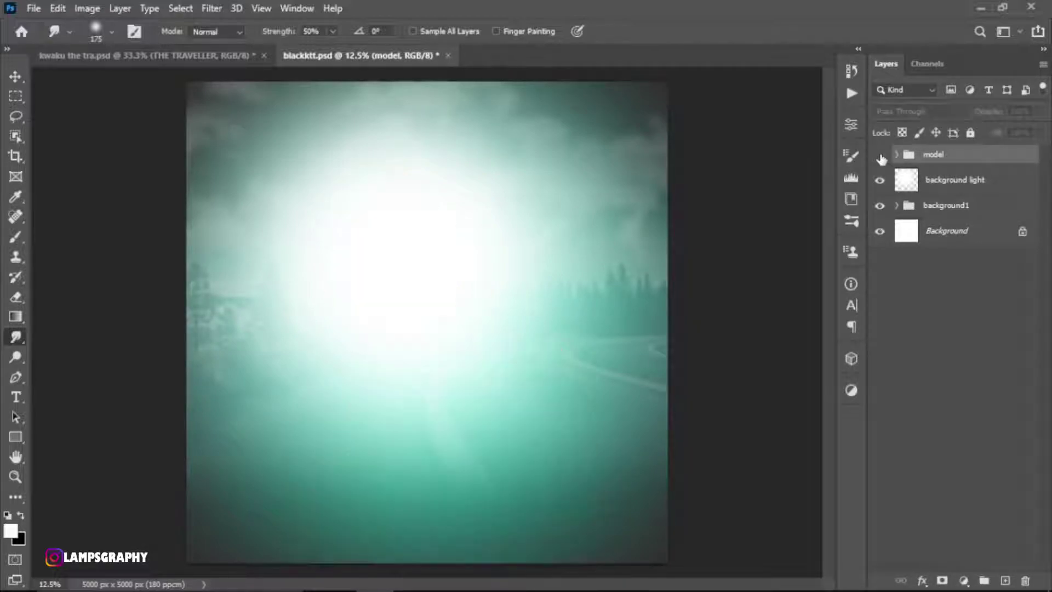
click(880, 157)
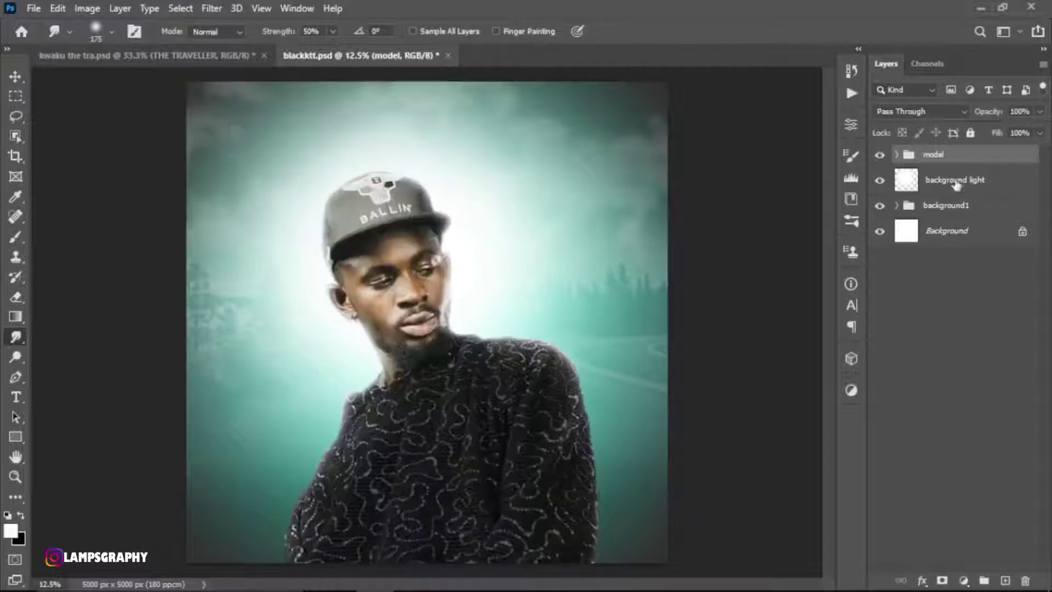
click(986, 181)
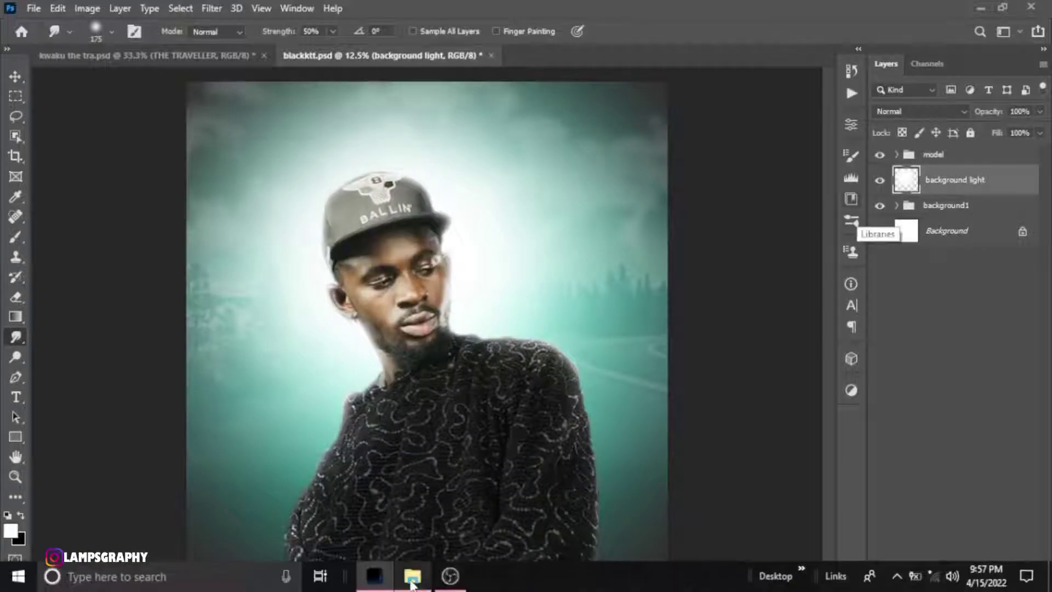
- Place the dark istockphoto scratch texture and stretch it to about 788% to cover the canvas
click(412, 575)
click(537, 221)
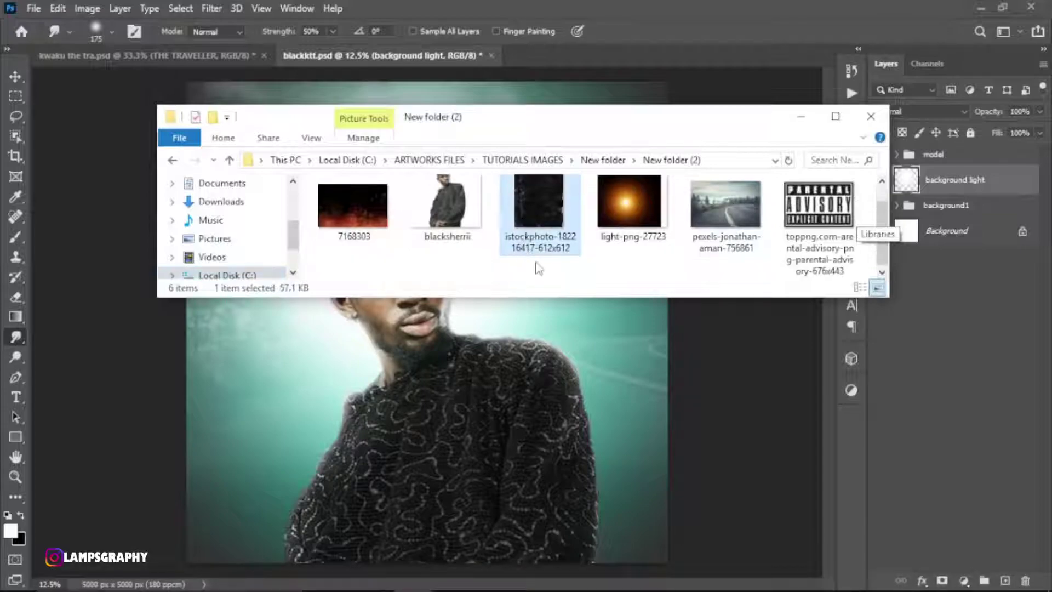
drag(536, 219, 455, 389)
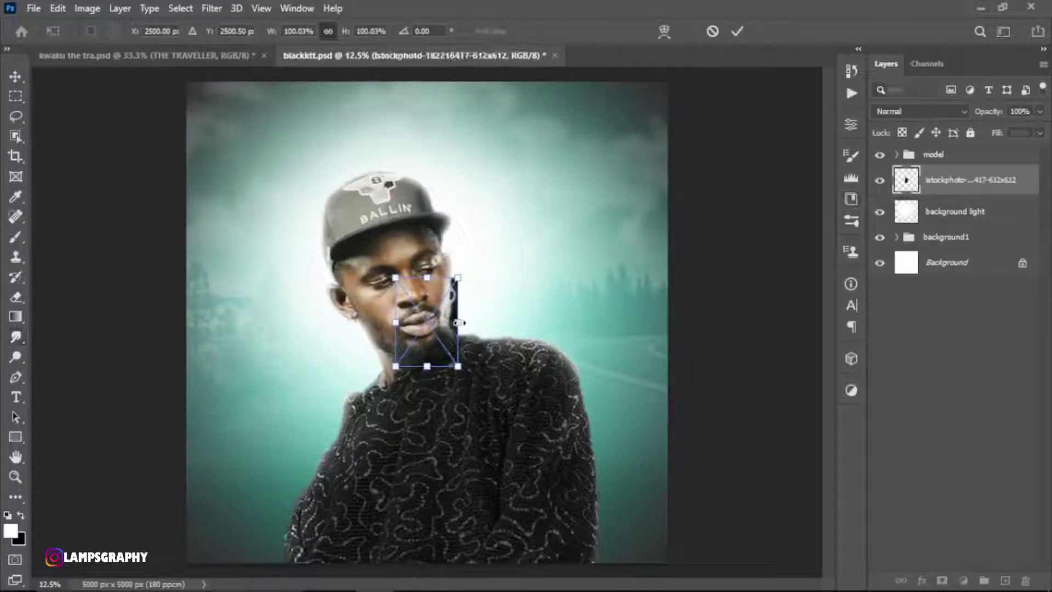
mouse_move(457, 323)
mouse_down()
mouse_move(856, 245)
mouse_move(633, 307)
mouse_up()
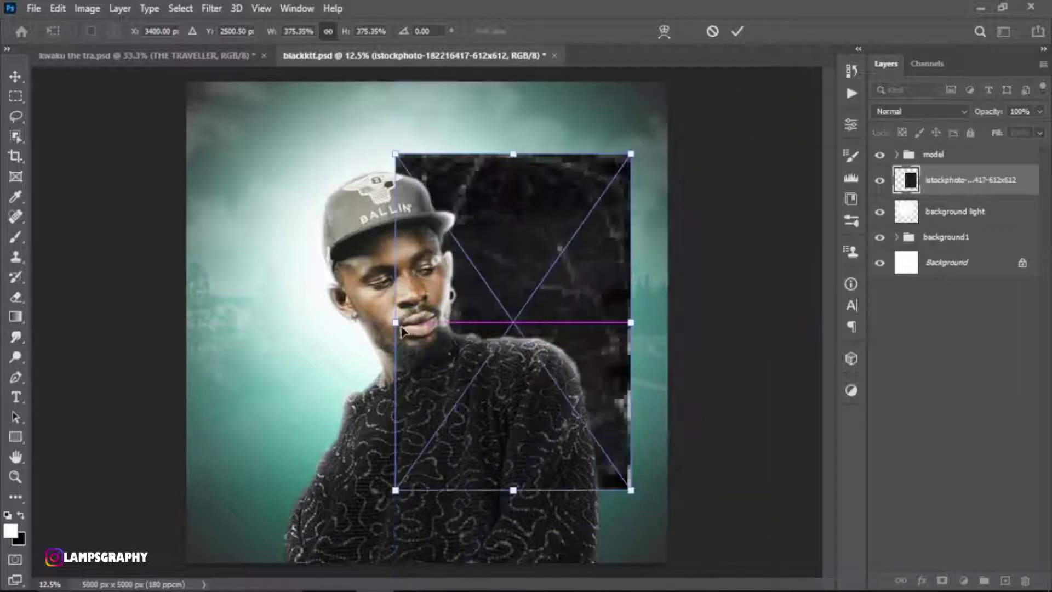
mouse_move(395, 324)
mouse_down()
mouse_move(178, 371)
mouse_move(218, 372)
mouse_up()
mouse_move(630, 323)
mouse_down()
mouse_move(655, 322)
mouse_move(572, 327)
mouse_up()
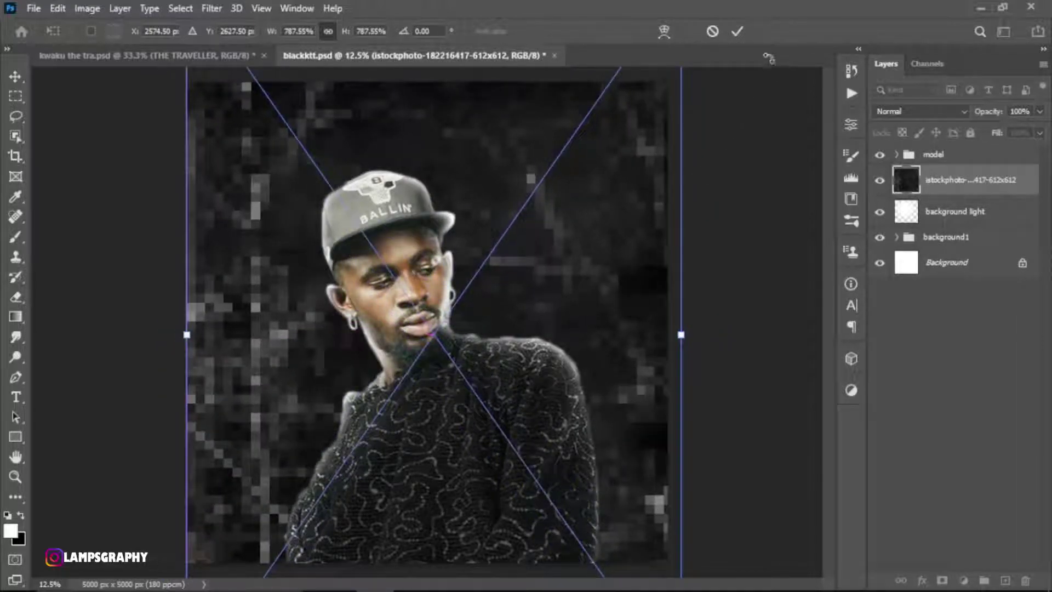
click(736, 33)
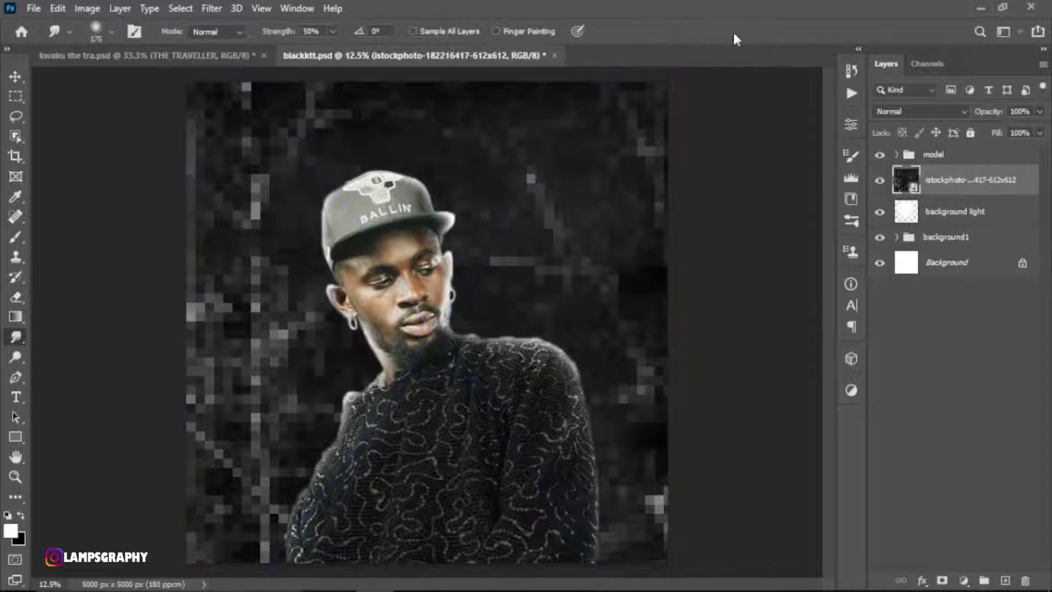
click(907, 111)
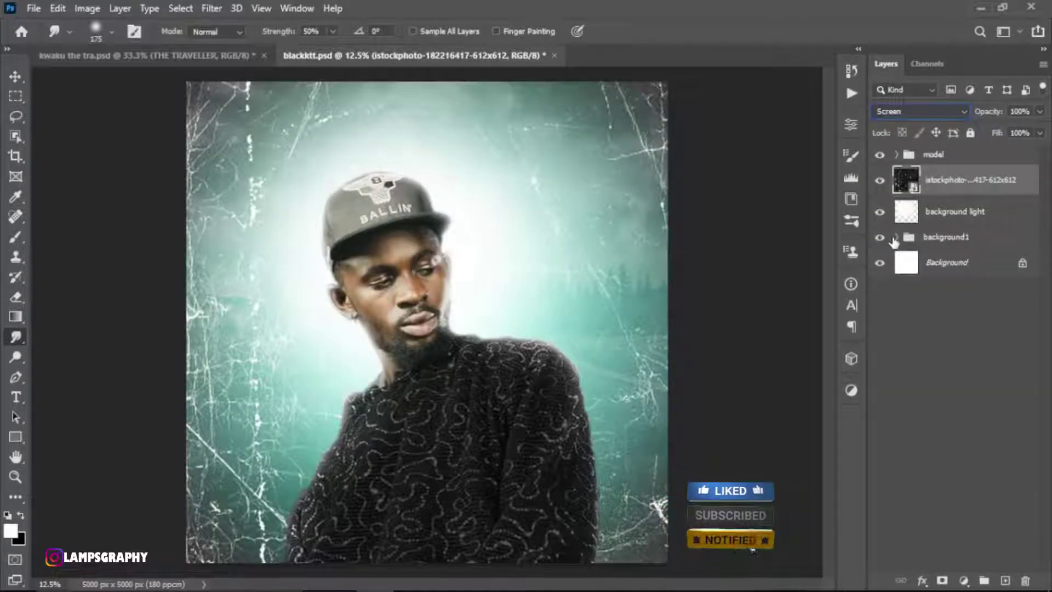
- Reduce the scratch texture layer's opacity to 34%
click(1039, 113)
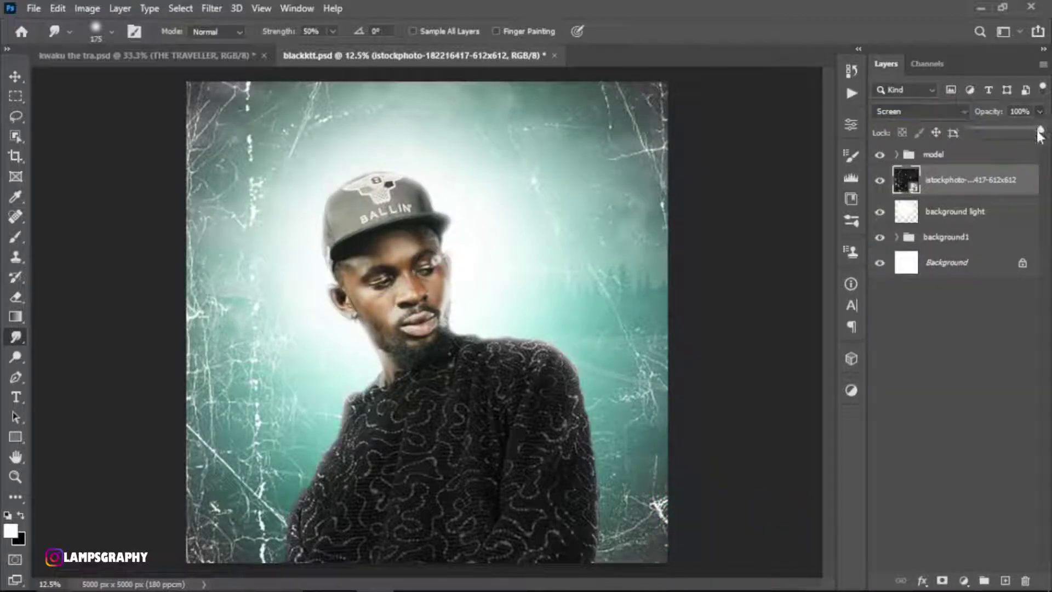
drag(1042, 130, 989, 131)
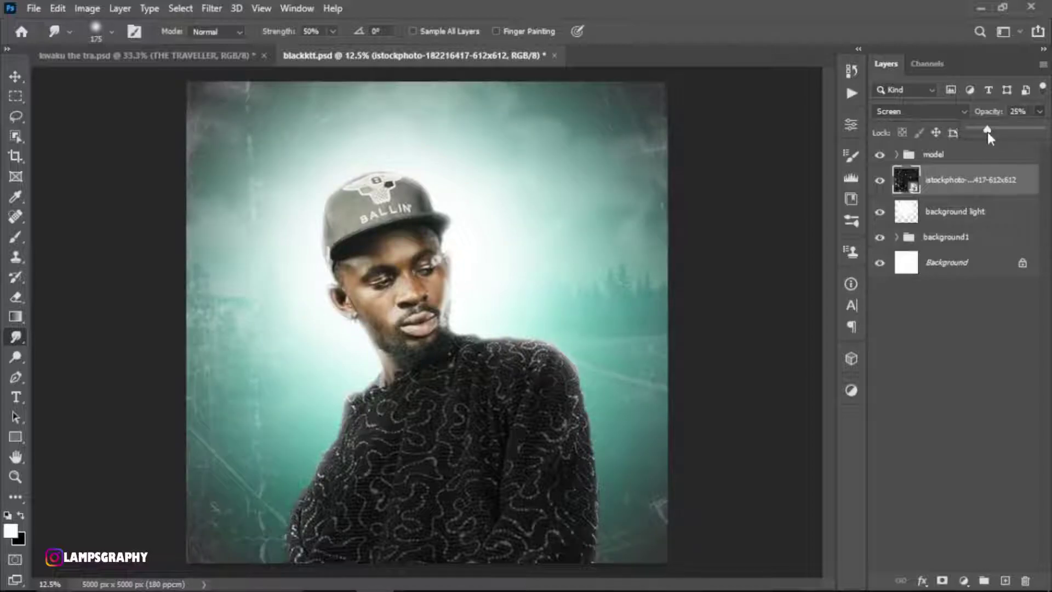
drag(992, 132, 997, 132)
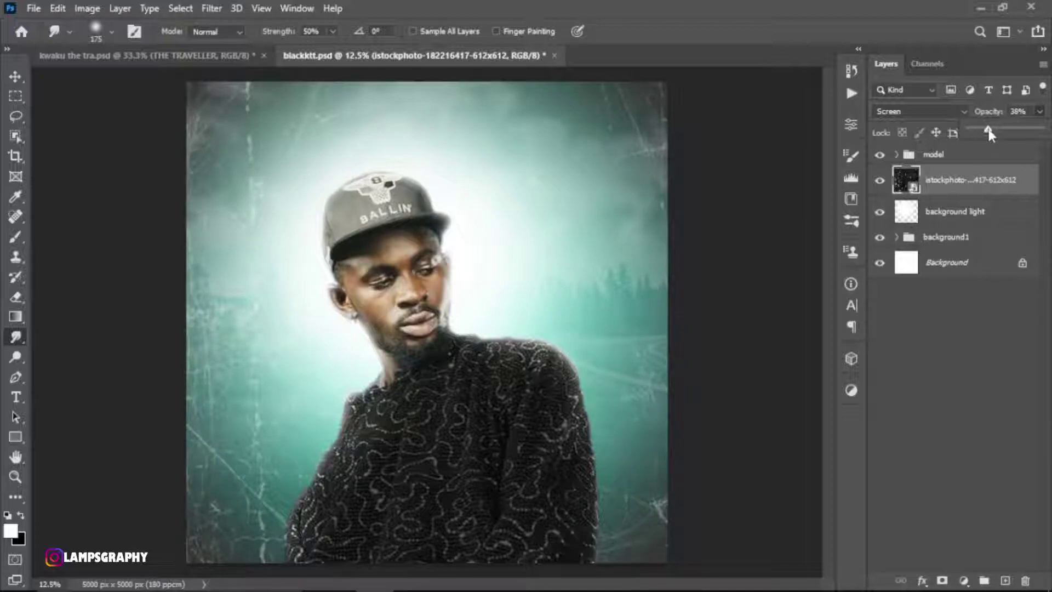
drag(989, 131, 989, 131)
drag(993, 132, 995, 132)
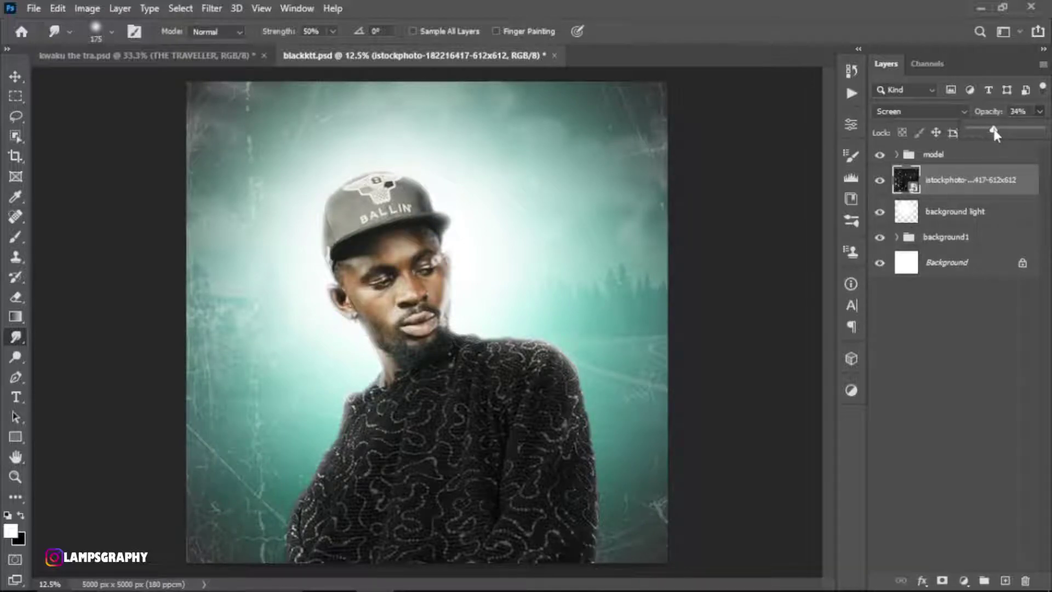
- Blur the scratch texture layer with a 3.1-pixel Gaussian Blur smart filter
click(212, 9)
mouse_move(220, 205)
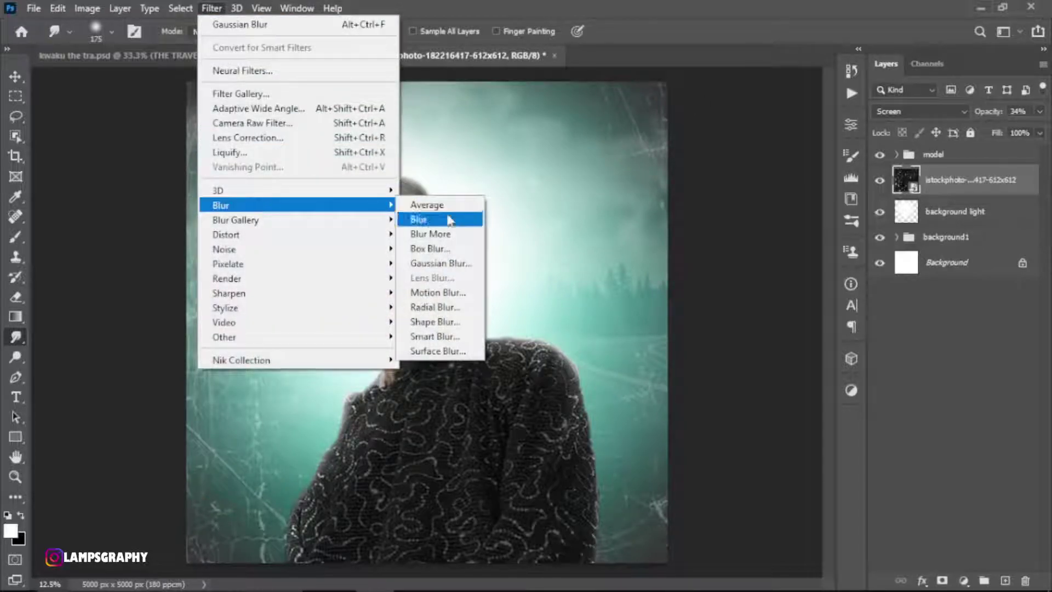
click(442, 266)
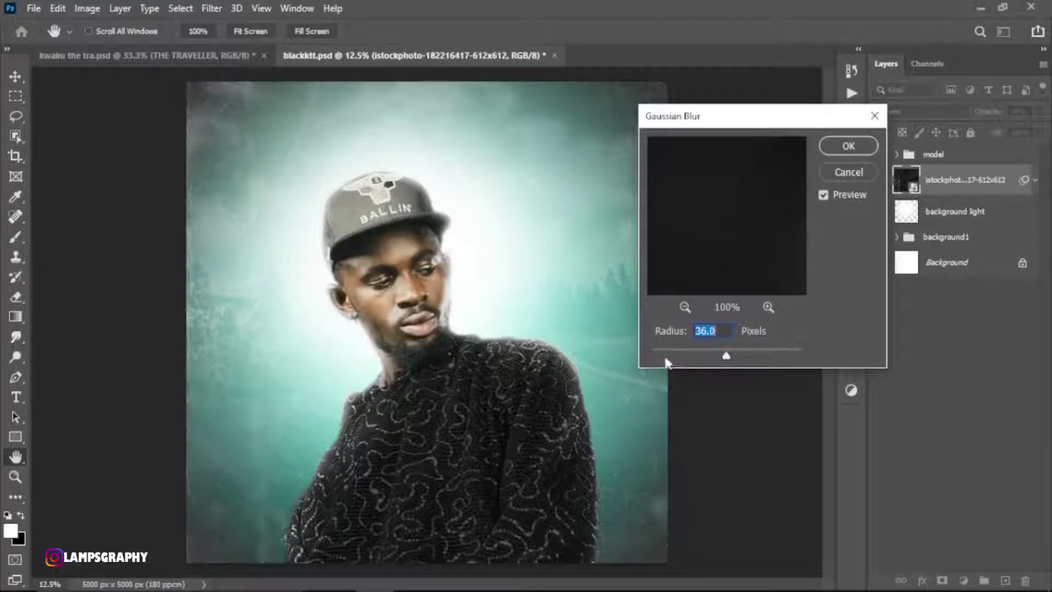
click(666, 355)
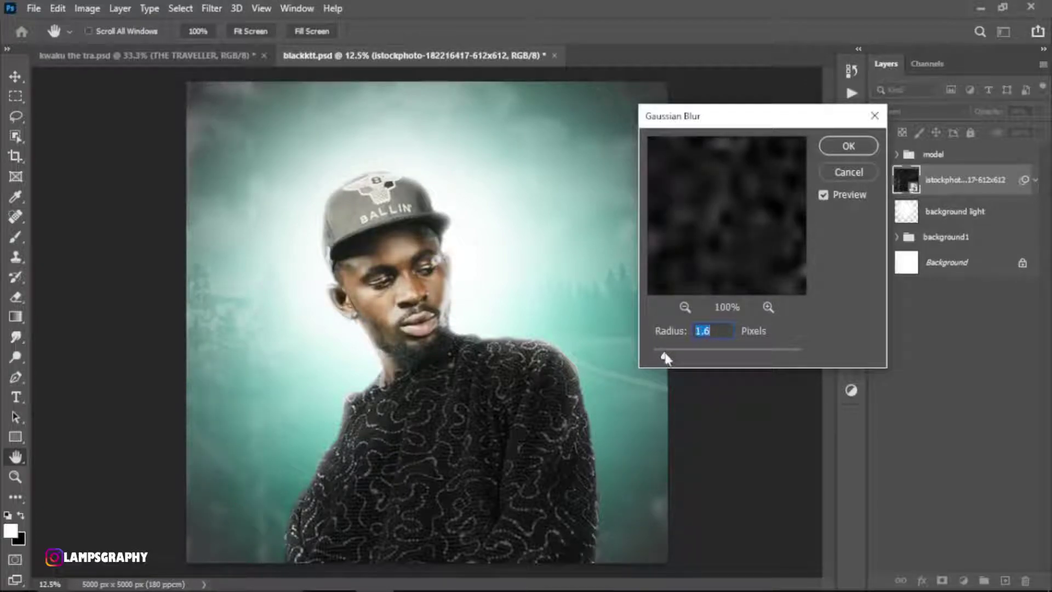
drag(666, 357, 662, 358)
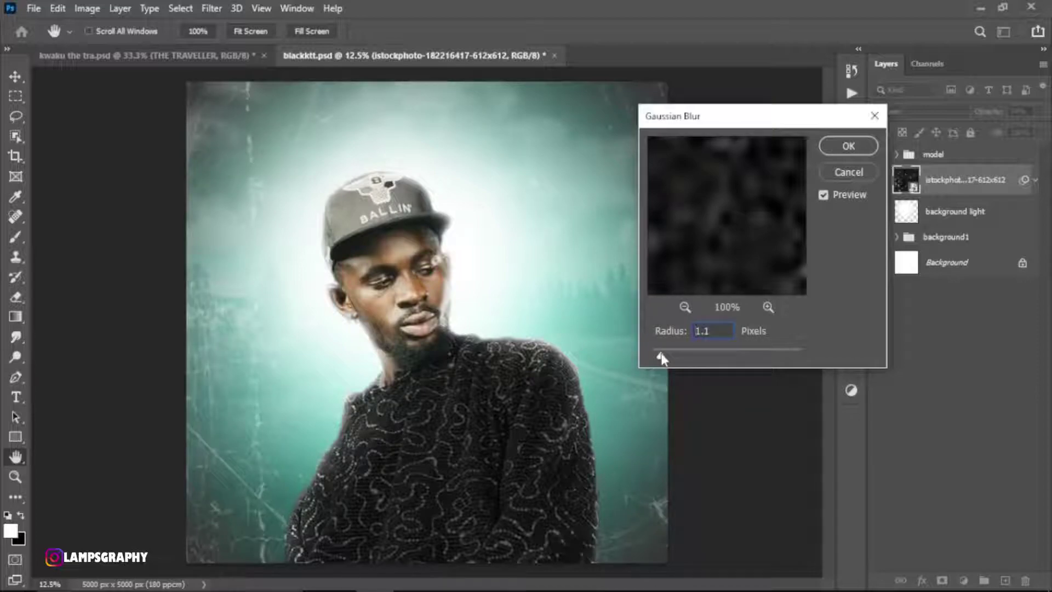
drag(665, 358, 668, 359)
mouse_move(735, 193)
mouse_down()
mouse_move(688, 251)
mouse_move(781, 193)
mouse_up()
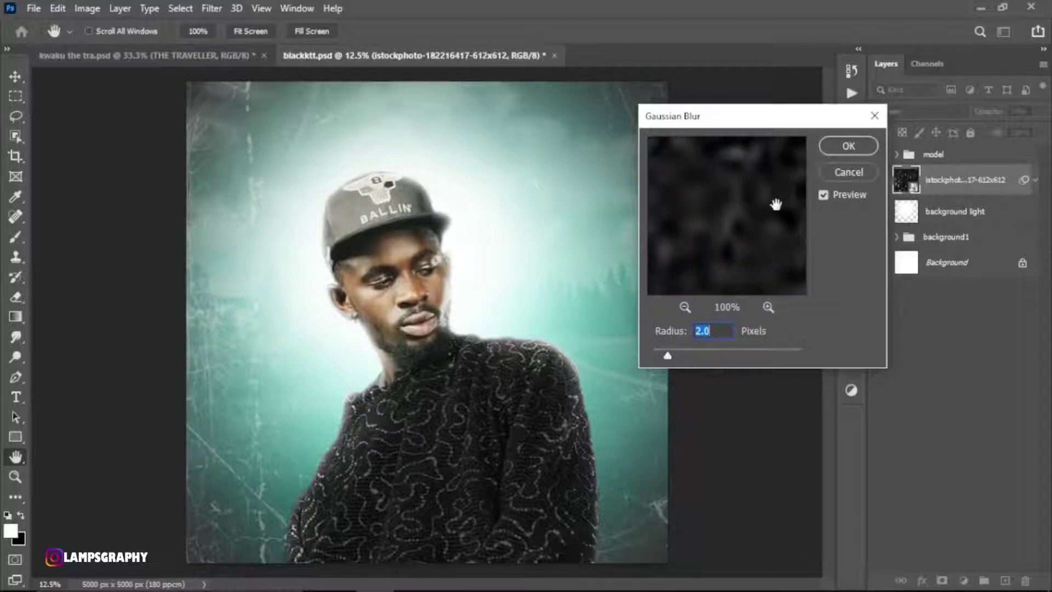
drag(668, 354, 671, 354)
drag(673, 354, 678, 354)
click(851, 147)
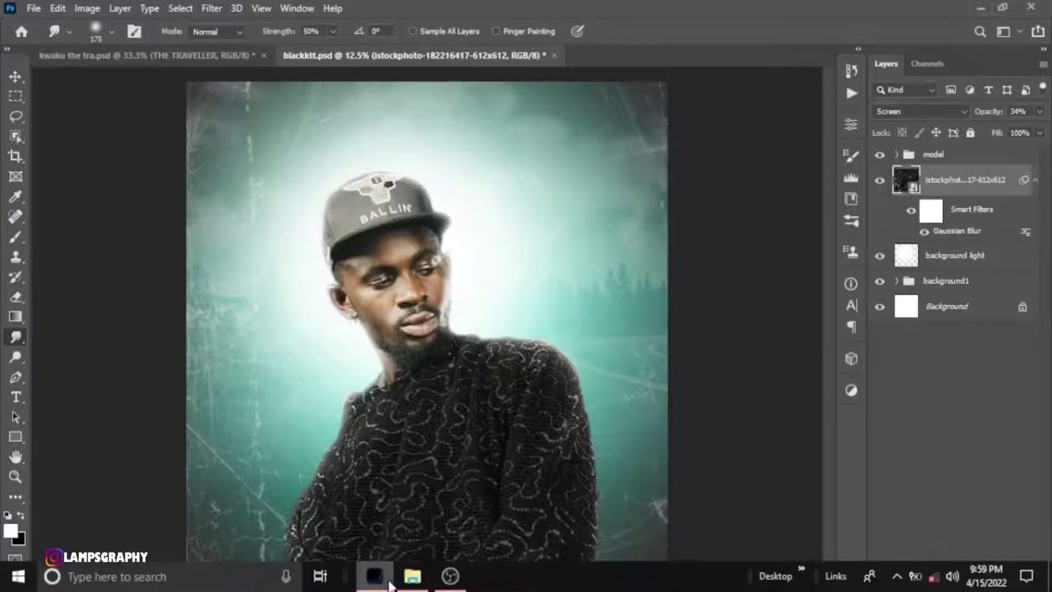
- Place the light-png-27723 image into the cover, enlarged and moved up-right
click(412, 575)
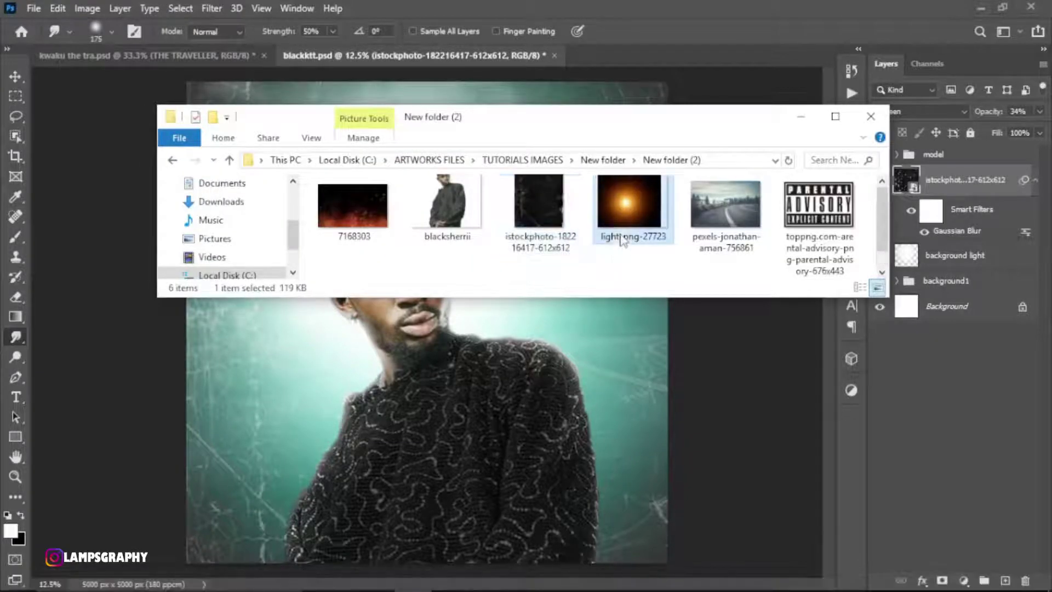
drag(629, 216, 506, 365)
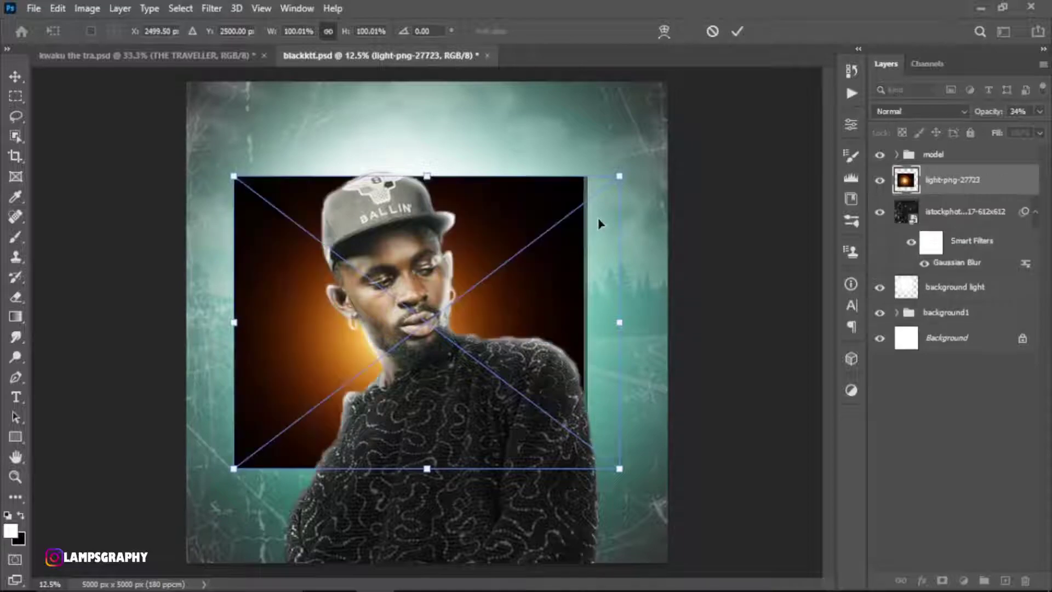
mouse_move(619, 176)
mouse_down()
mouse_move(715, 135)
mouse_move(800, 74)
mouse_up()
mouse_move(476, 305)
mouse_down()
mouse_move(499, 281)
mouse_move(493, 269)
mouse_up()
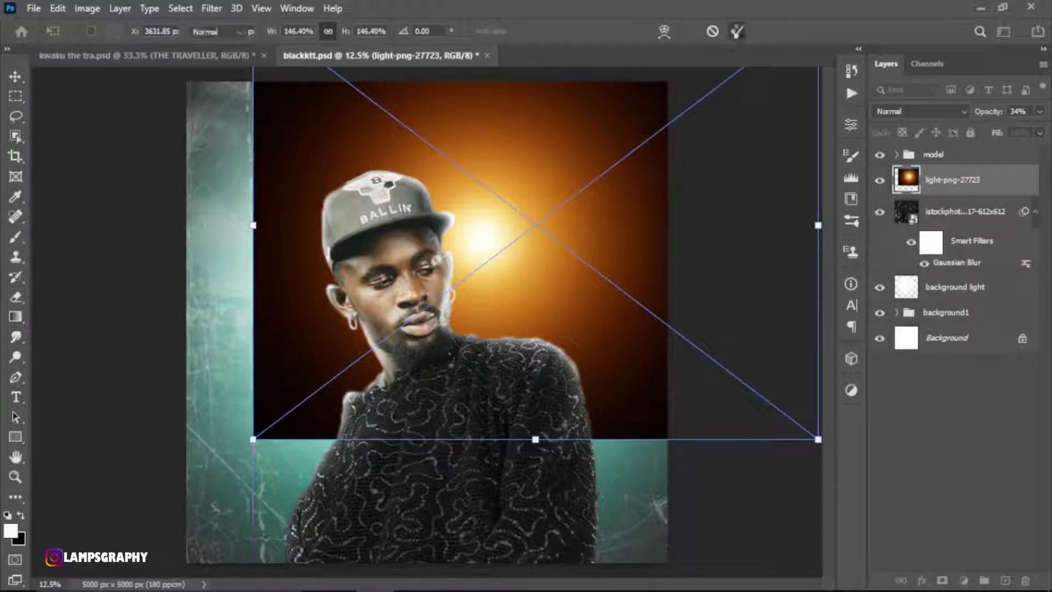
click(738, 34)
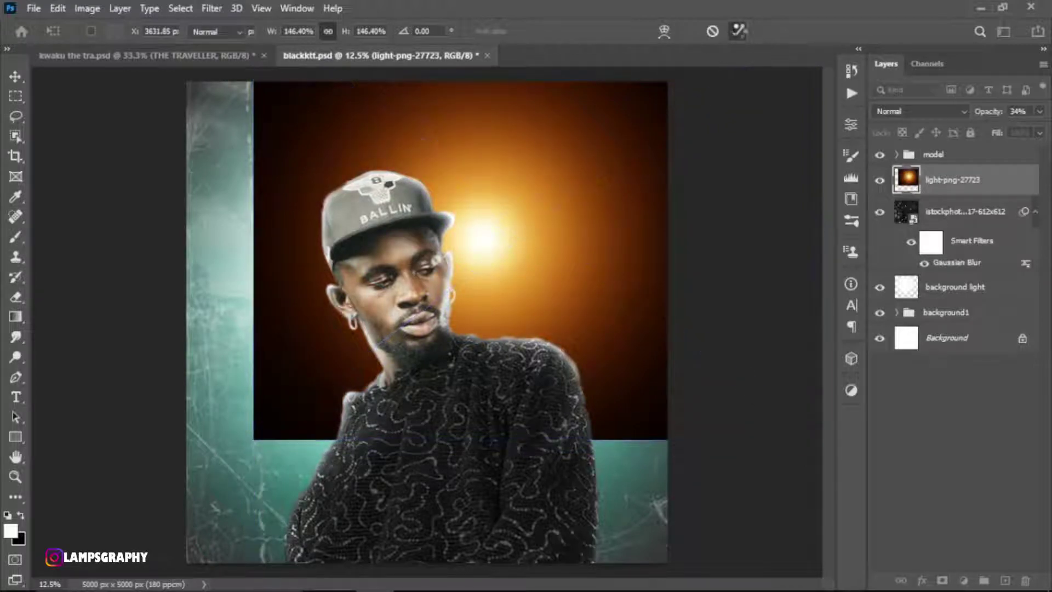
- Blend the light layer in Screen mode at 96% opacity
click(905, 114)
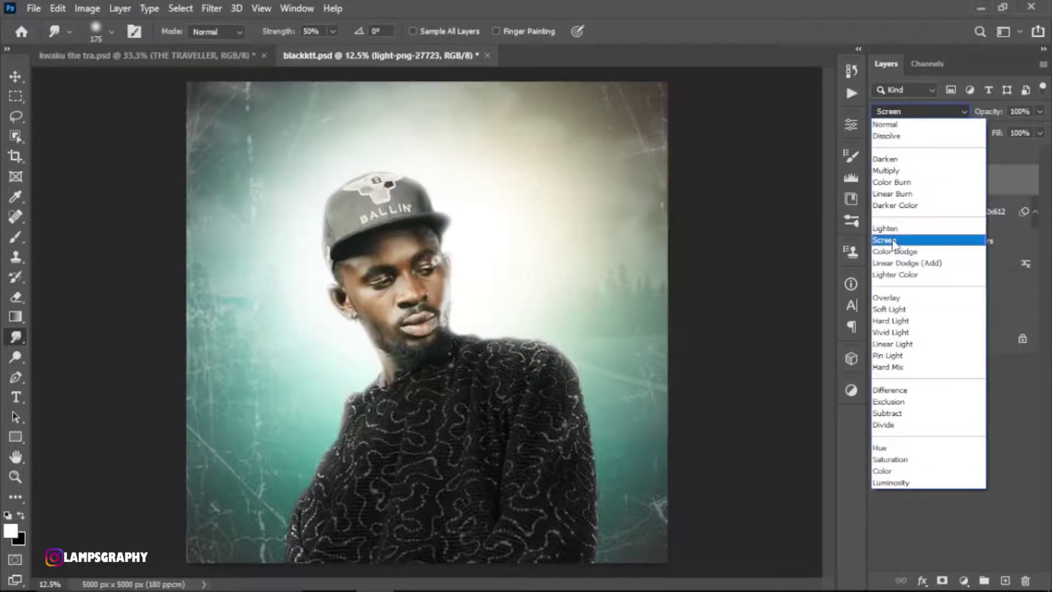
click(893, 241)
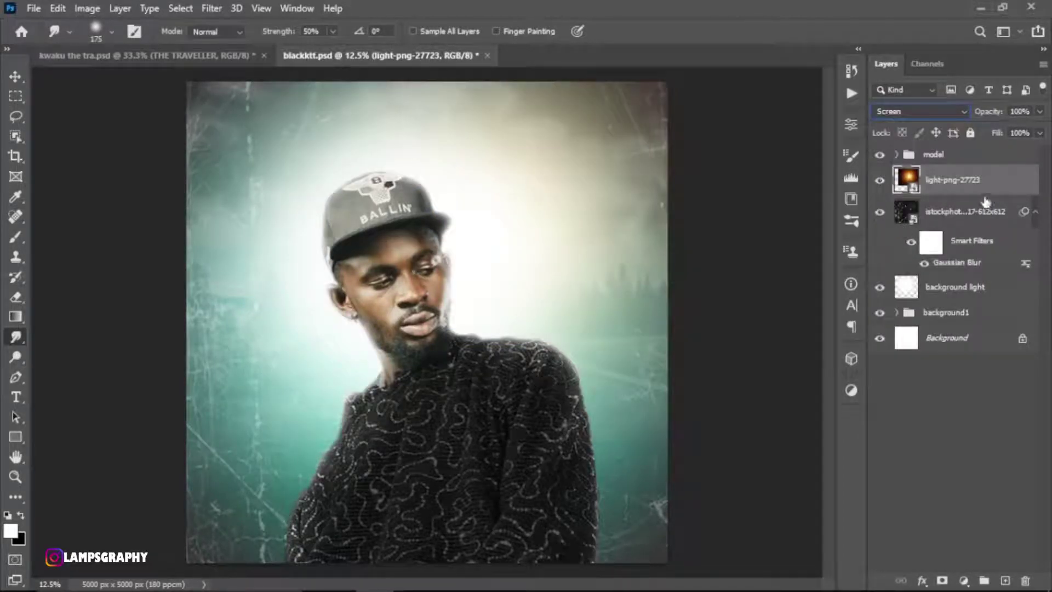
click(1043, 113)
drag(1041, 132, 1031, 135)
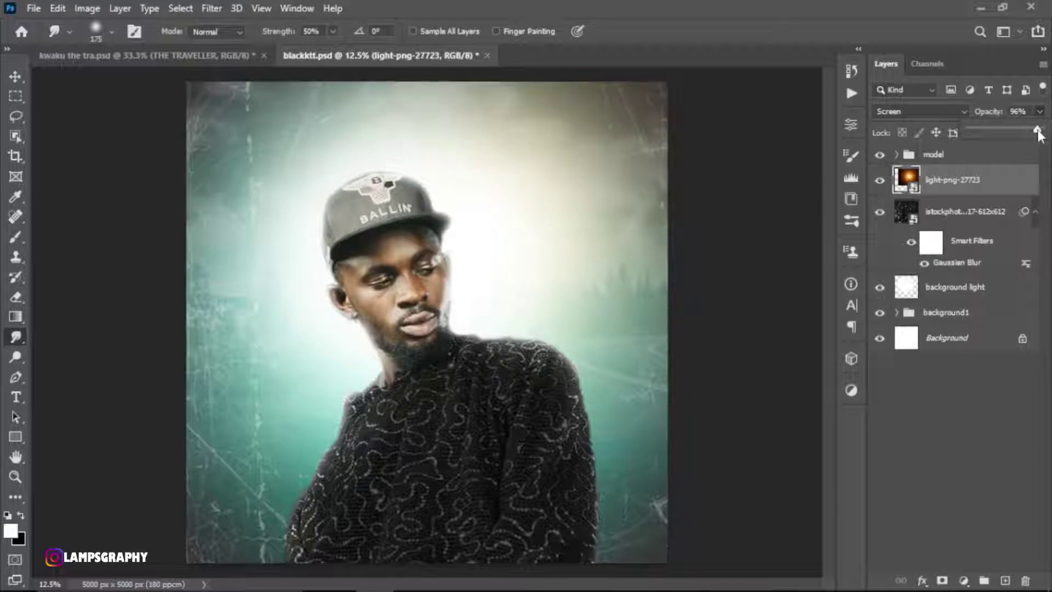
- Free Transform the light glow again, narrowing it to about 127% behind the artist's head
click(58, 8)
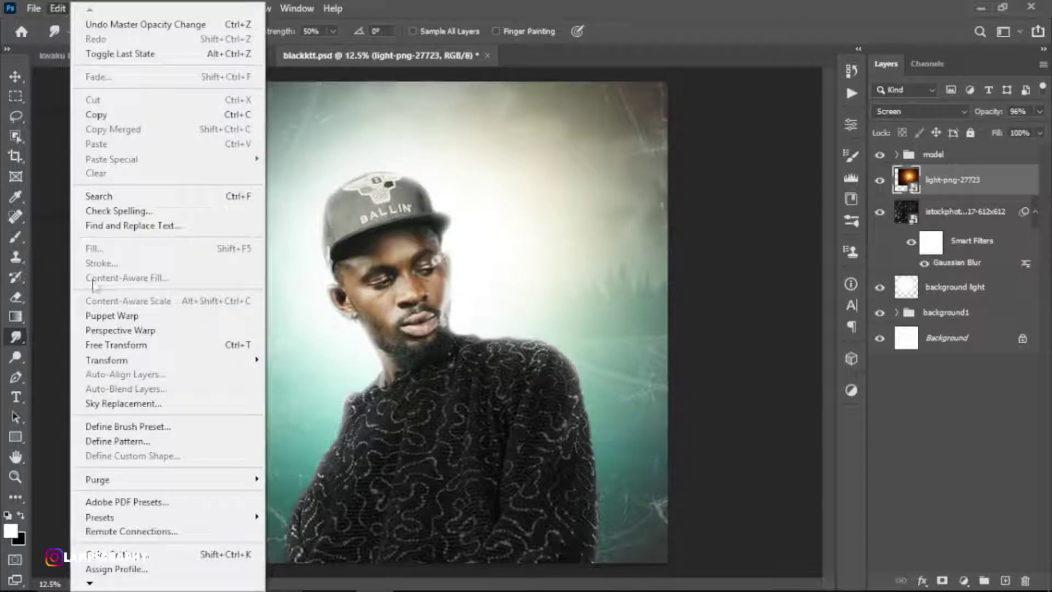
click(103, 345)
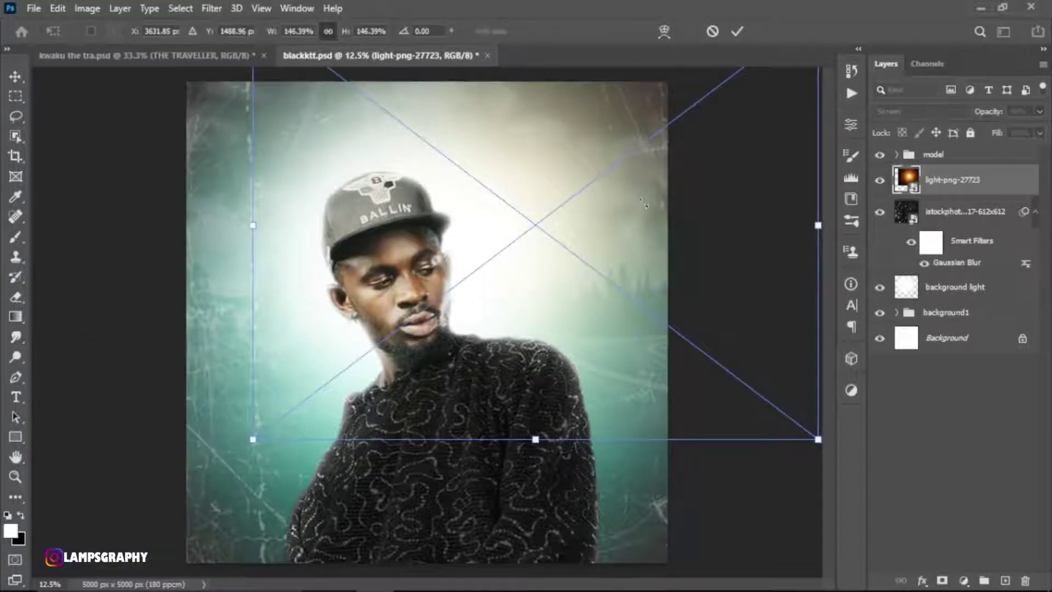
drag(646, 205, 638, 228)
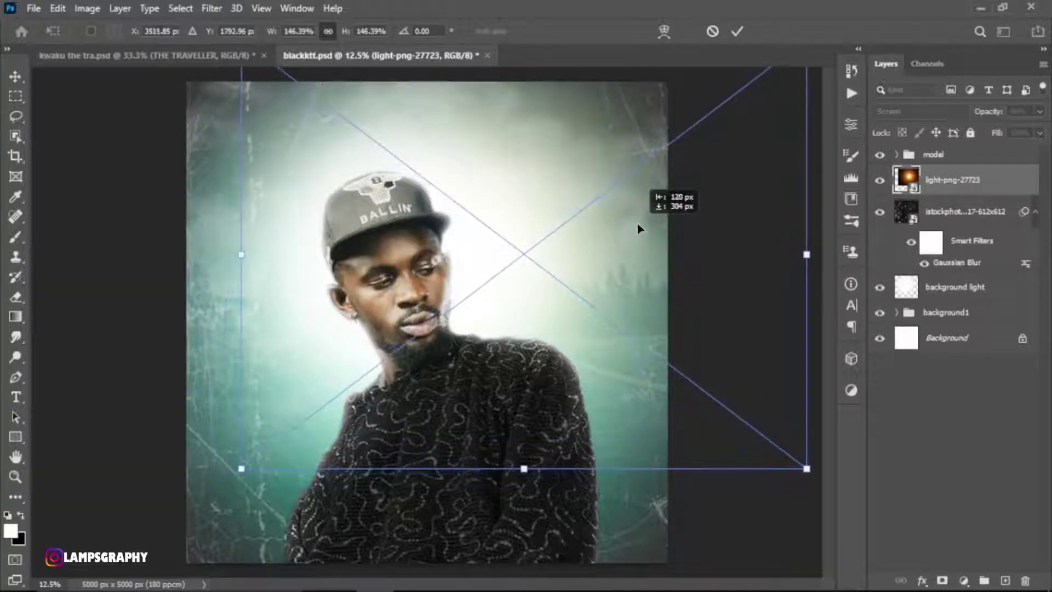
drag(806, 254, 734, 252)
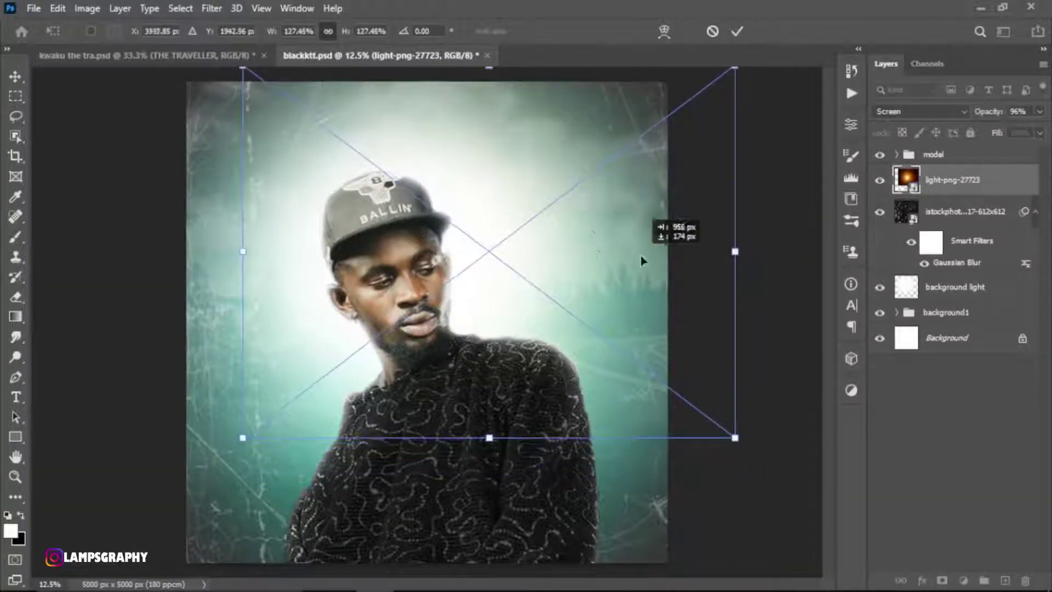
drag(644, 261, 597, 238)
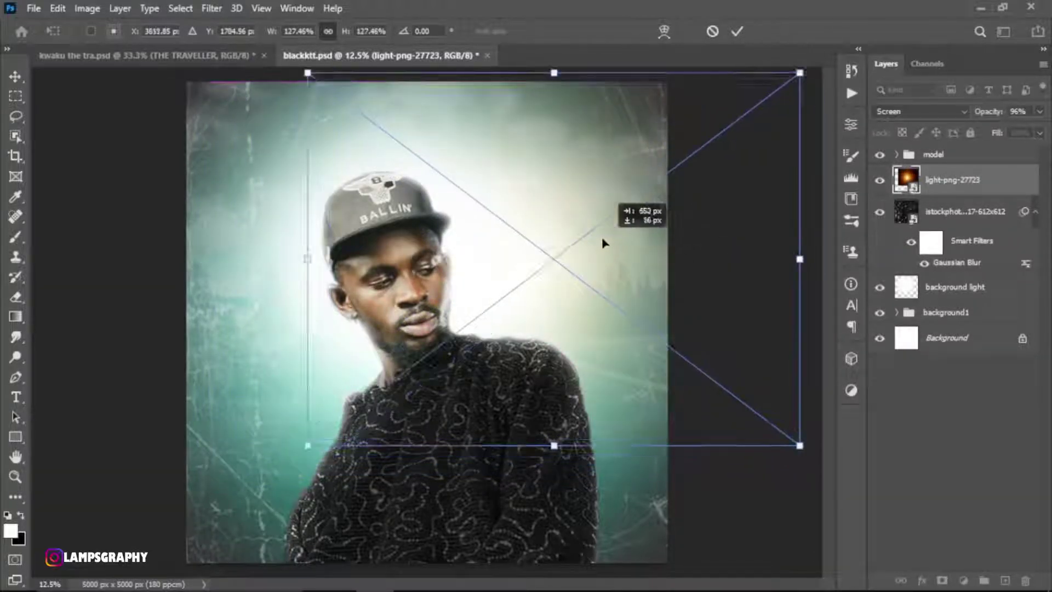
click(734, 30)
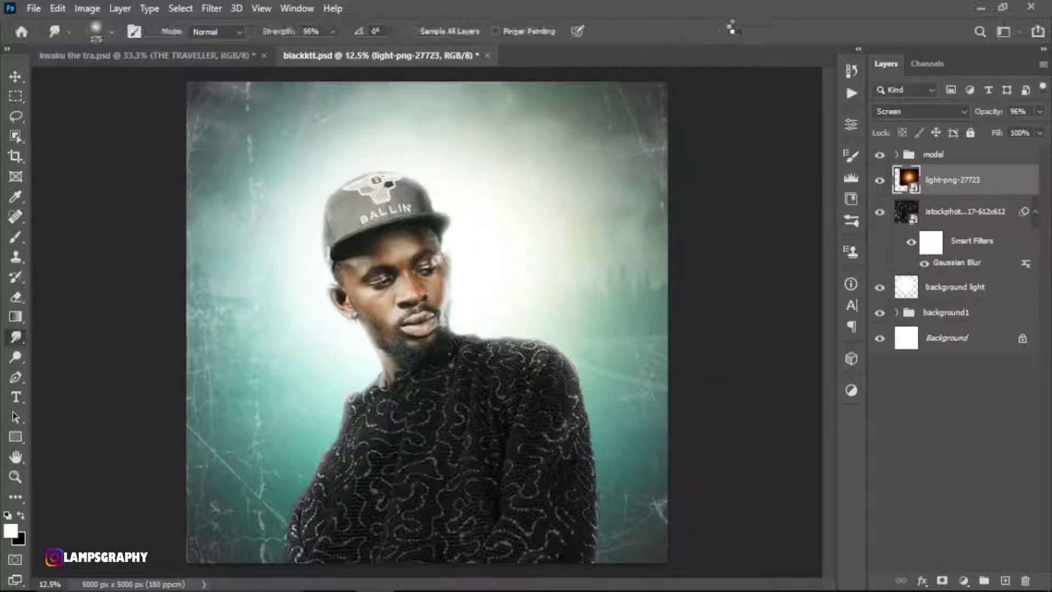
- Group the light, texture and background light layers into a group named 'particles'
shift+click(937, 289)
key(ctrl+g)
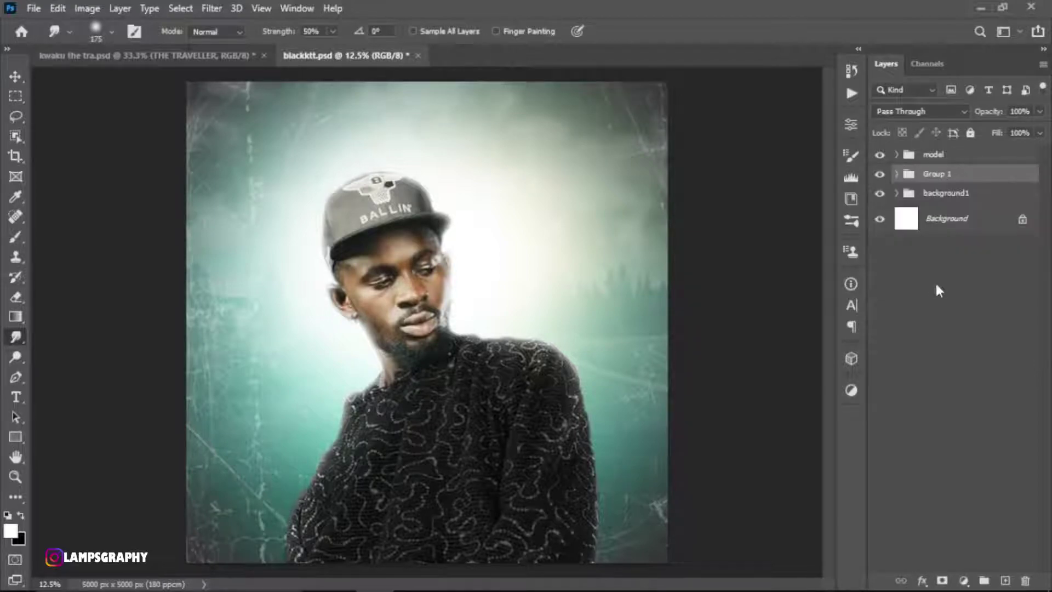
double_click(935, 174)
text(partic)
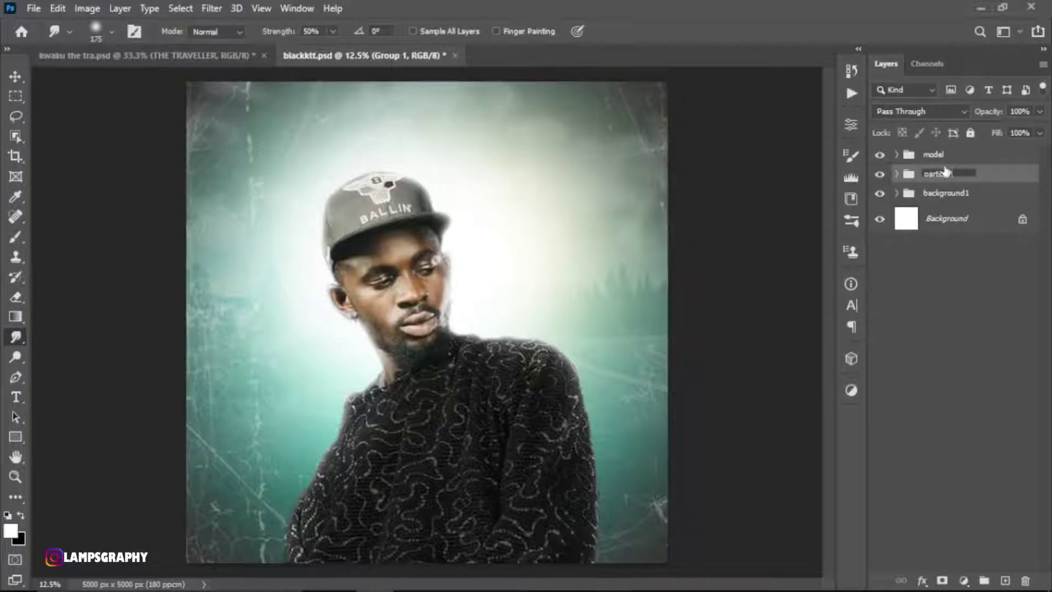
text(les)
key(Return)
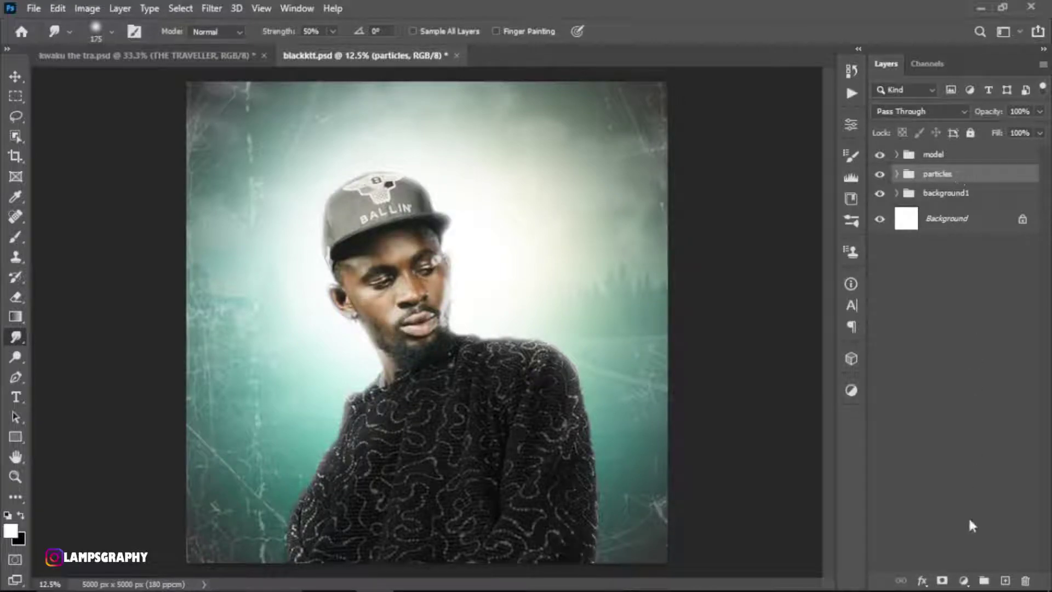
- Add a Gradient Map adjustment using the Blue_20 gradient
click(962, 581)
click(958, 553)
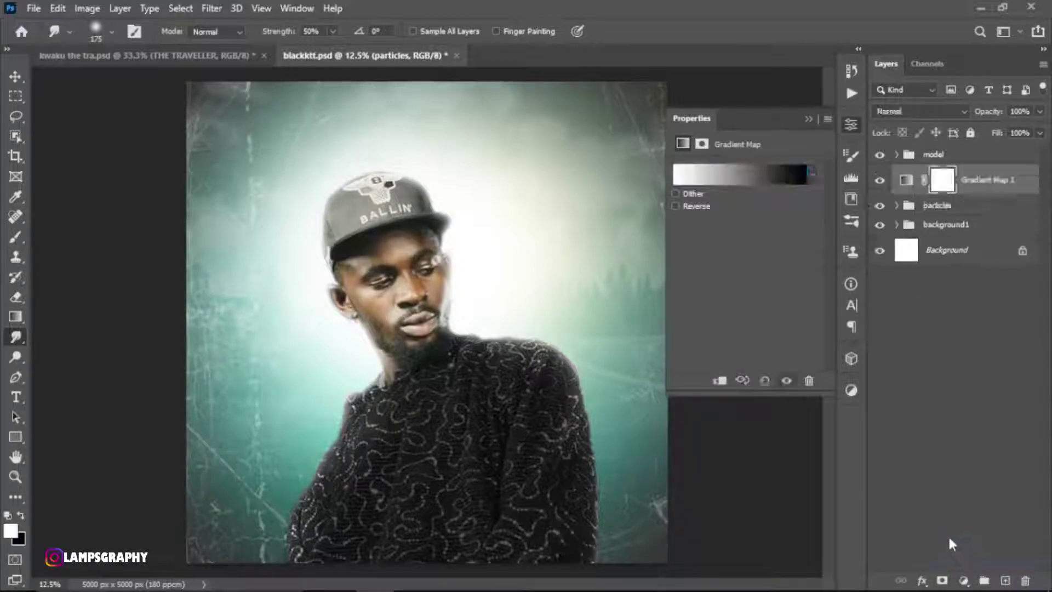
click(785, 181)
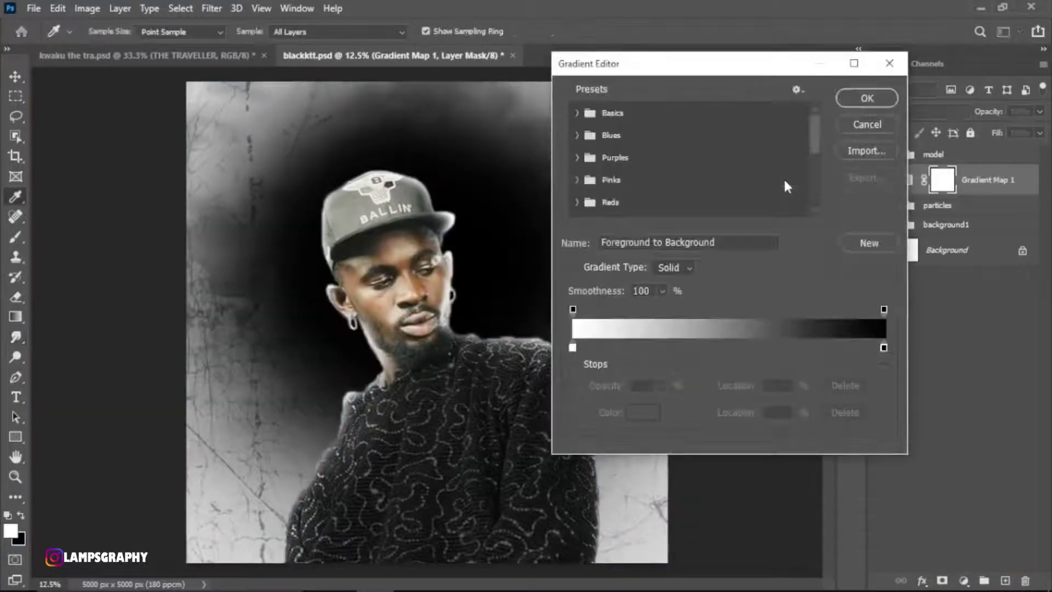
click(585, 137)
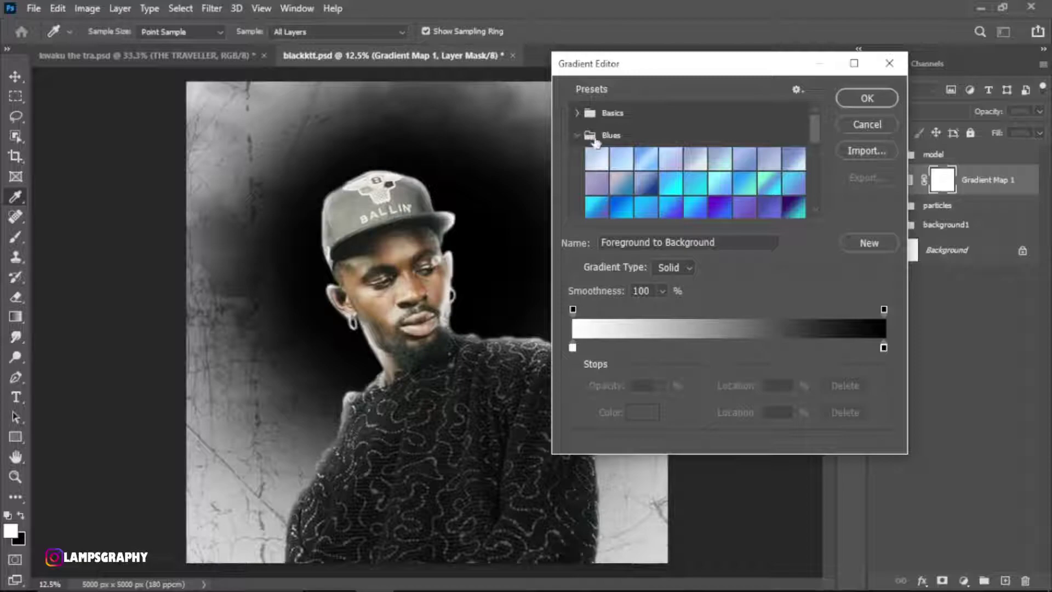
click(621, 212)
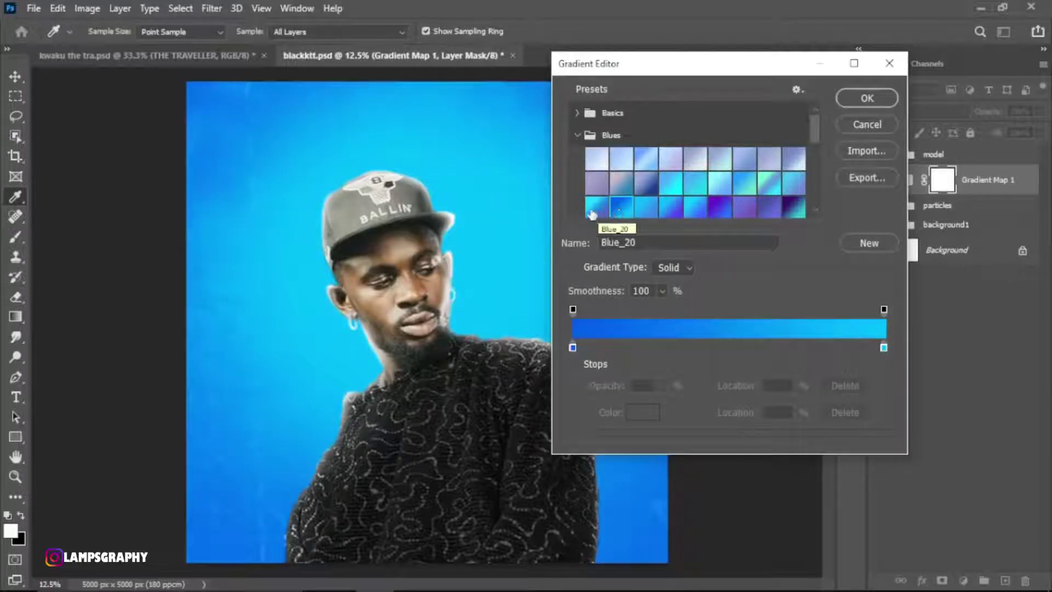
click(590, 208)
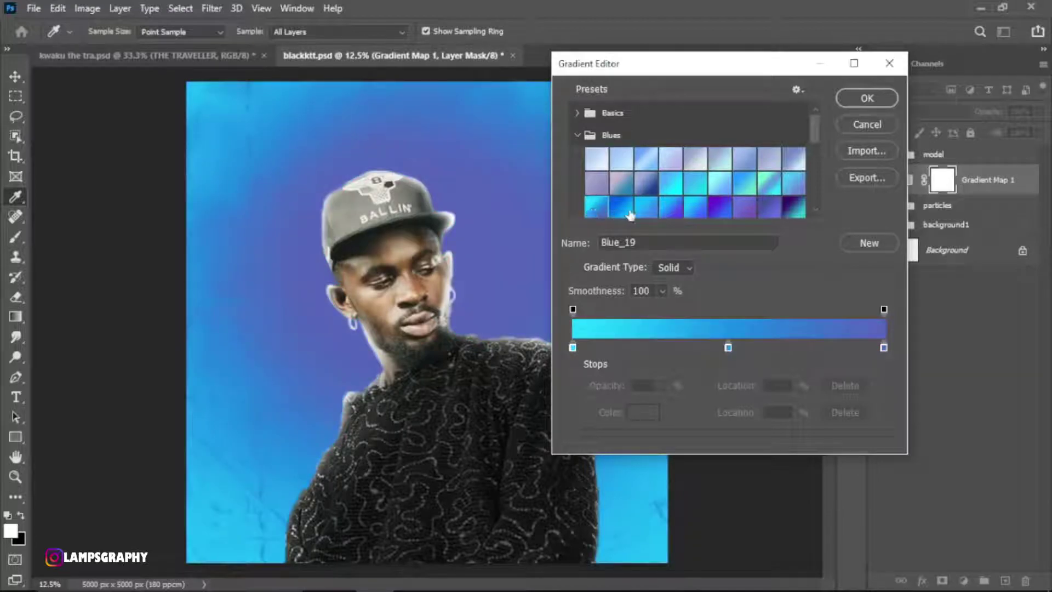
click(626, 208)
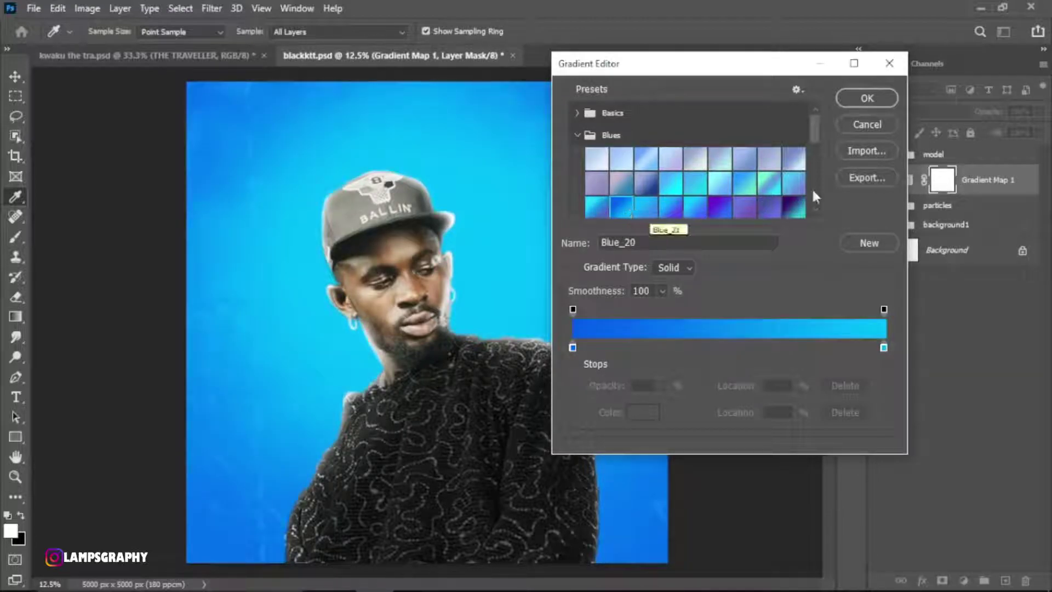
click(876, 98)
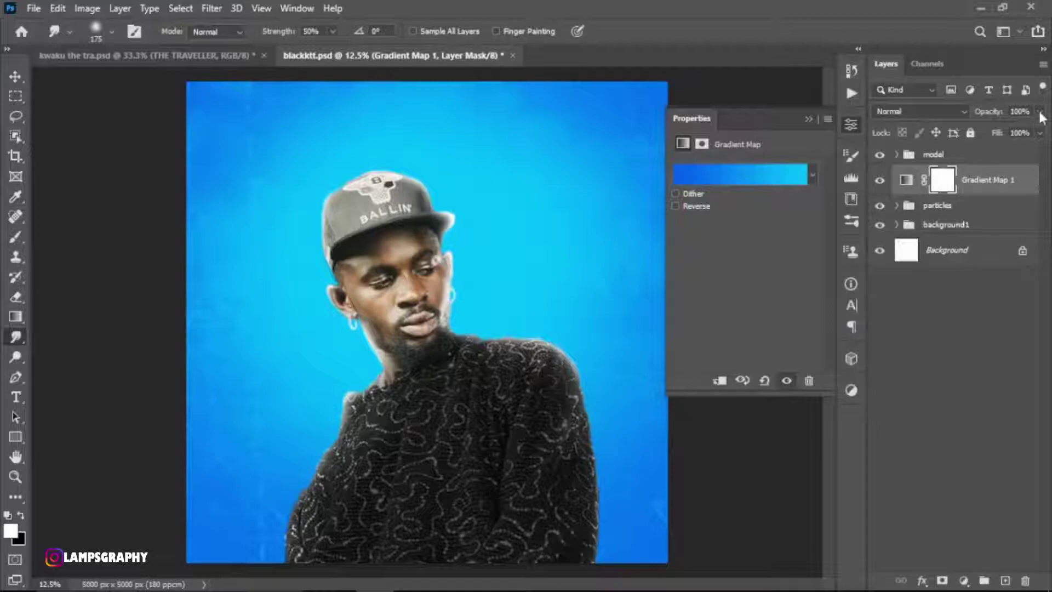
- Lower the Gradient Map's opacity to 18%
click(1039, 112)
drag(1043, 129, 991, 131)
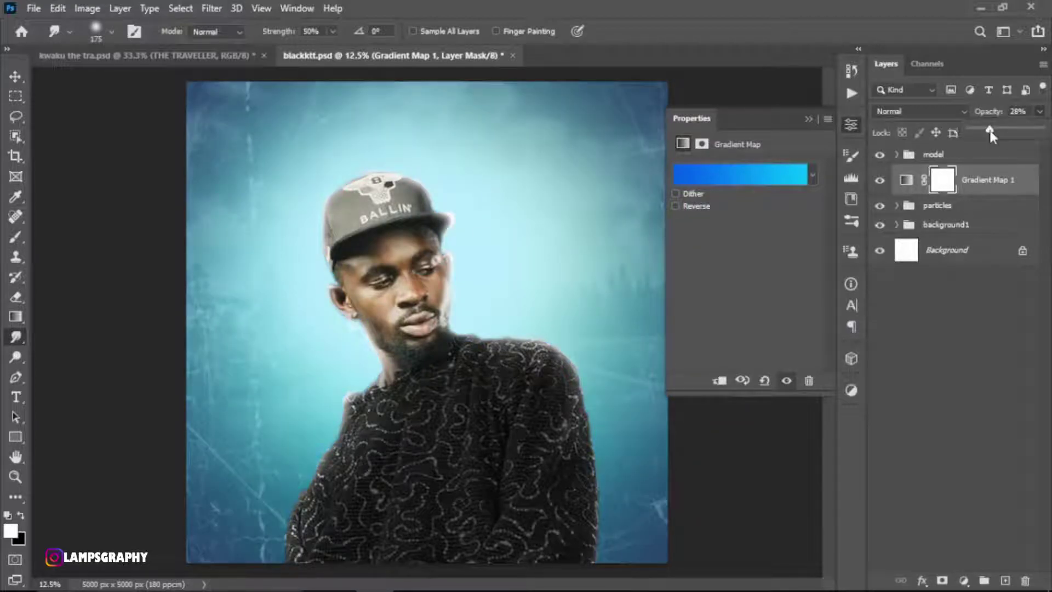
drag(991, 131, 985, 132)
drag(986, 130, 981, 129)
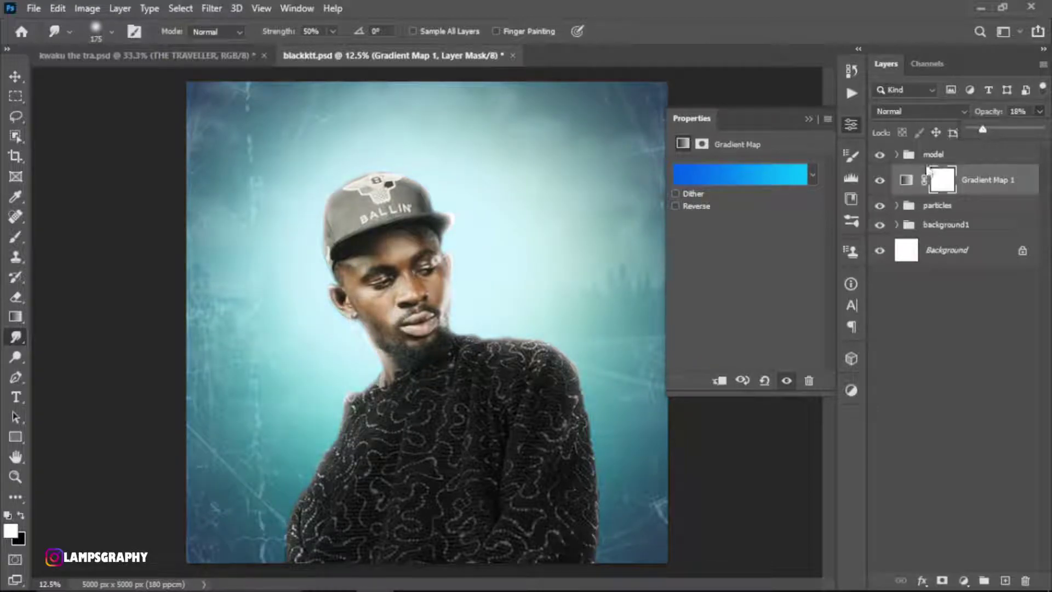
click(809, 119)
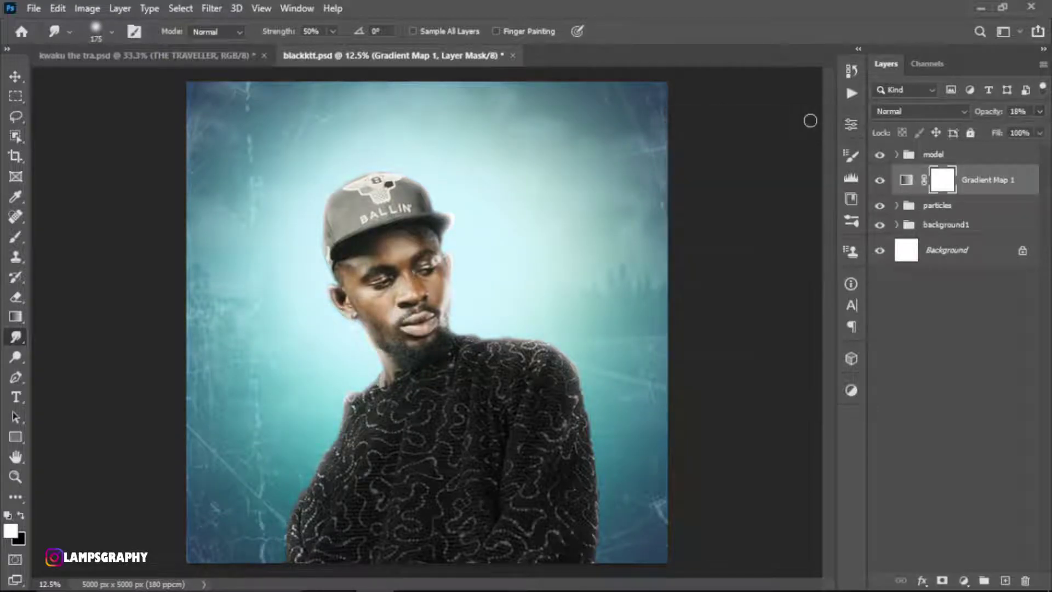
- Toggle the blue tint's visibility to compare, then select the model group
click(878, 179)
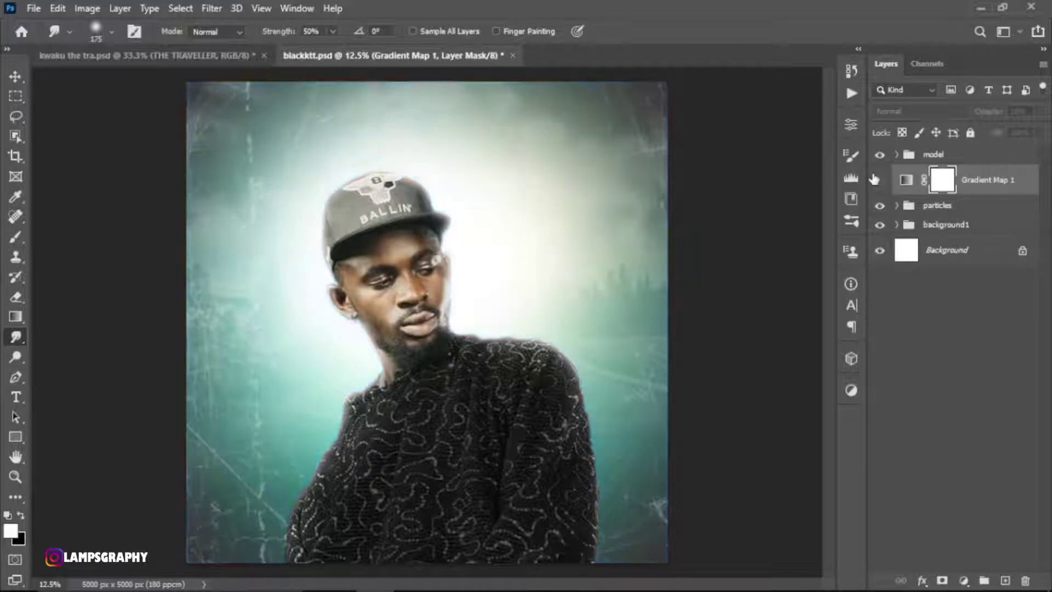
click(877, 179)
click(970, 160)
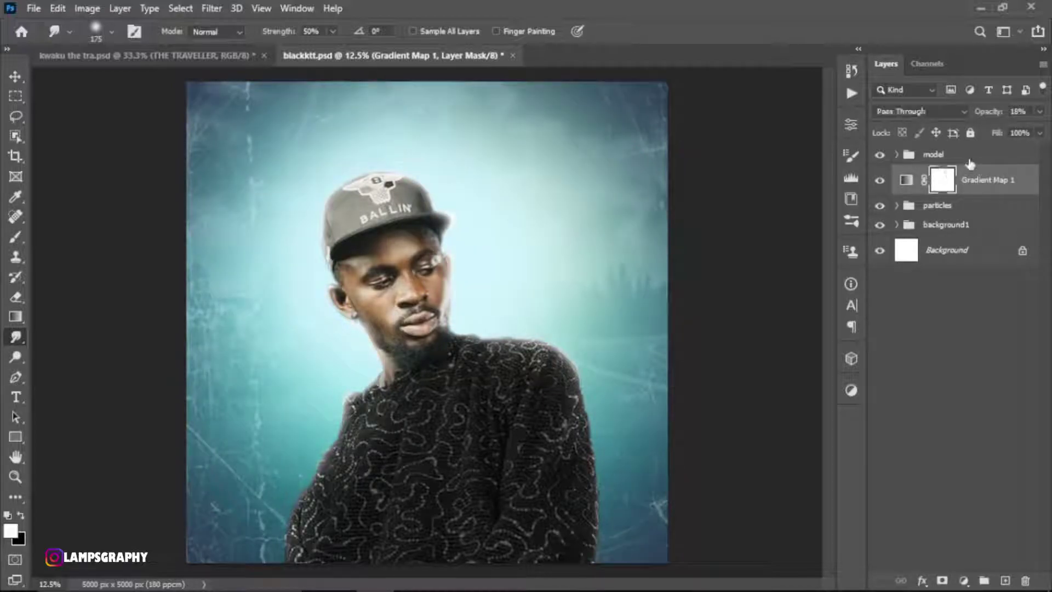
click(975, 175)
click(980, 160)
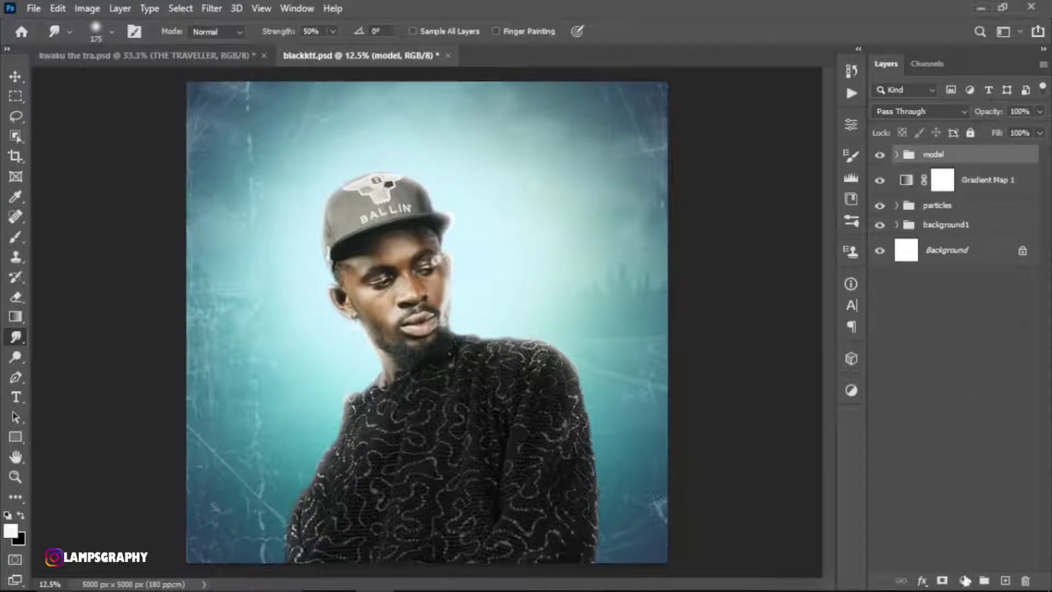
click(963, 580)
- Add a Selective Color adjustment tweaking Reds and Cyans (Cyan +10, Magenta +9, Yellow -9, Black +41)
click(967, 570)
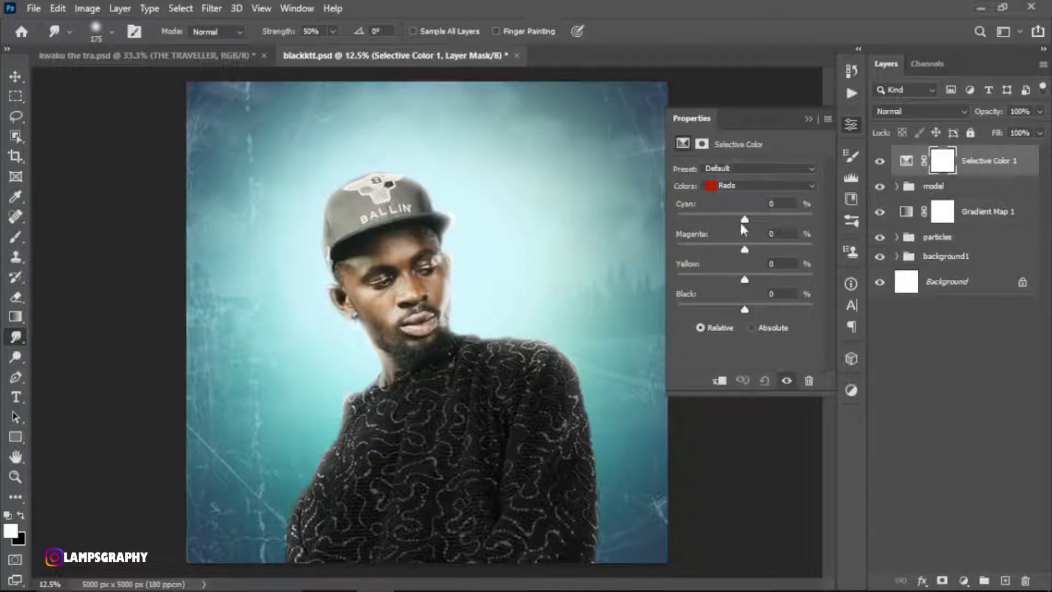
drag(747, 217, 737, 311)
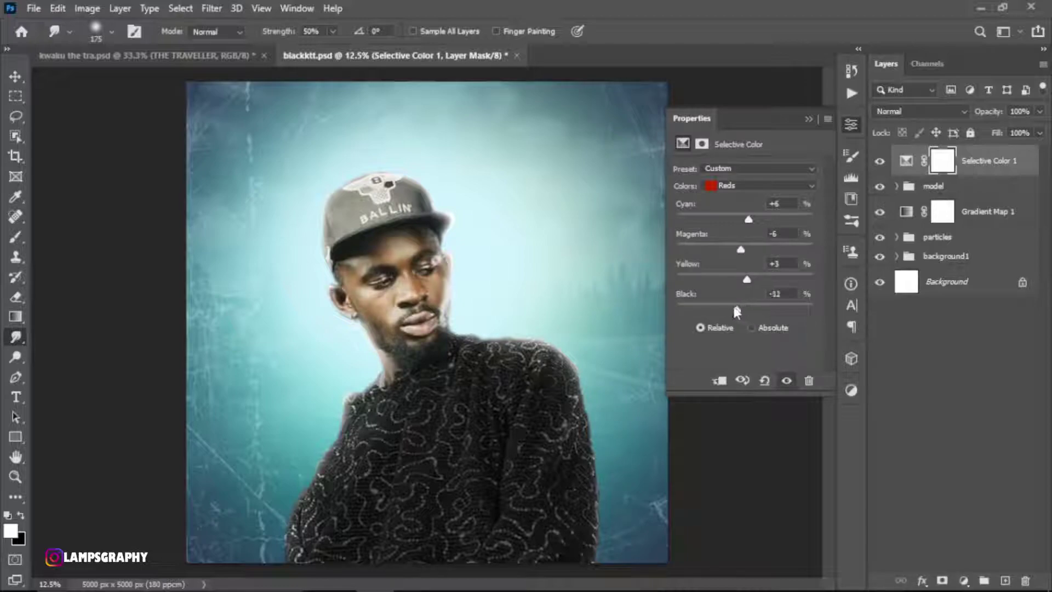
click(740, 185)
click(744, 237)
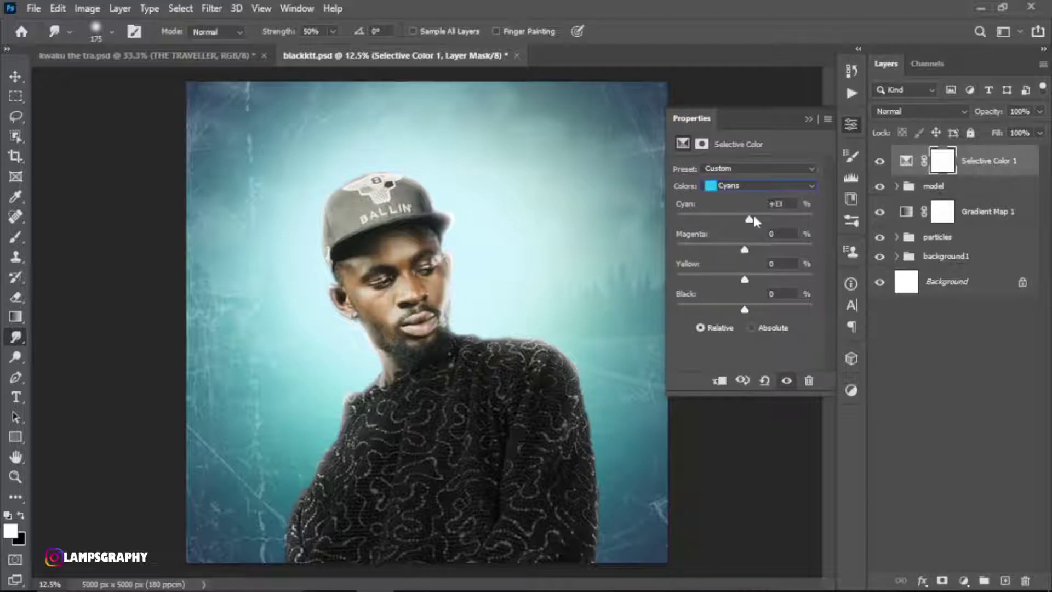
mouse_move(754, 219)
mouse_down()
mouse_move(739, 281)
mouse_move(778, 311)
mouse_up()
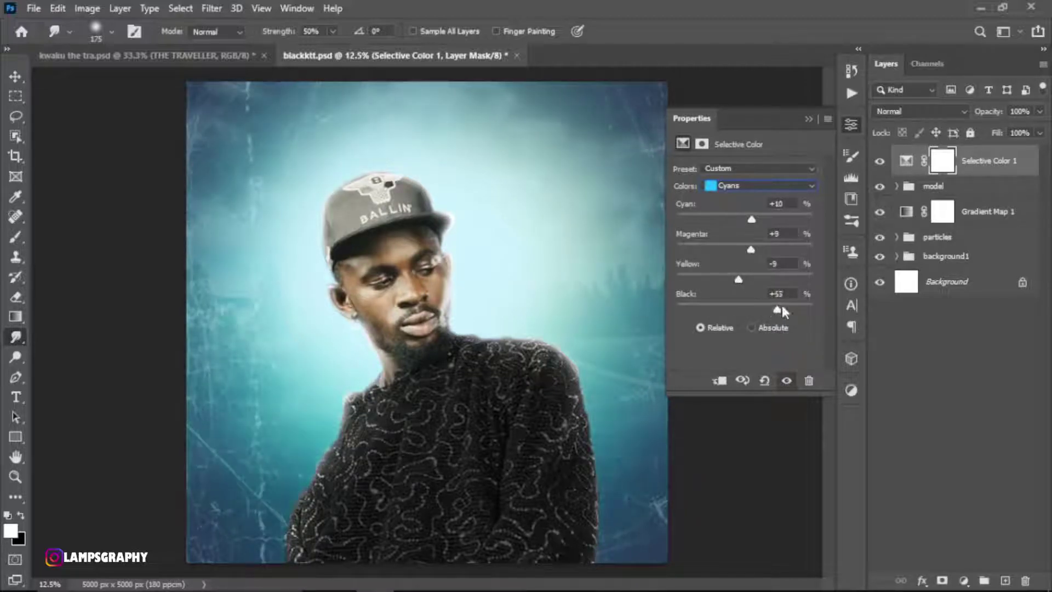
- Set Selective Color 1 to 82% opacity and toggle its visibility to compare
click(809, 118)
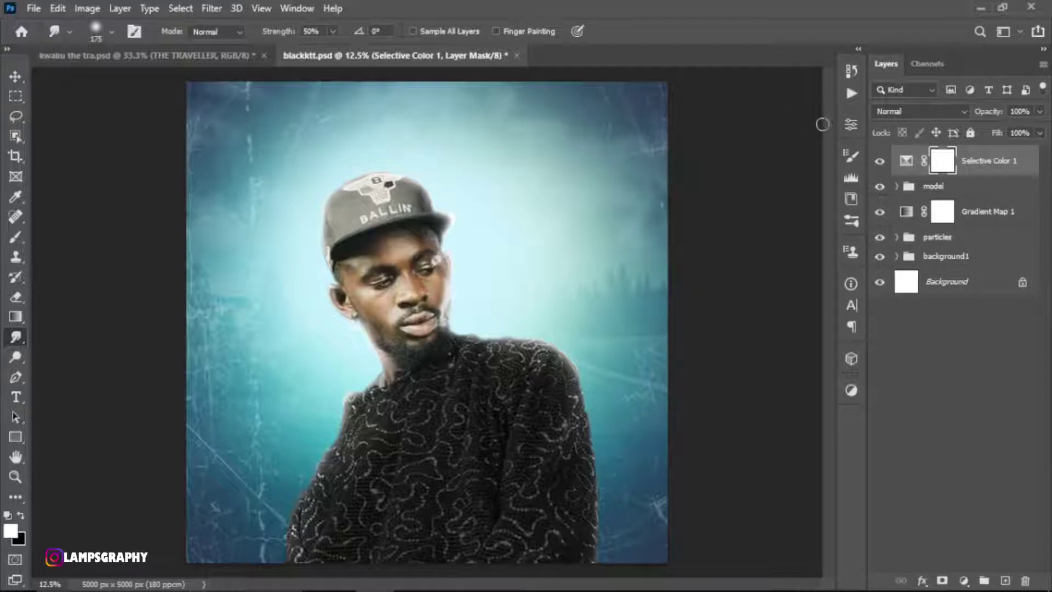
click(1040, 112)
drag(1040, 130, 1027, 130)
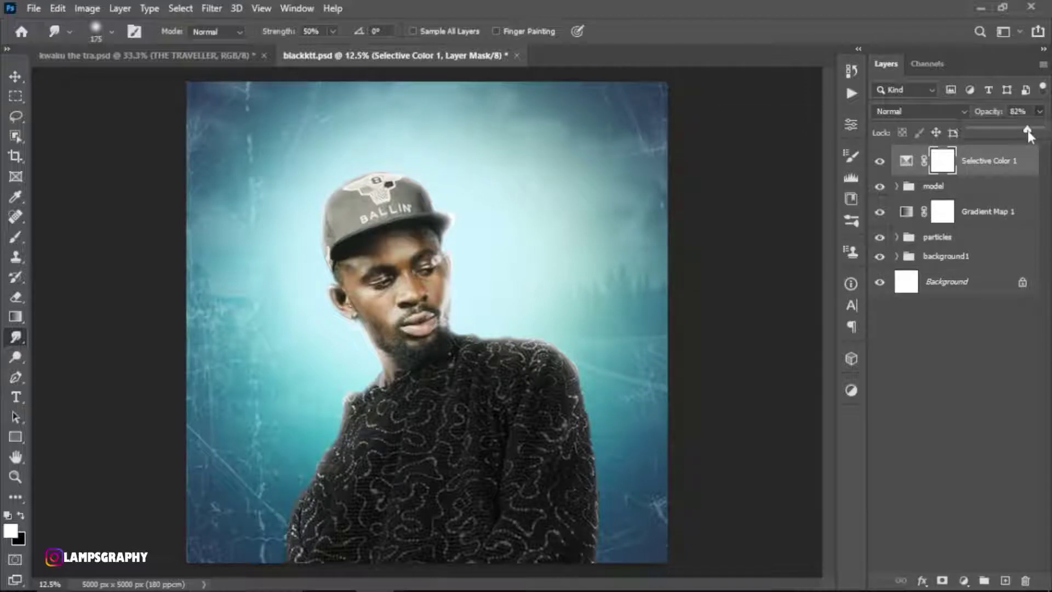
click(880, 161)
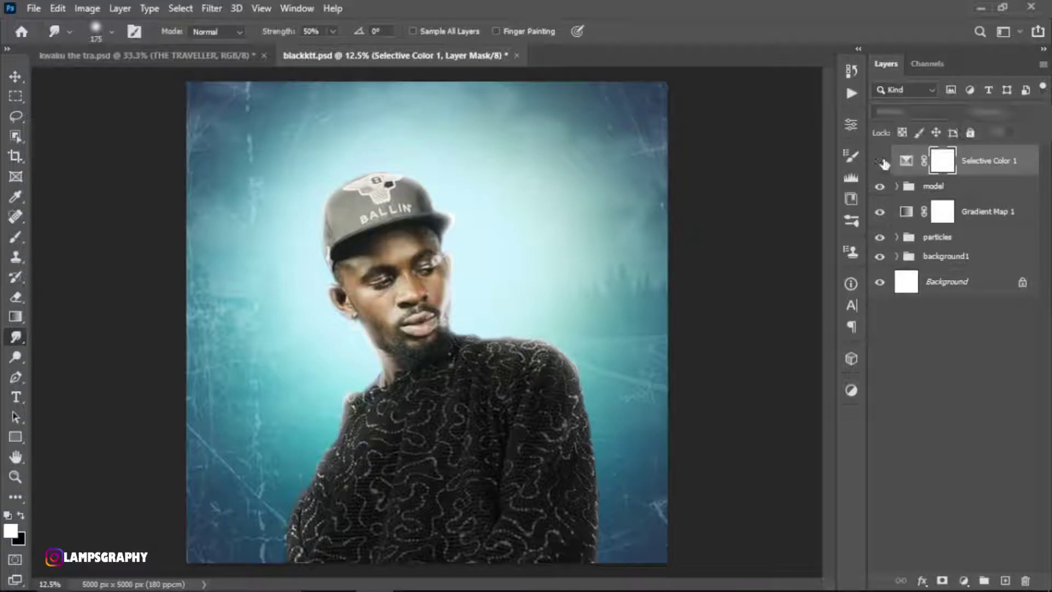
click(880, 161)
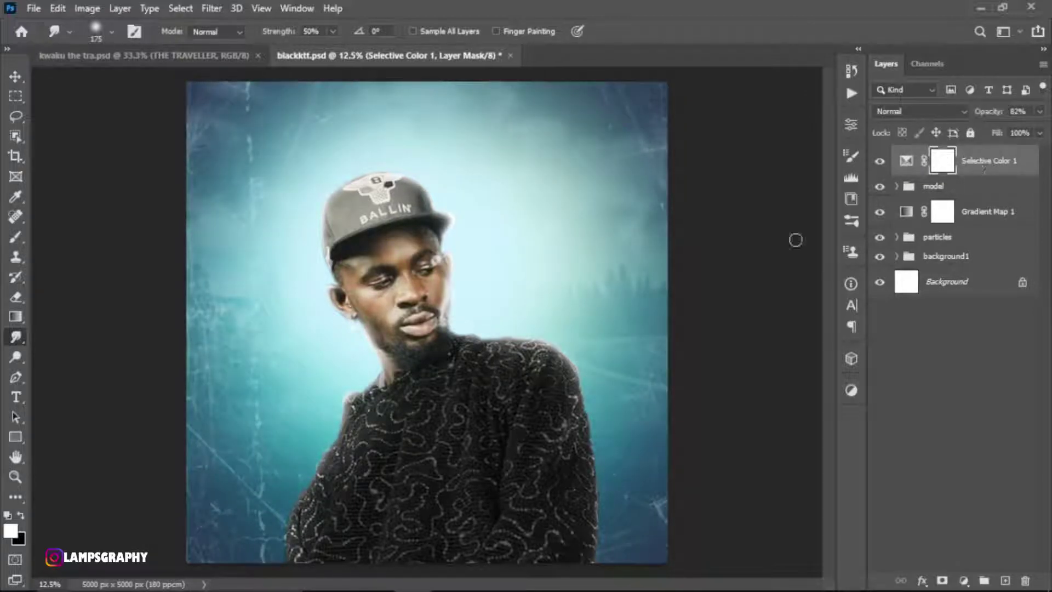
- Place the 7168303 fire-particles image along the bottom edge of the cover
click(374, 575)
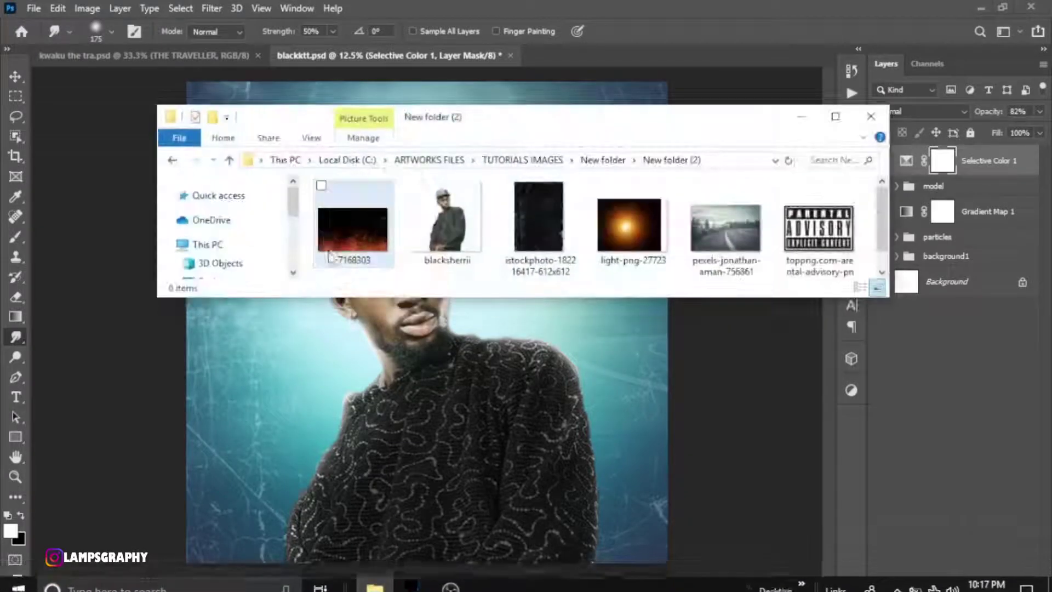
drag(363, 253, 378, 482)
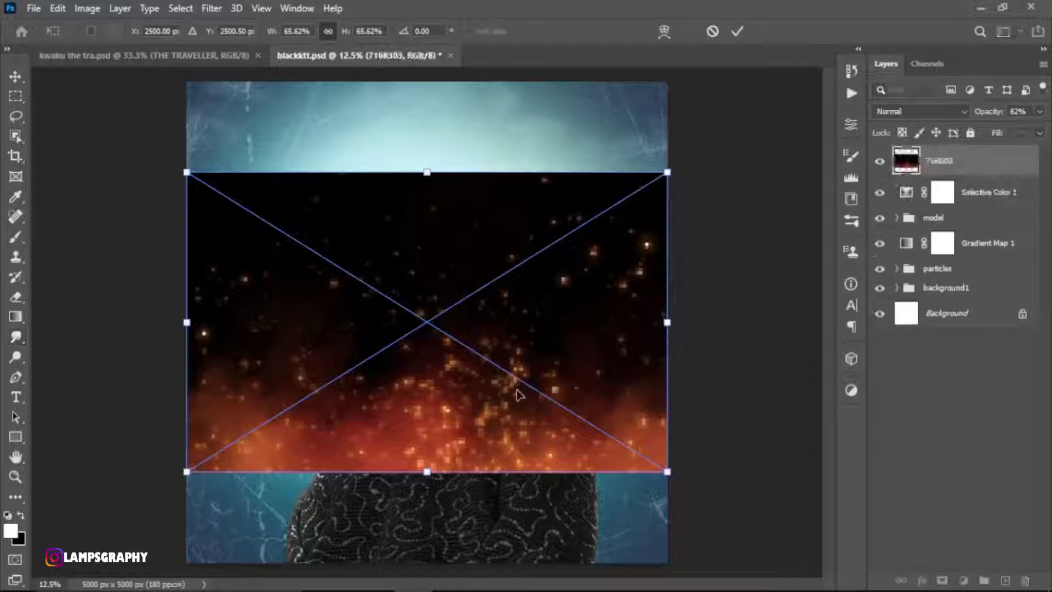
drag(518, 376, 518, 469)
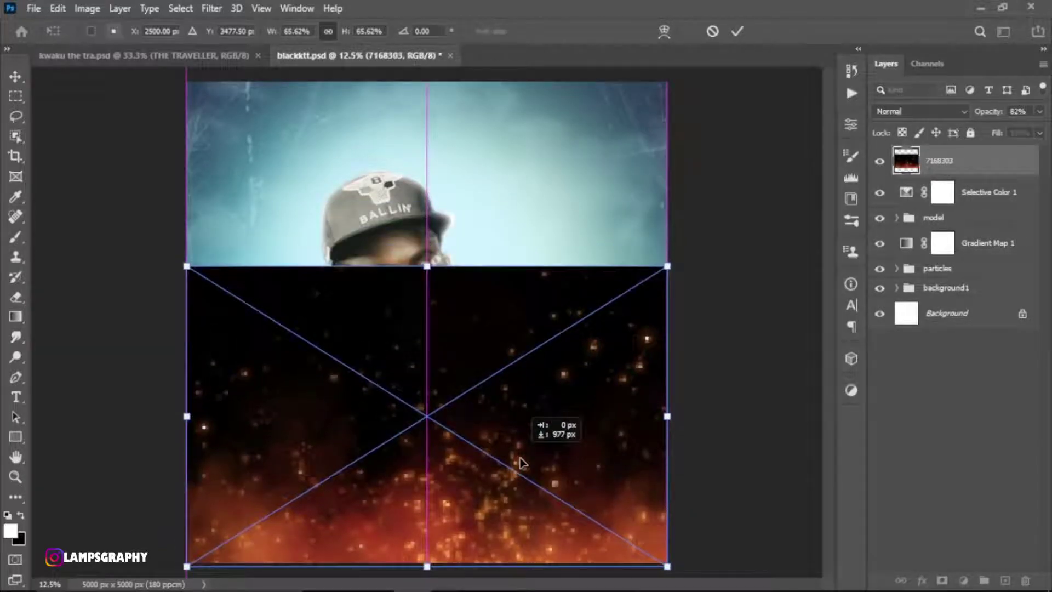
click(740, 33)
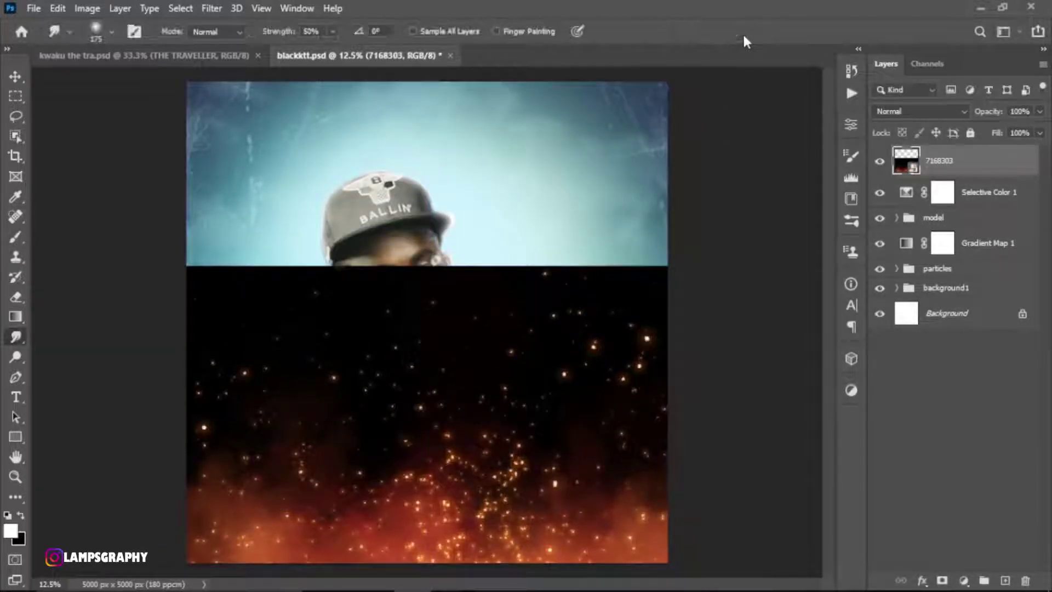
- Blend the fire-particles layer in Screen mode at 84% opacity
click(932, 111)
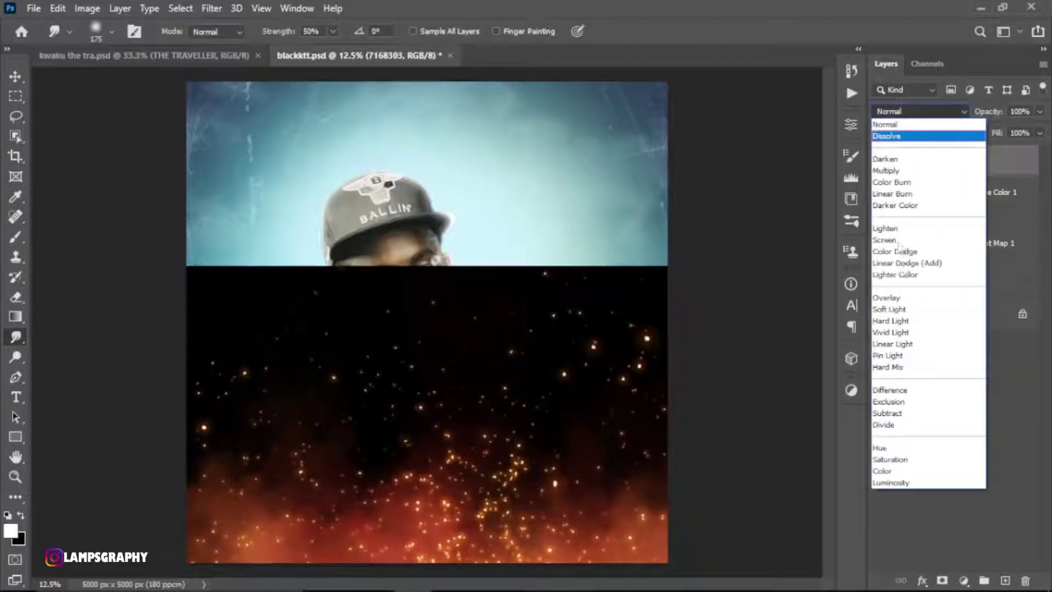
click(897, 241)
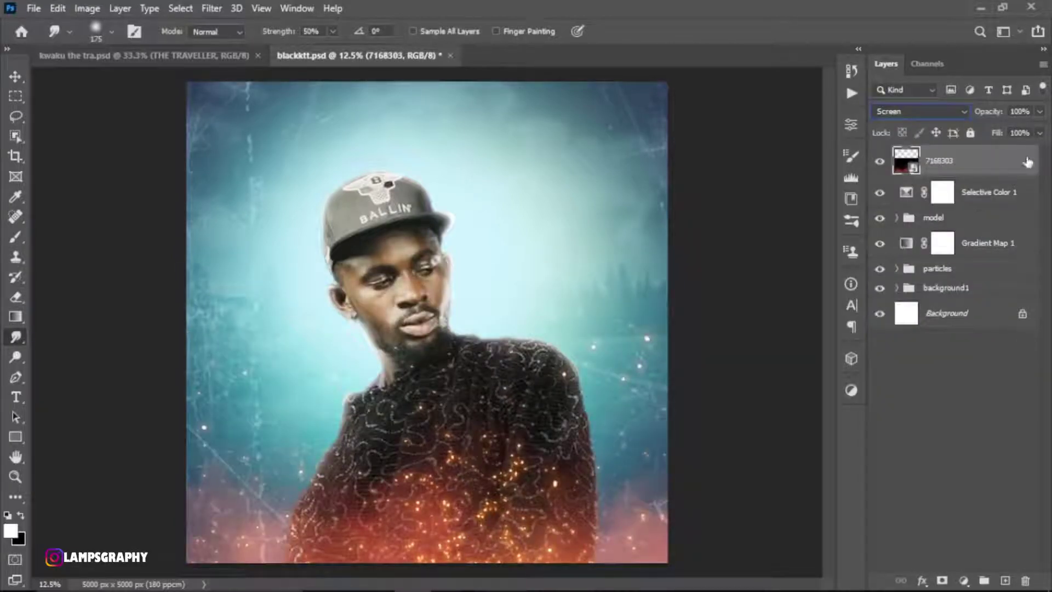
click(1040, 111)
drag(1040, 128, 1028, 131)
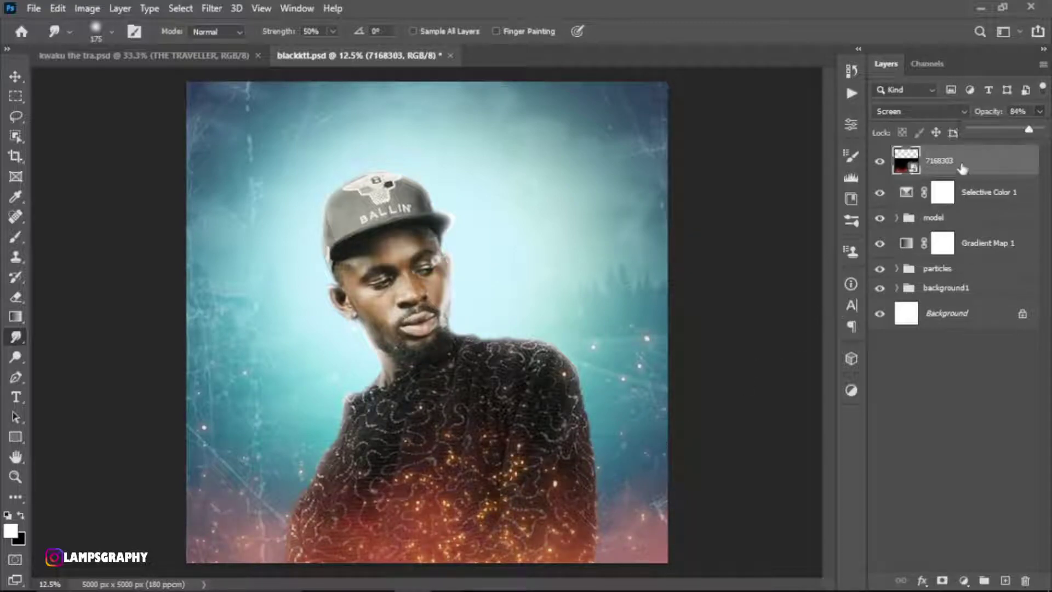
click(963, 168)
- Apply Levels to the embers layer with the white input pulled down to 221
key(ctrl+l)
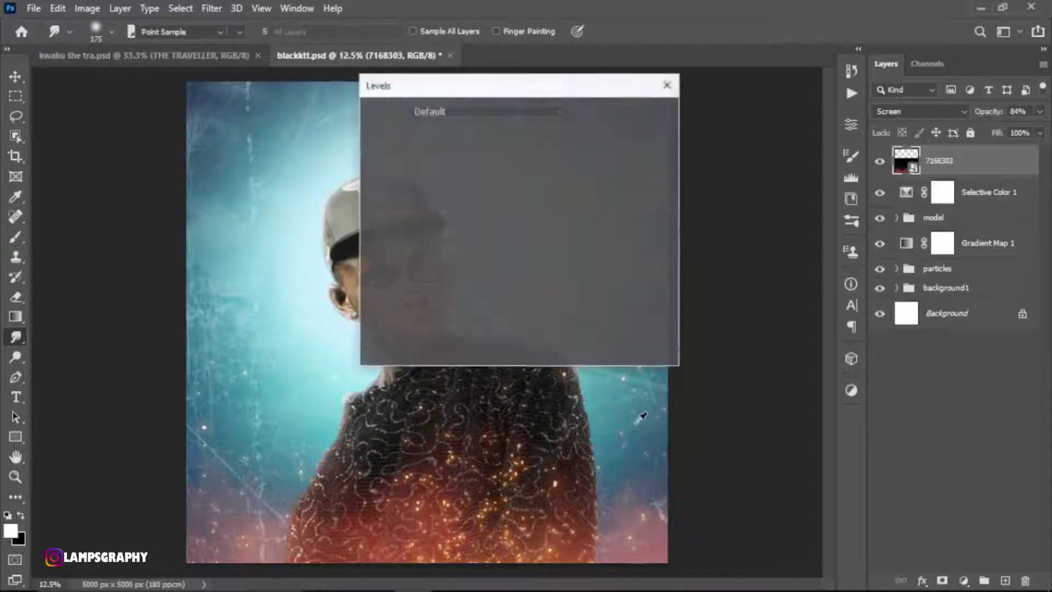
drag(526, 85, 630, 91)
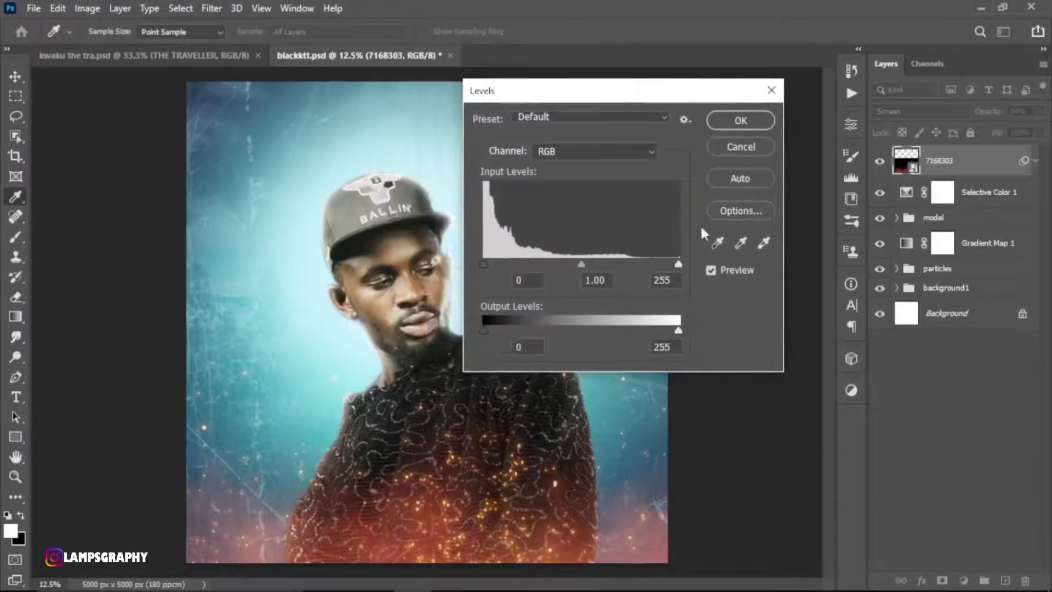
drag(679, 263, 653, 264)
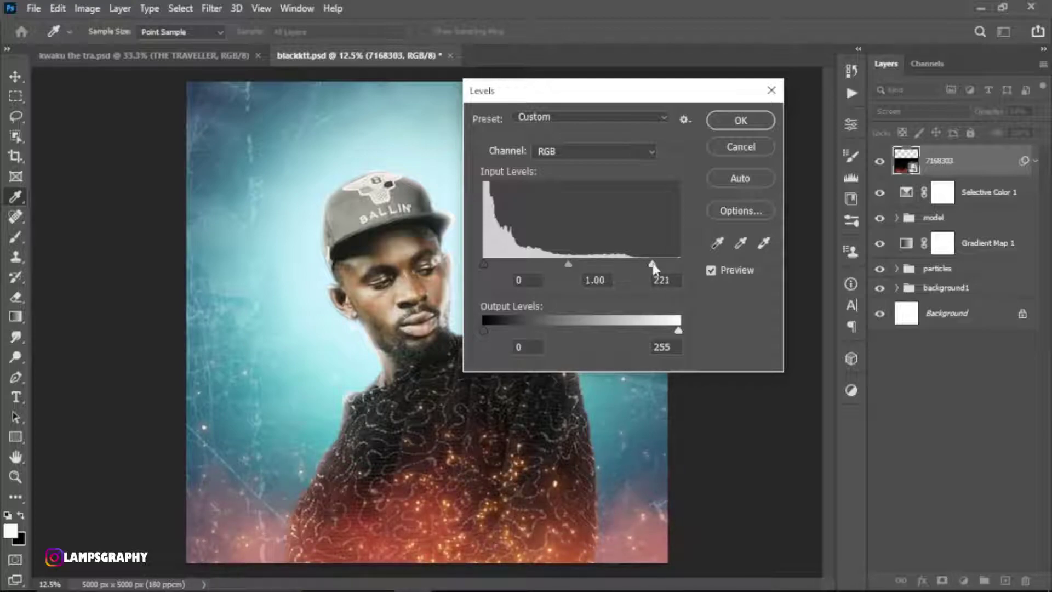
click(764, 123)
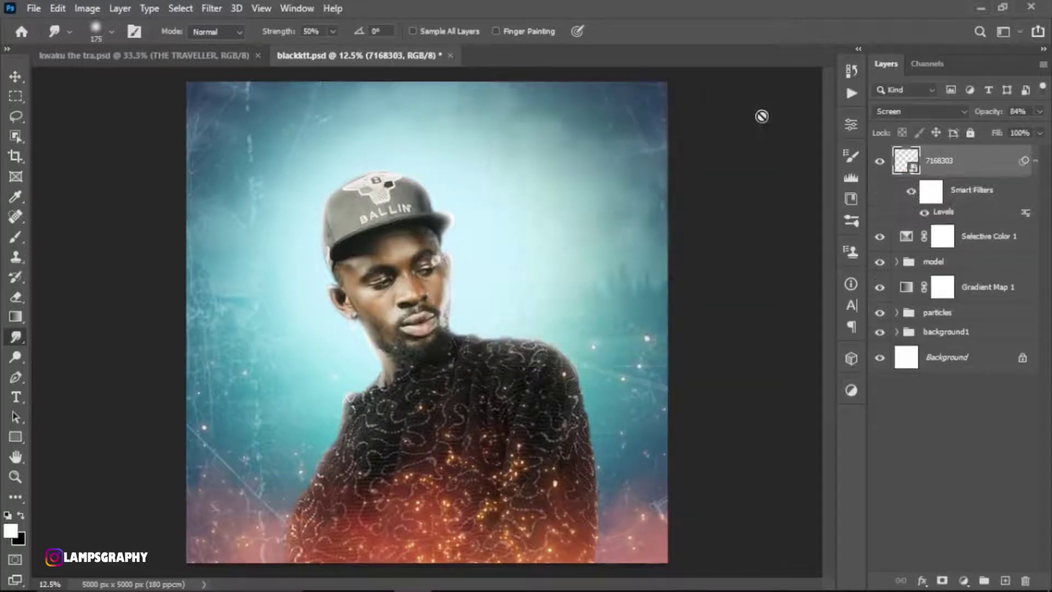
- Blur the 7168303 embers layer with a 2.6-pixel Gaussian Blur
click(211, 8)
mouse_move(235, 219)
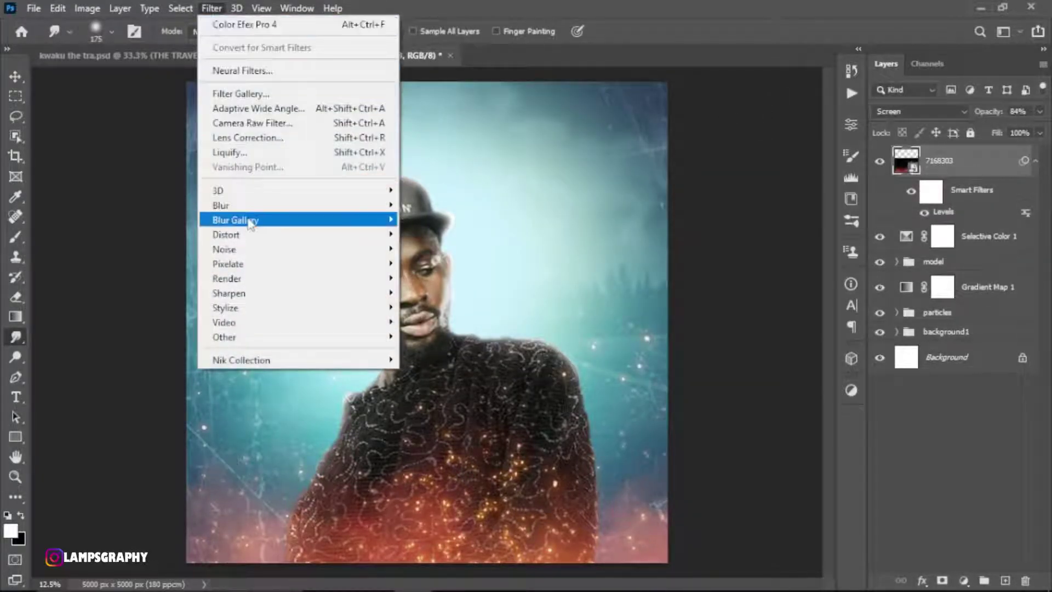
click(444, 264)
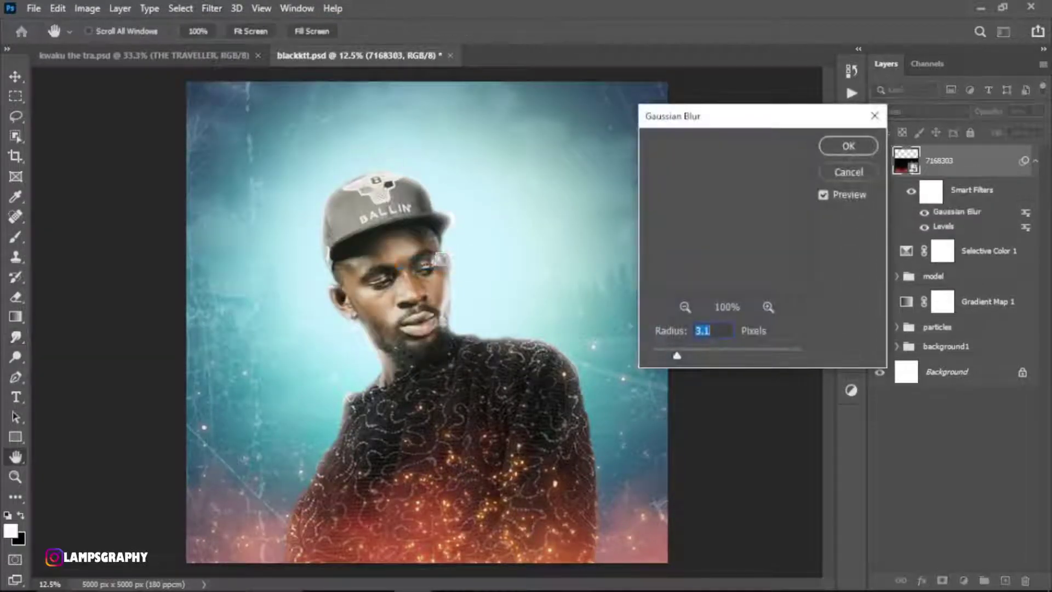
drag(677, 355, 673, 362)
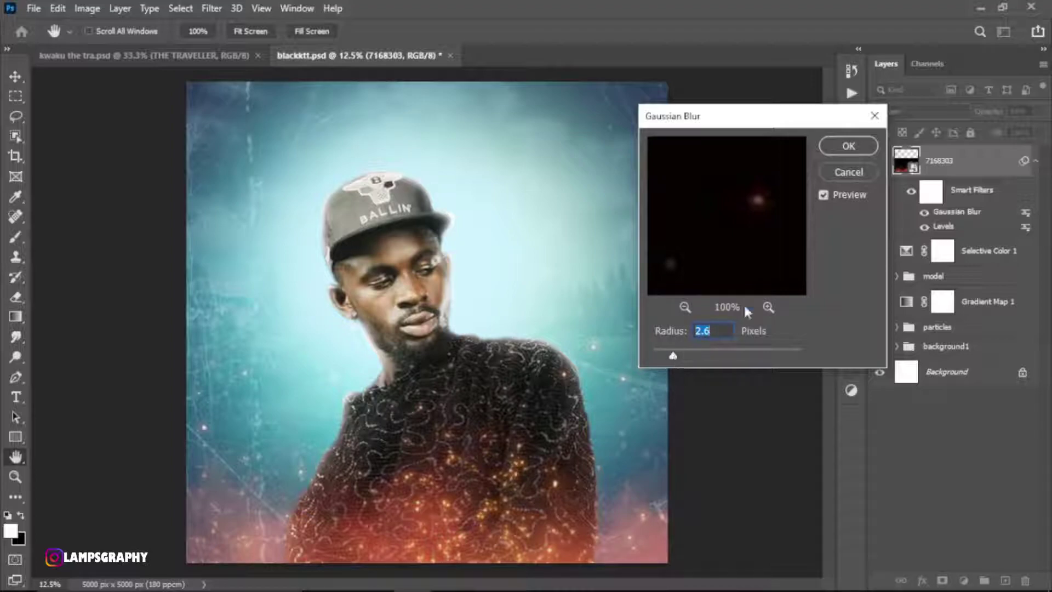
click(839, 153)
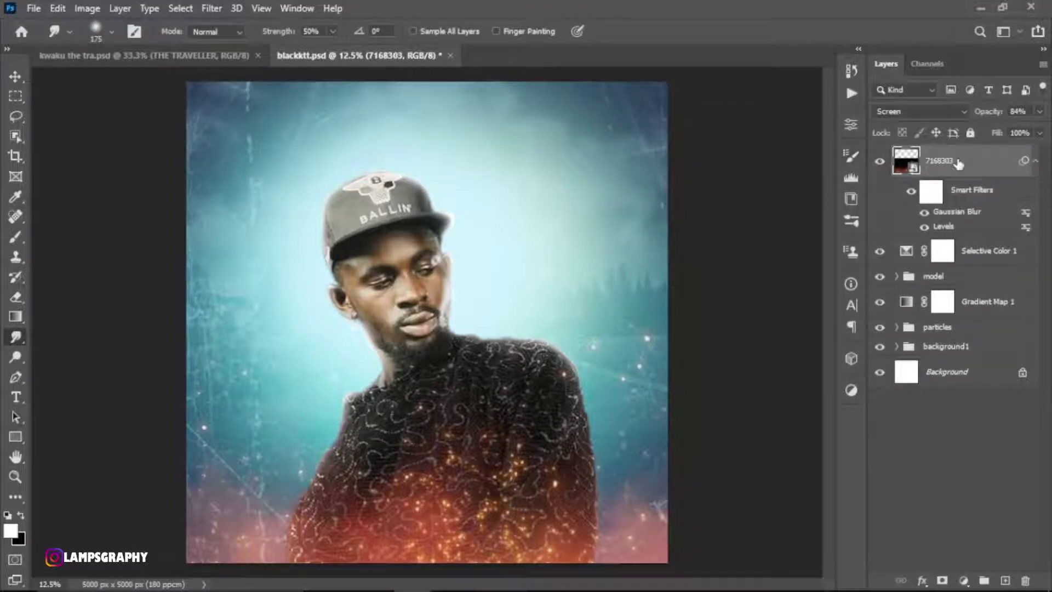
- Stamp all visible layers into a new layer and grade it with Color Efex Pro 4's Ink at 67% strength
key(ctrl+shift+alt+e)
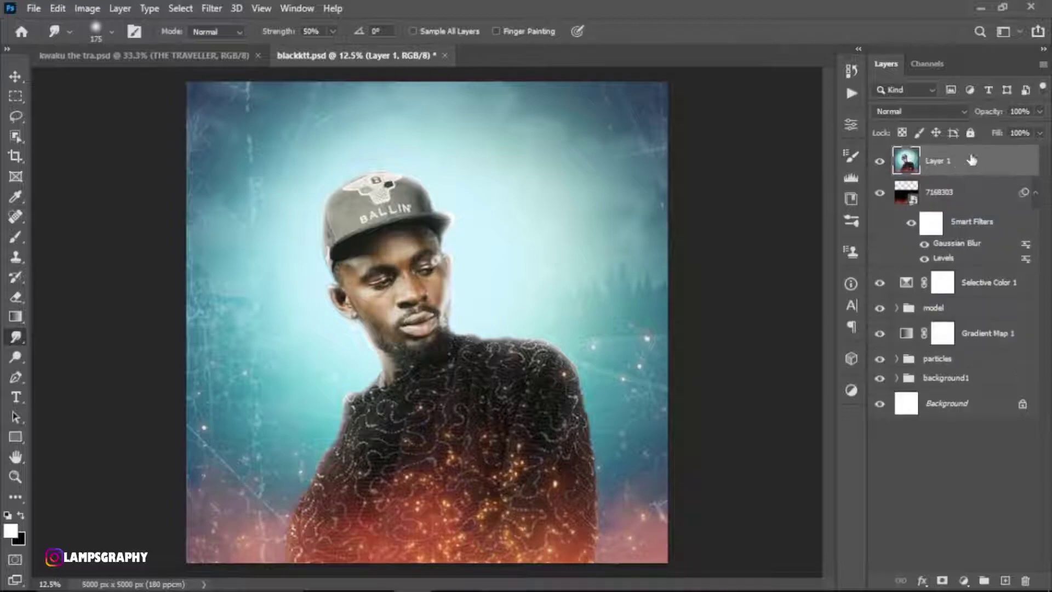
click(212, 9)
mouse_move(240, 360)
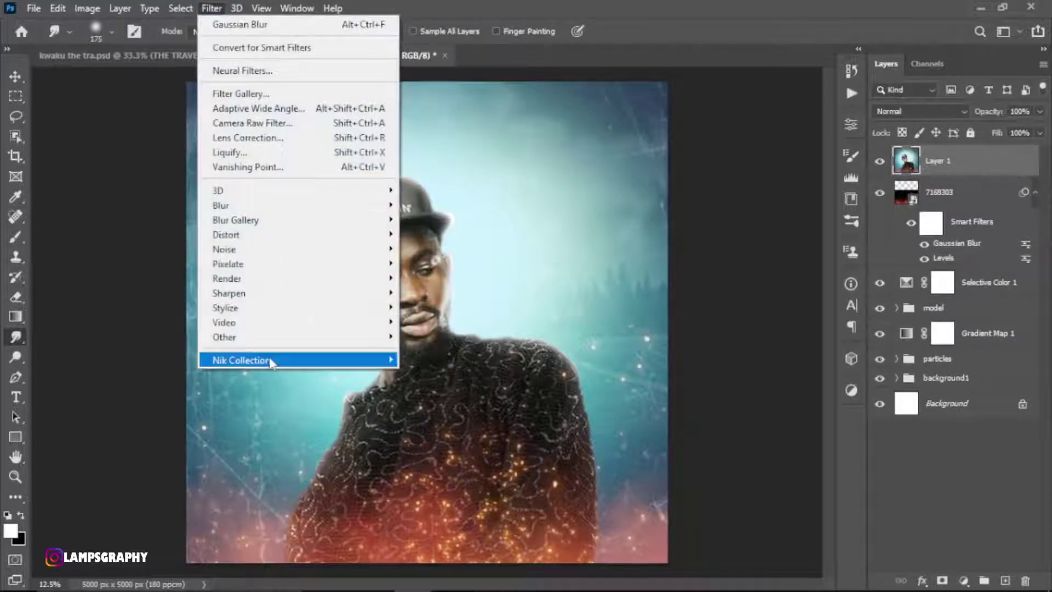
click(450, 374)
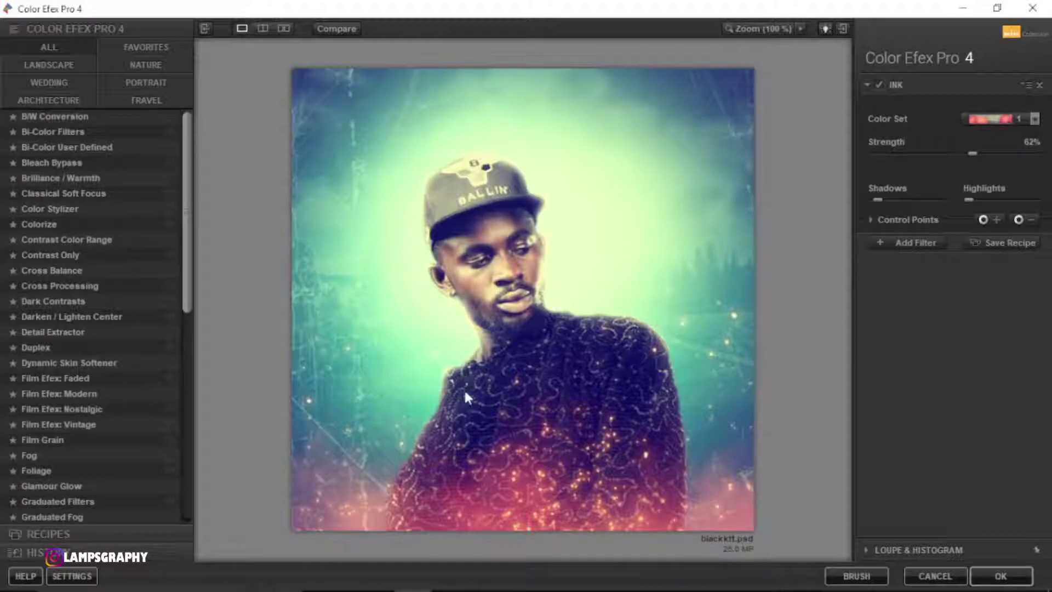
click(330, 30)
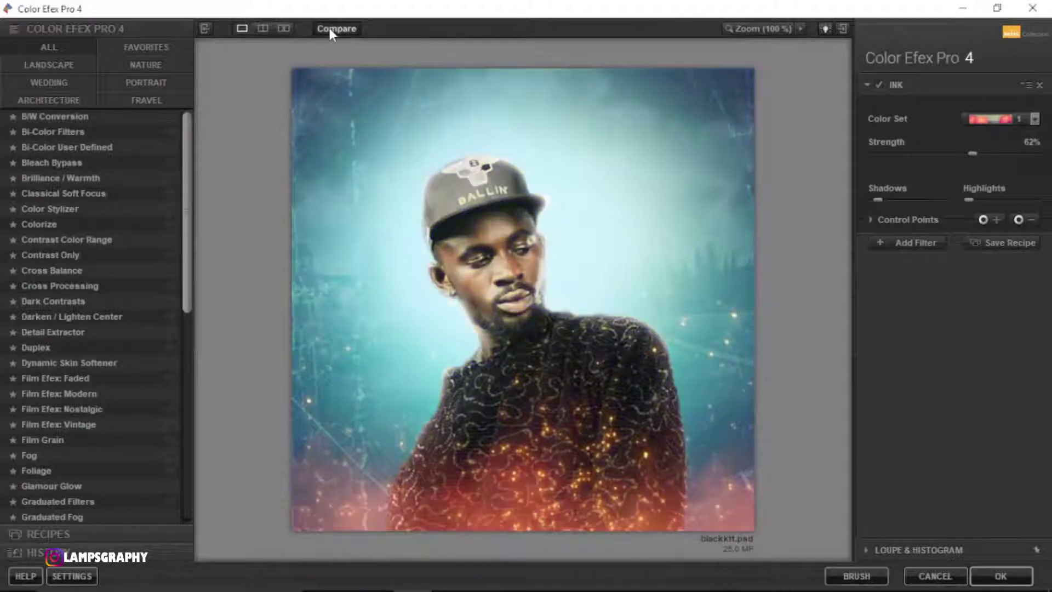
click(330, 30)
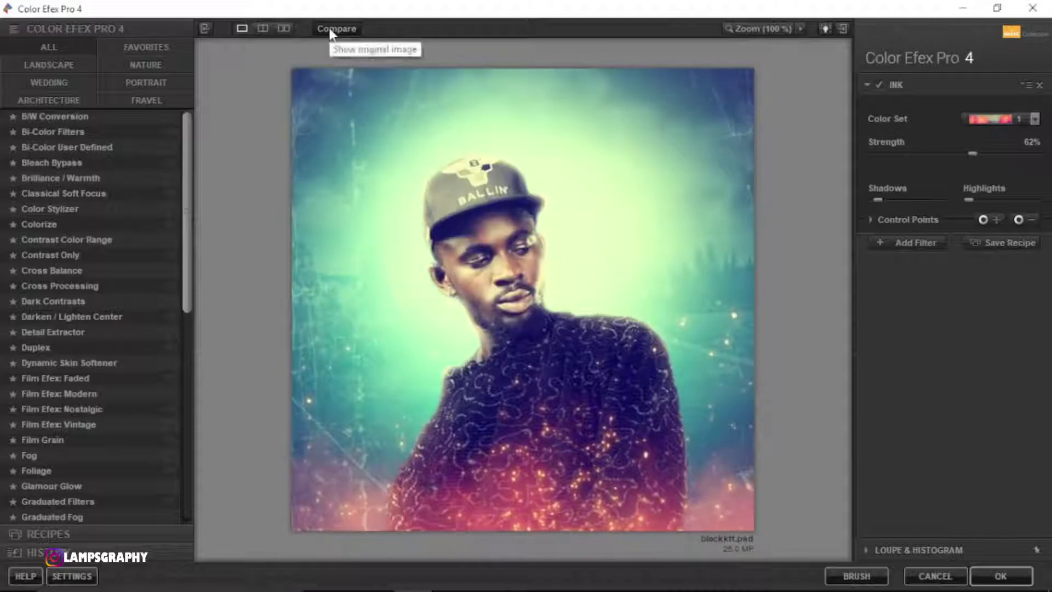
drag(971, 157, 963, 154)
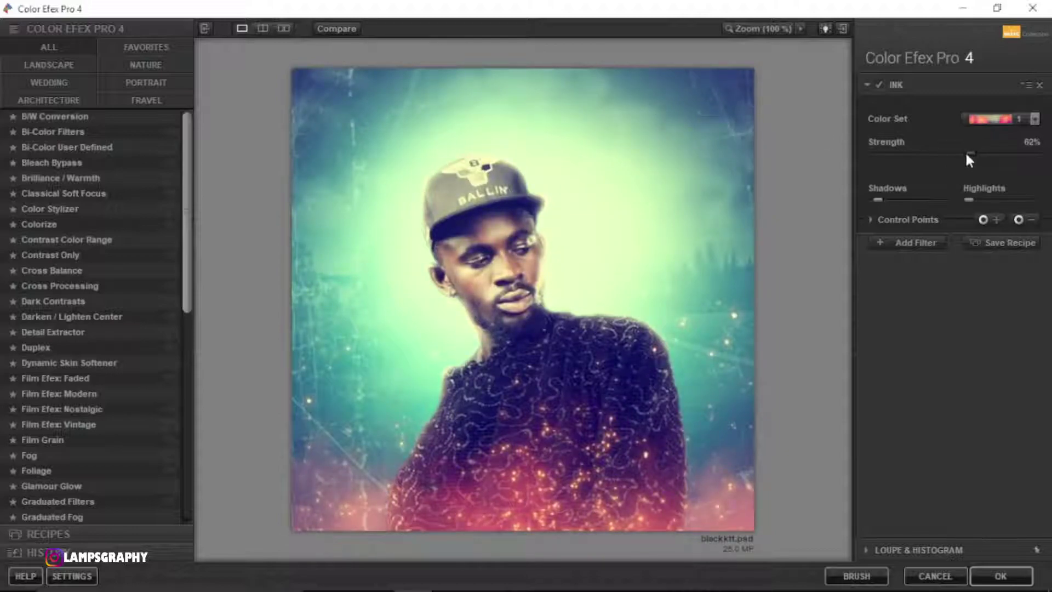
click(348, 28)
click(993, 574)
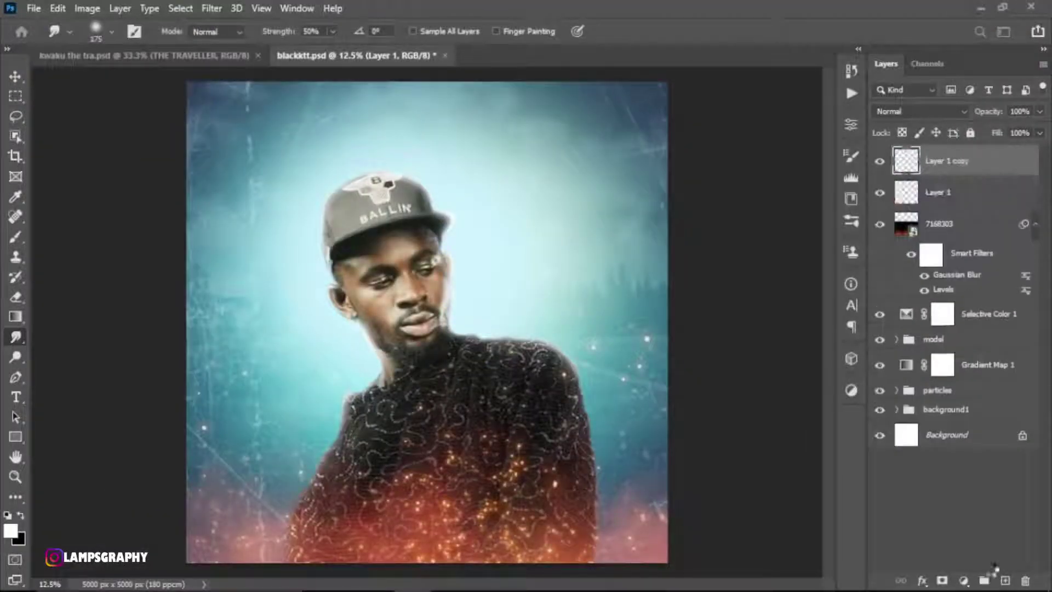
- Lower the Ink (CEP 4) layer's opacity to 88%
click(1039, 111)
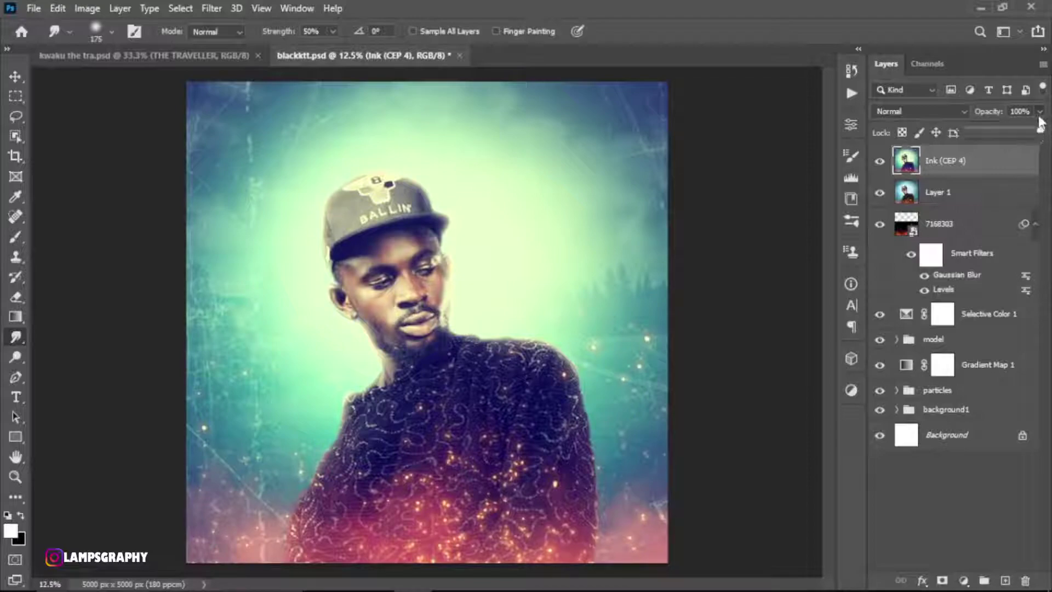
drag(1037, 130, 1030, 132)
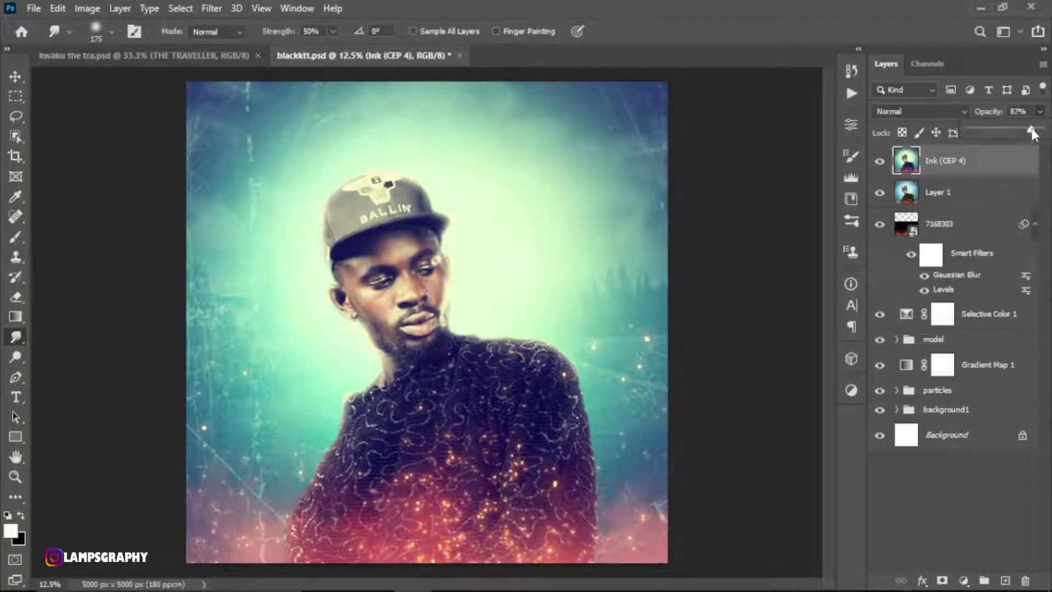
click(1011, 164)
click(213, 8)
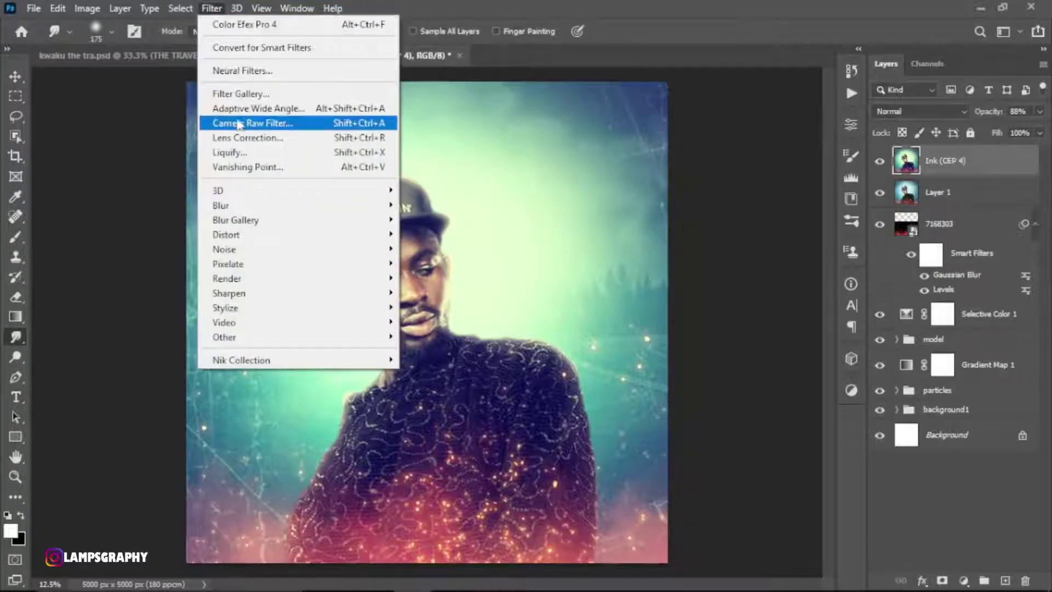
- In Camera Raw, add Grain 2 and a slight -8 vignette
click(236, 122)
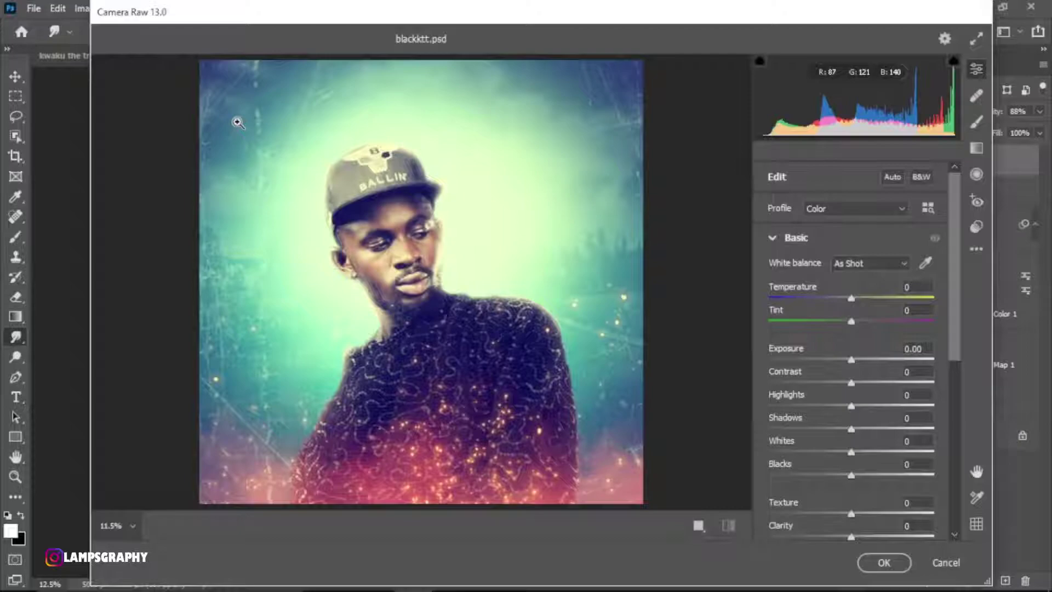
drag(956, 368, 964, 540)
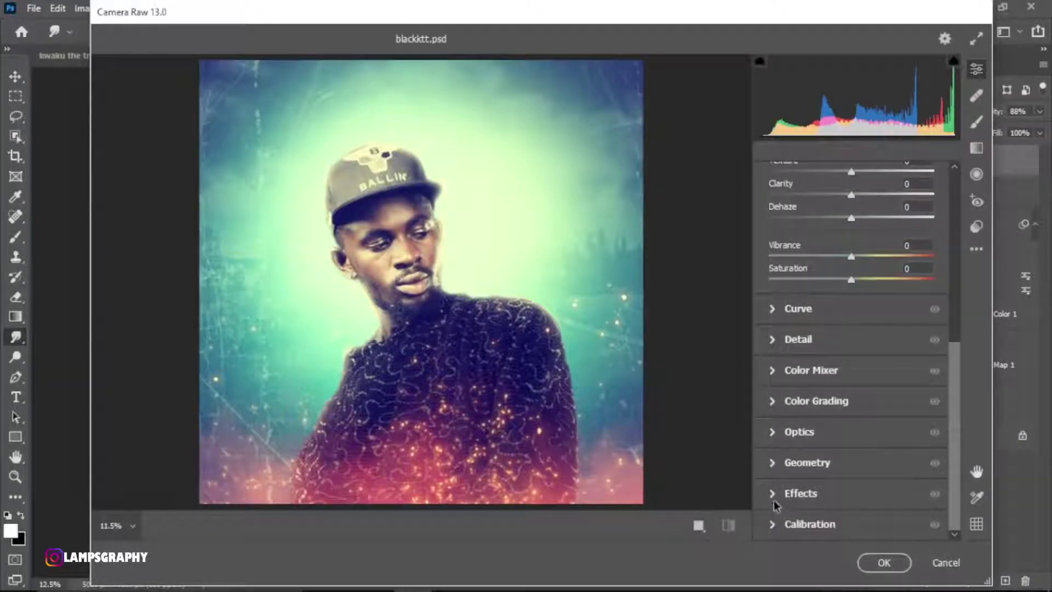
click(774, 500)
click(770, 492)
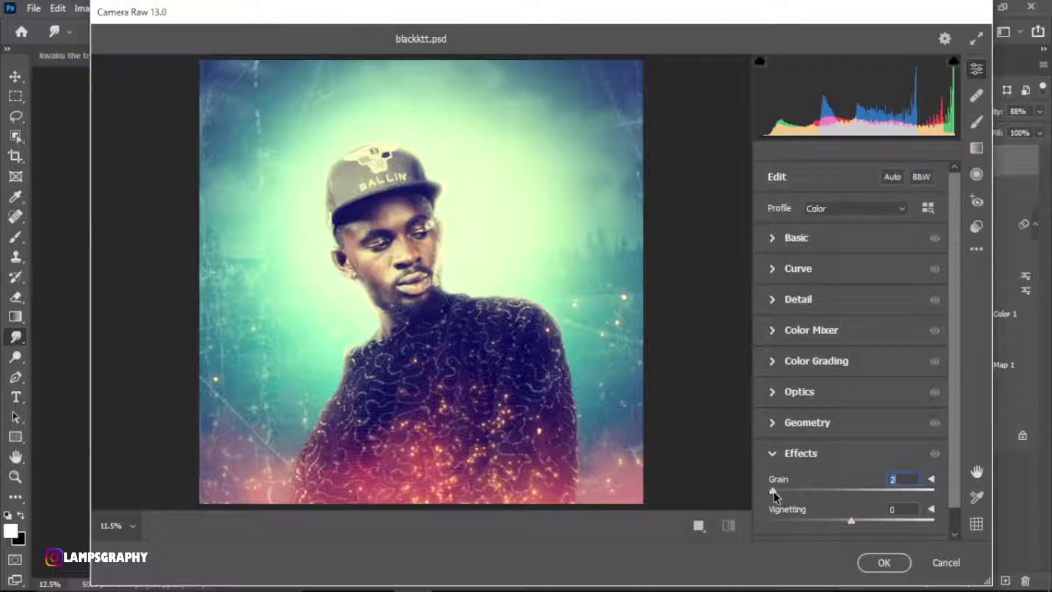
drag(851, 520, 842, 521)
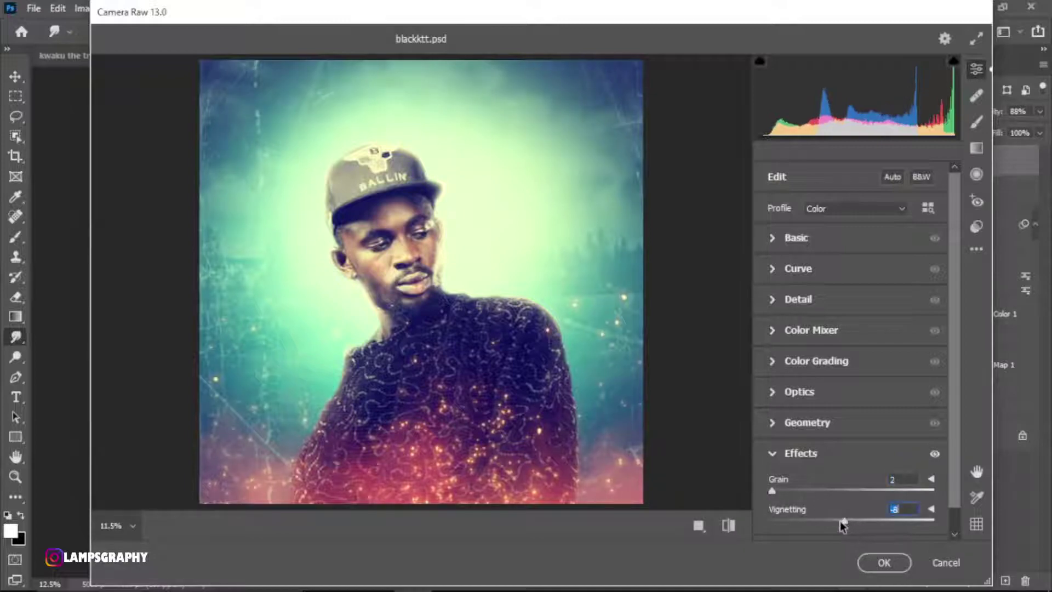
- Set Blacks -11, Texture -2, Clarity -3, Dehaze +2 and apply the filter
click(796, 237)
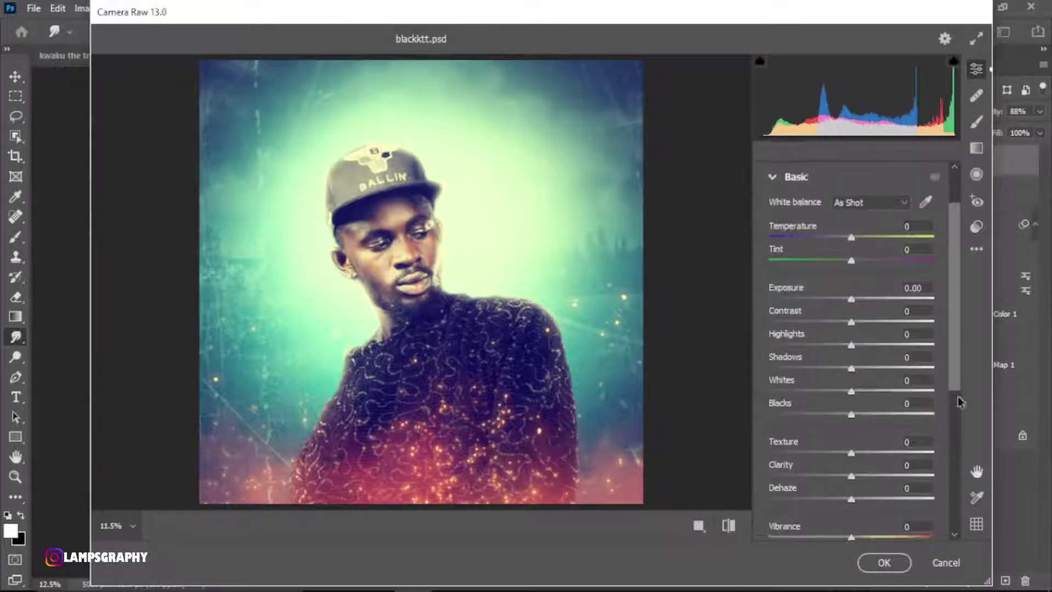
scroll(857, 423, down, 5)
click(857, 423)
scroll(851, 395, up, 2)
mouse_move(851, 386)
mouse_down()
mouse_move(830, 387)
mouse_move(849, 388)
mouse_move(853, 434)
mouse_up()
drag(851, 349, 842, 353)
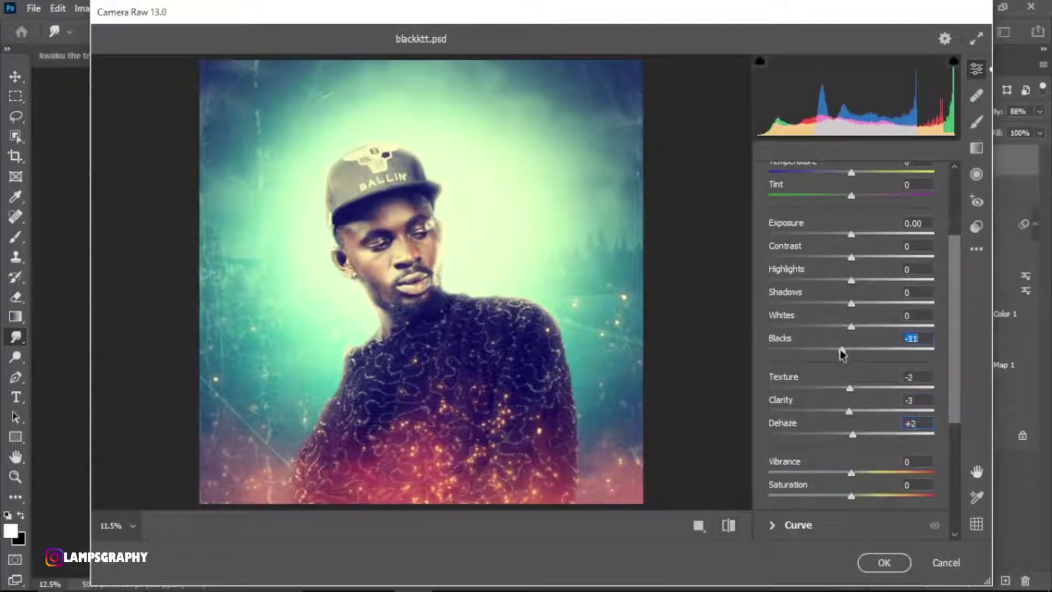
click(884, 562)
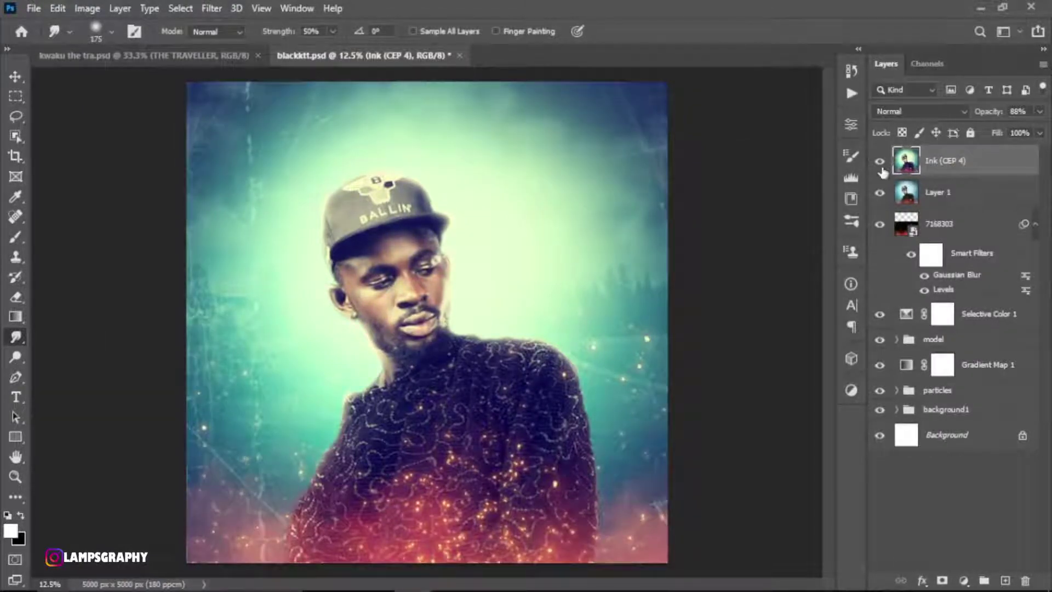
- Toggle the Ink (CEP 4) layer off and on to compare the grade
click(879, 162)
click(880, 161)
key(v)
- Drag the parental advisory logo and three title layers from the kwaku cover onto blackktt.psd
click(209, 57)
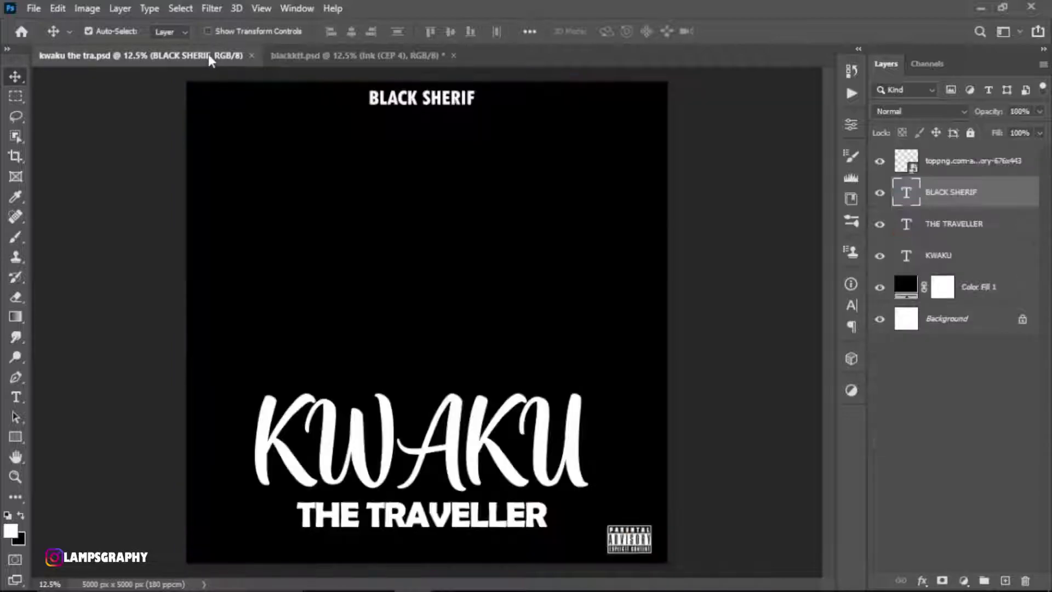
click(984, 167)
shift+click(966, 254)
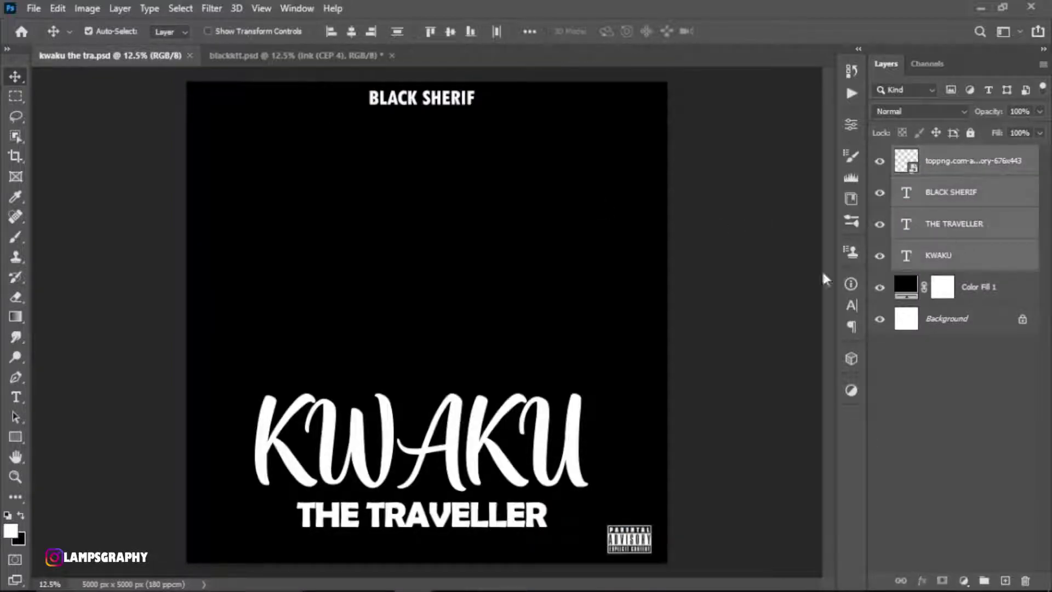
mouse_move(540, 371)
mouse_down()
mouse_move(337, 62)
mouse_move(570, 449)
mouse_up()
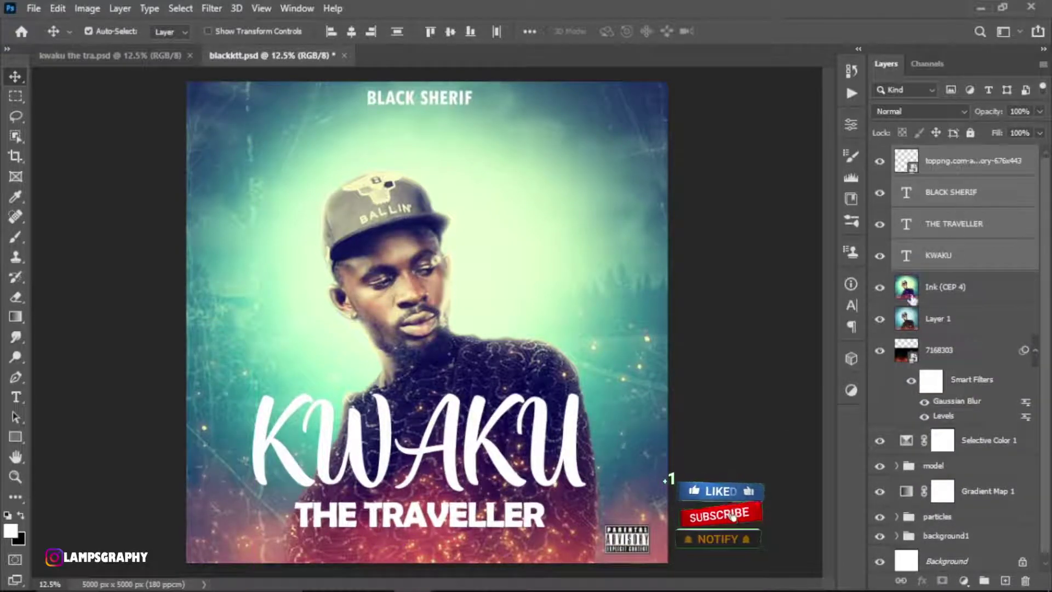
- Nudge the advisory logo and BLACK SHERIF into place, then group all layers as 'done'
drag(639, 544, 638, 541)
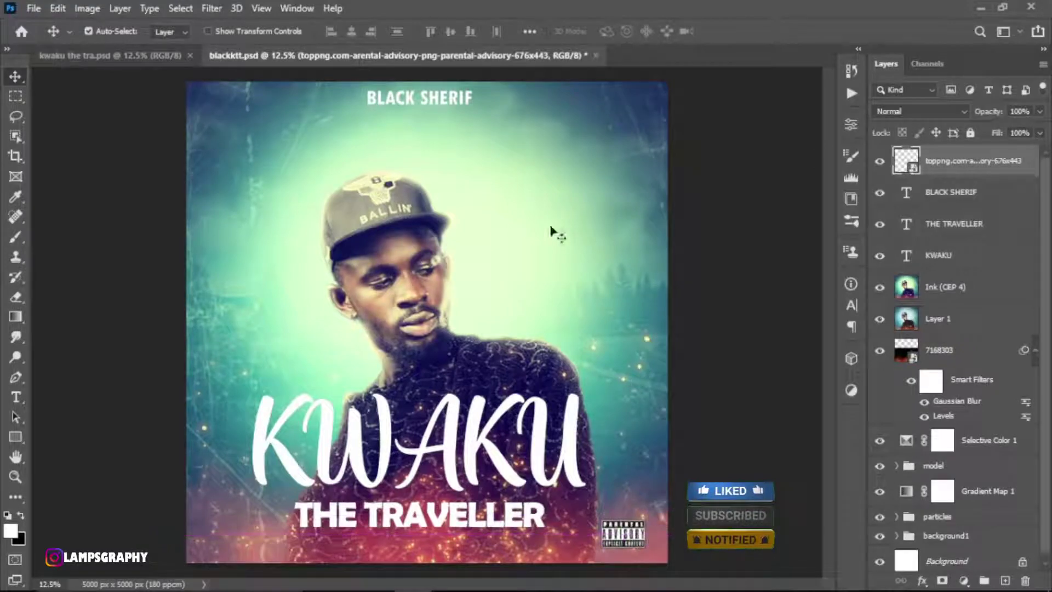
drag(457, 100, 457, 101)
click(1001, 164)
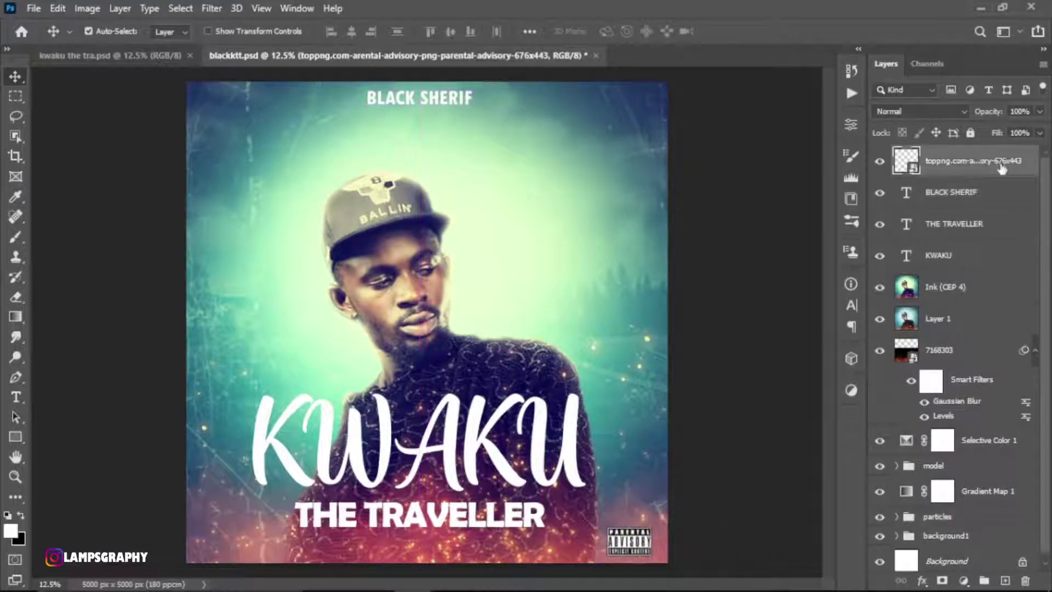
scroll(1051, 249, down, 1)
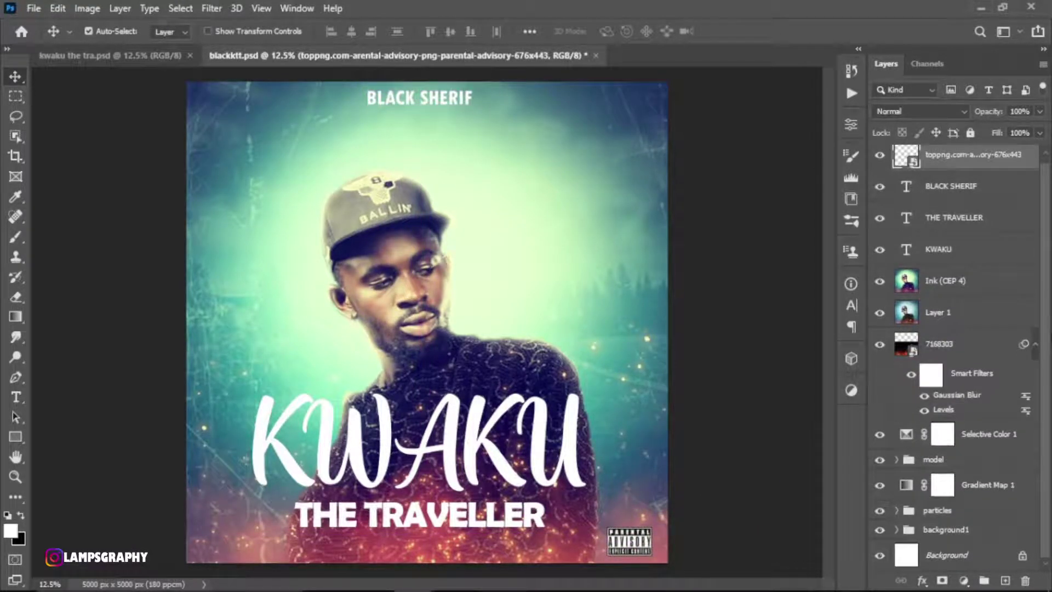
shift+click(969, 531)
key(ctrl+g)
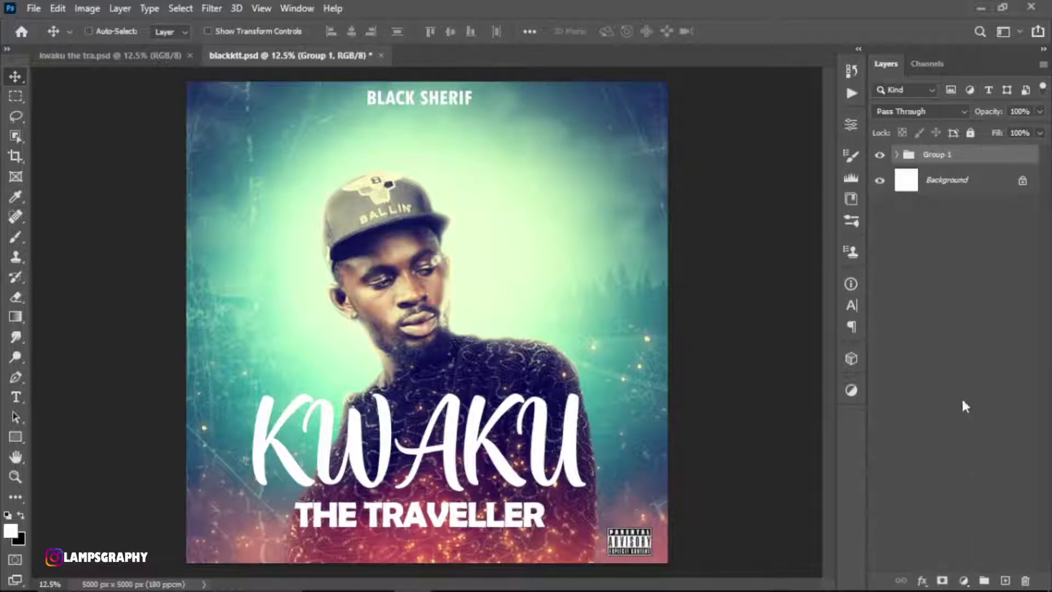
double_click(938, 155)
text(s)
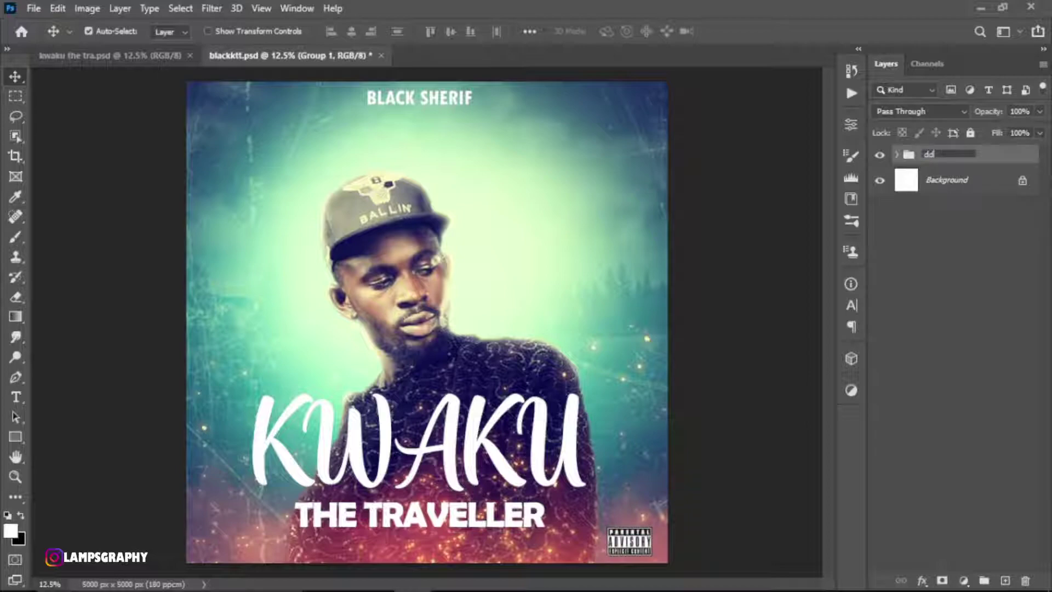
key(Return)
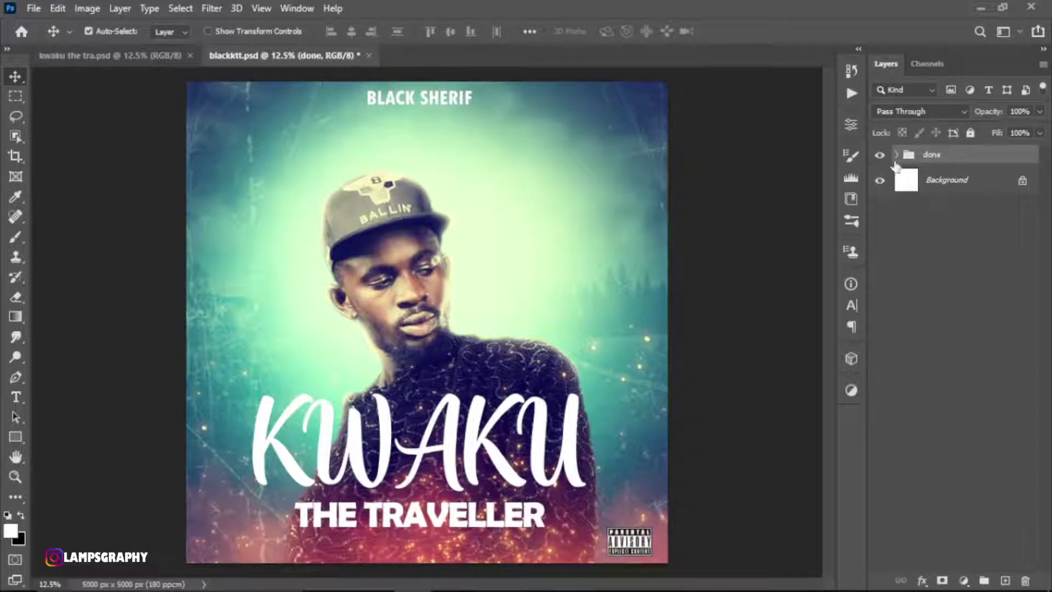
- Compare the done group on and off, then zoom in to inspect the titles and badge
click(880, 156)
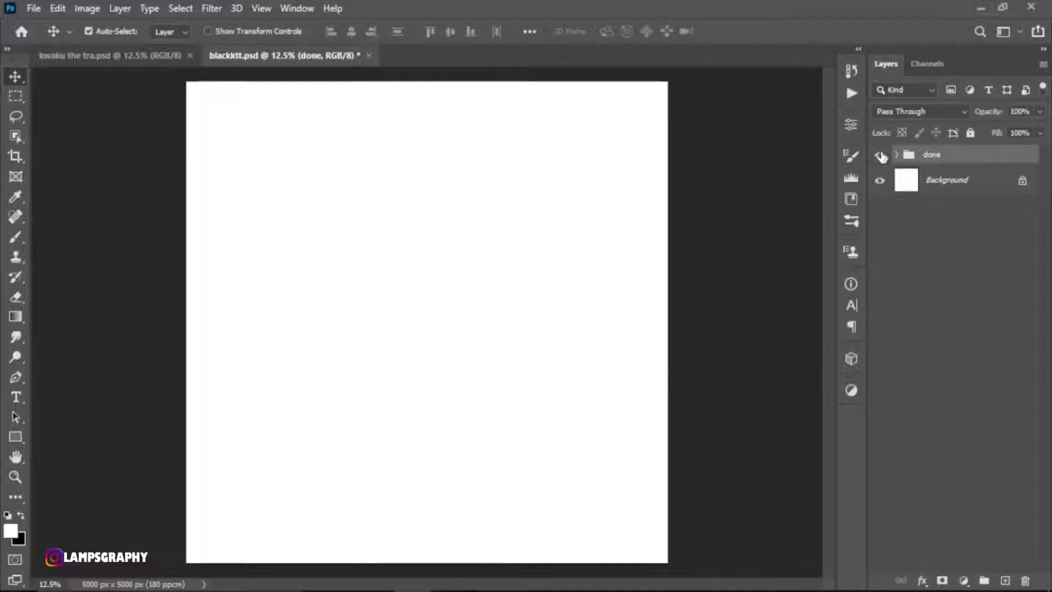
click(880, 156)
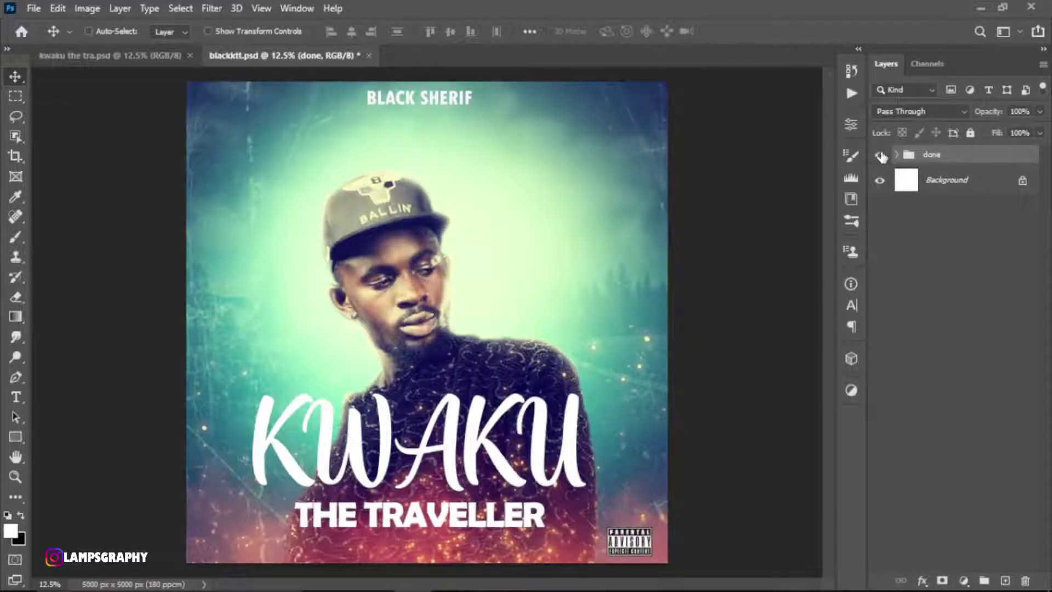
key(ctrl+plus)
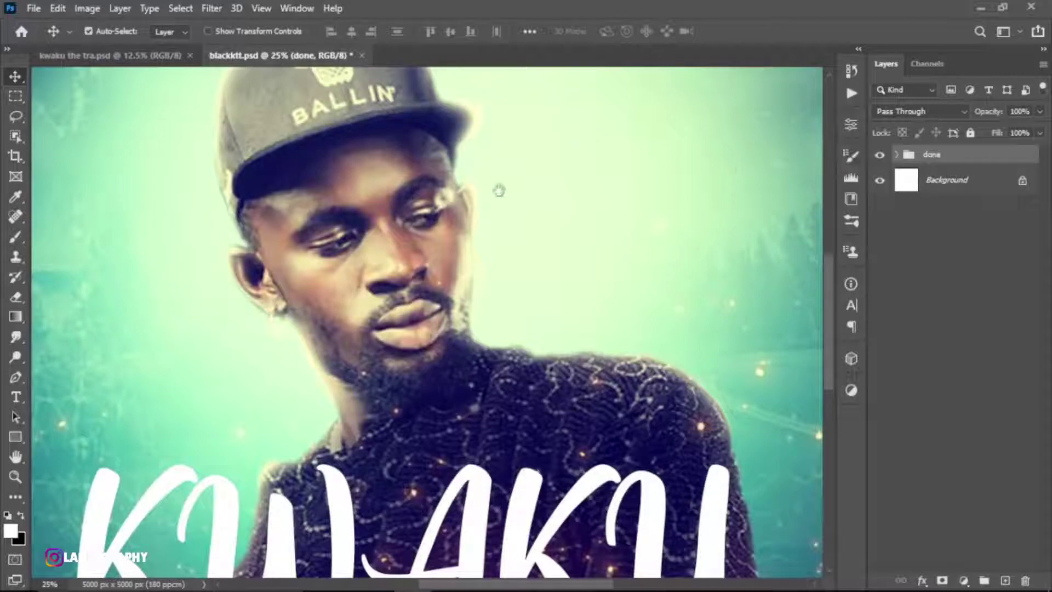
mouse_move(498, 190)
mouse_down()
mouse_move(474, 288)
mouse_move(402, 448)
mouse_move(373, 469)
mouse_up()
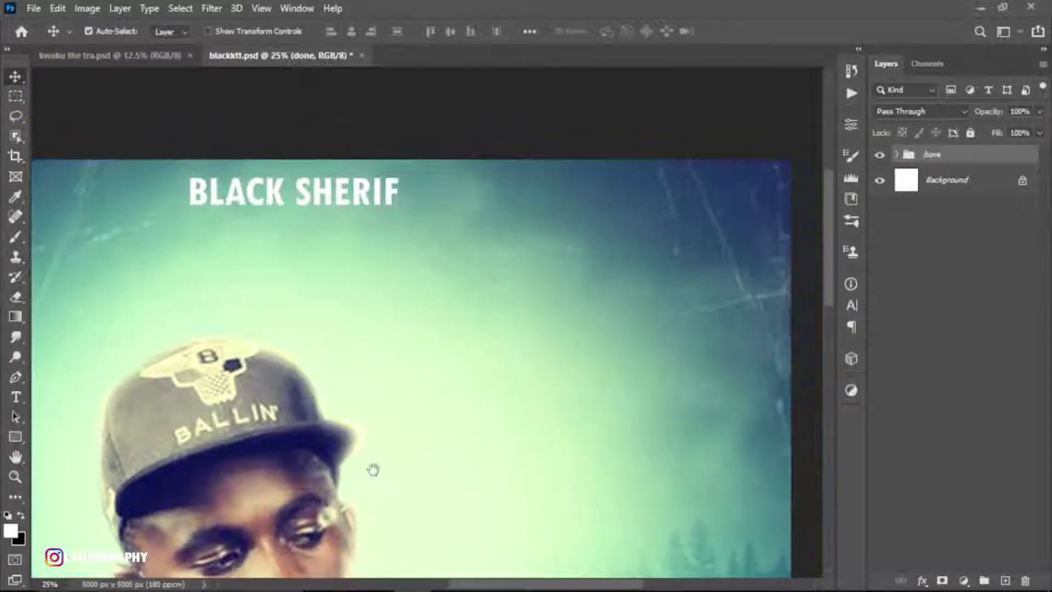
mouse_move(441, 458)
mouse_down()
mouse_move(714, 458)
mouse_move(718, 408)
mouse_move(592, 181)
mouse_move(499, 119)
mouse_up()
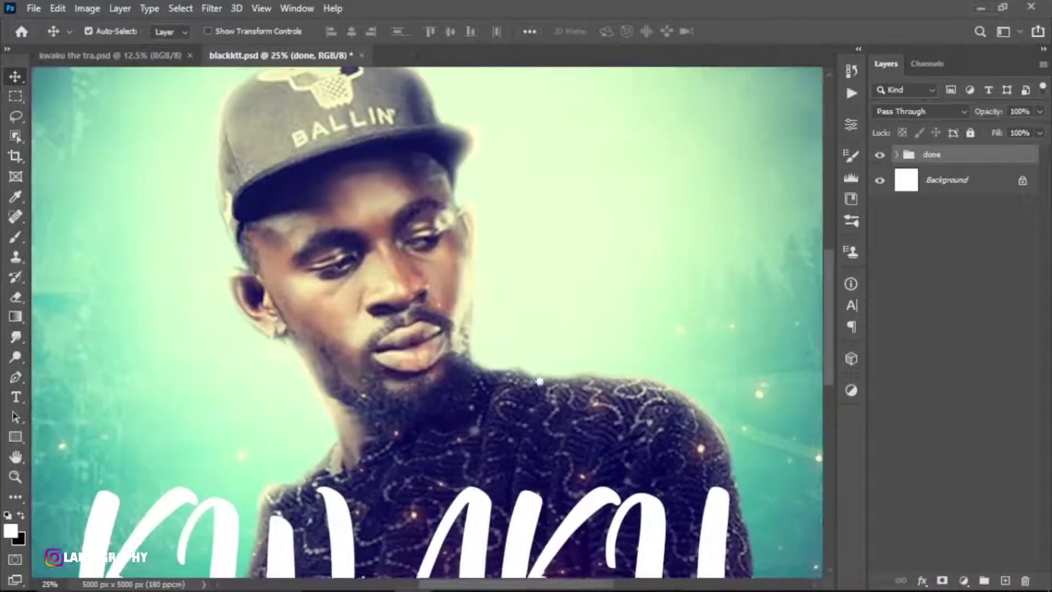
mouse_move(540, 380)
mouse_down()
mouse_move(520, 230)
mouse_move(524, 149)
mouse_up()
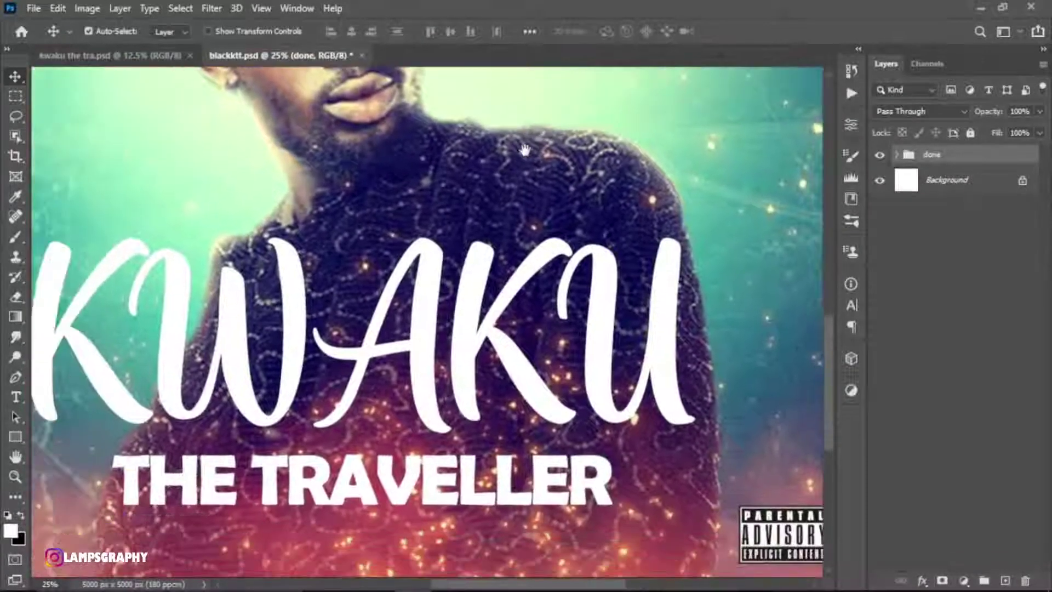
drag(248, 333, 393, 336)
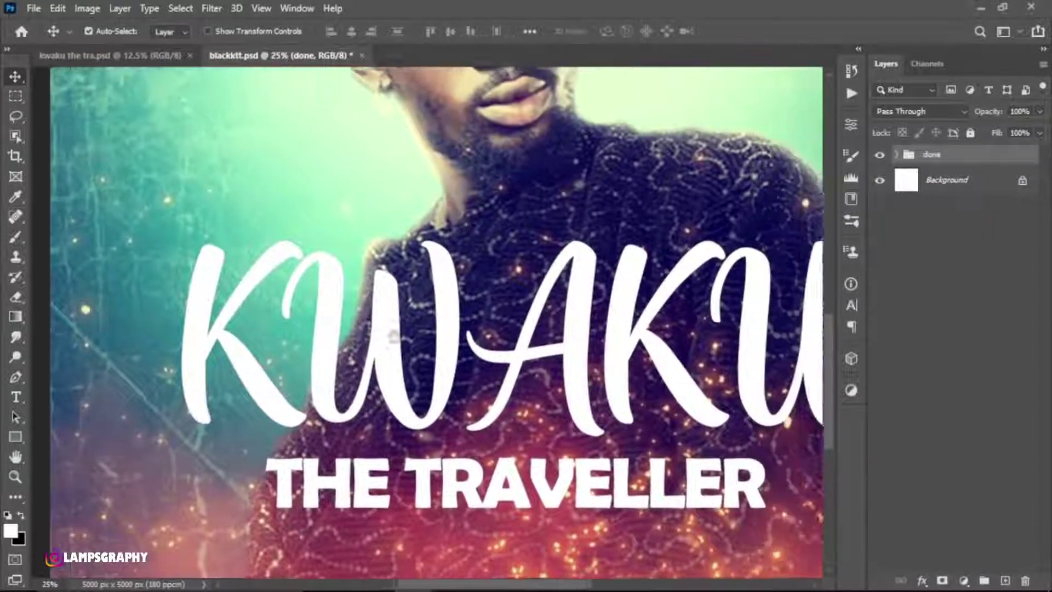
key(ctrl+minus)
key(ctrl+minus)
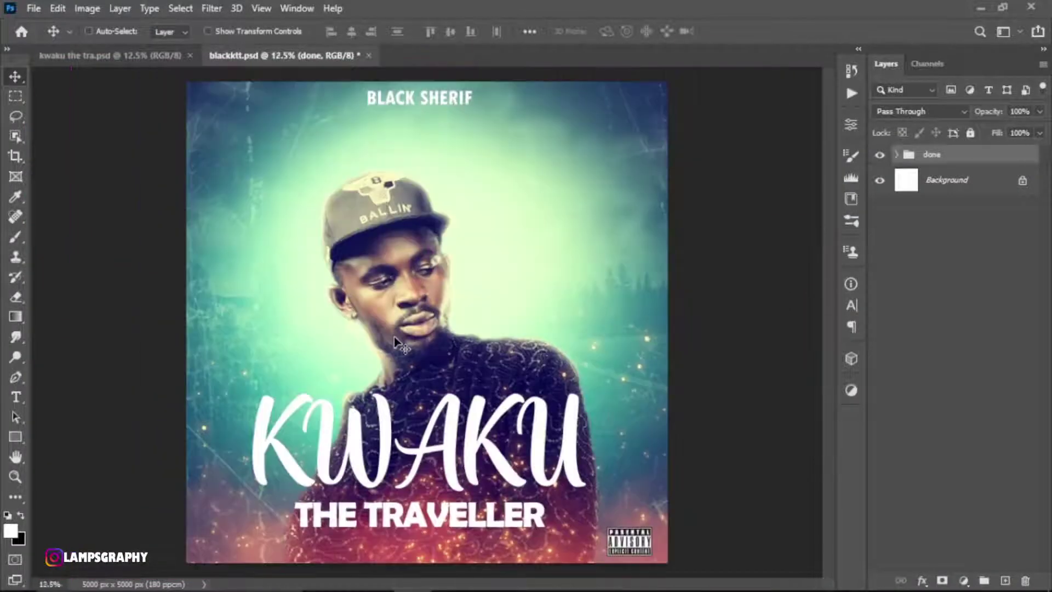
key(ctrl+minus)
- Make the canvas surround white and zoom back to 12.5%
right_click(720, 319)
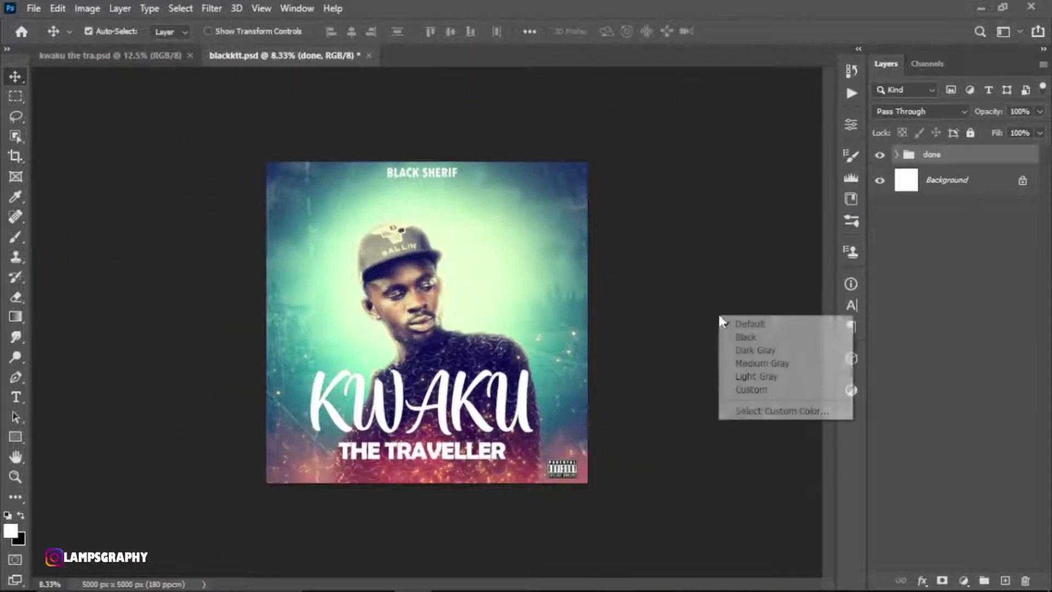
click(745, 390)
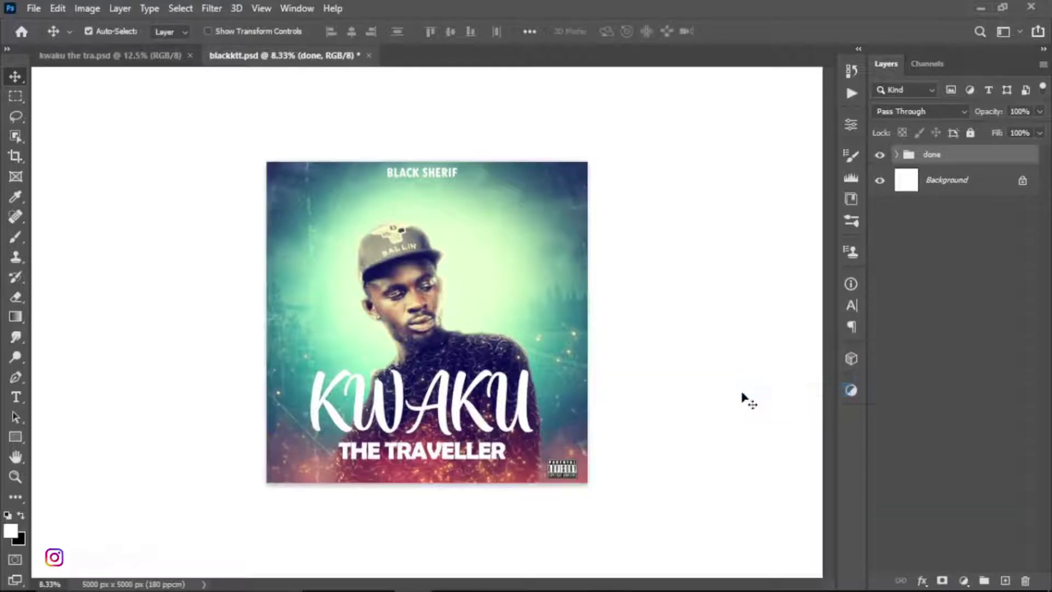
key(ctrl+plus)
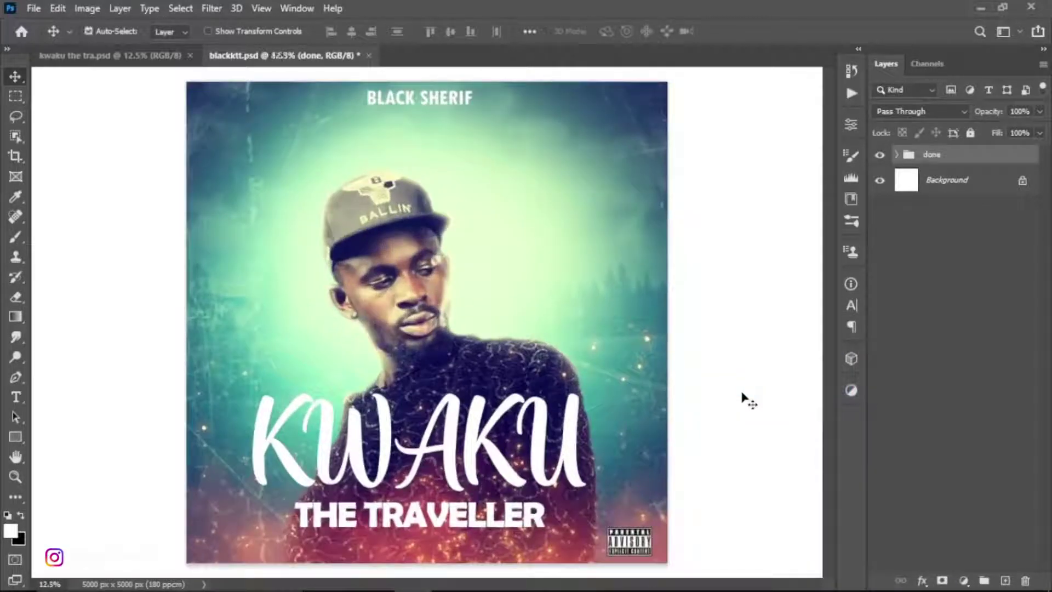